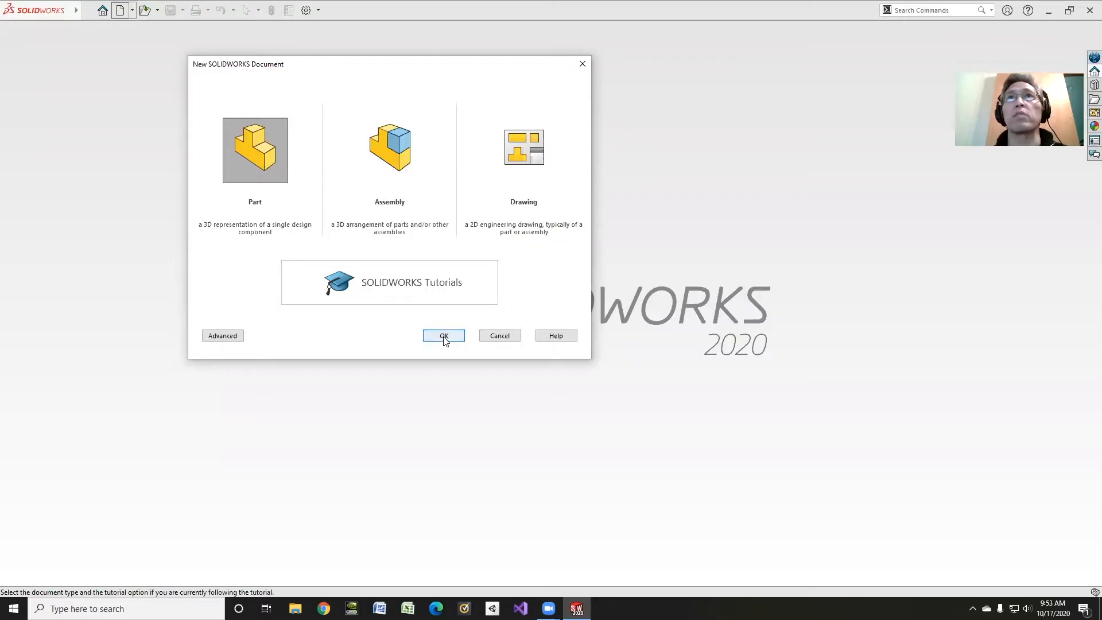
- Create a new part document and start a sketch on the Right Plane
click(443, 337)
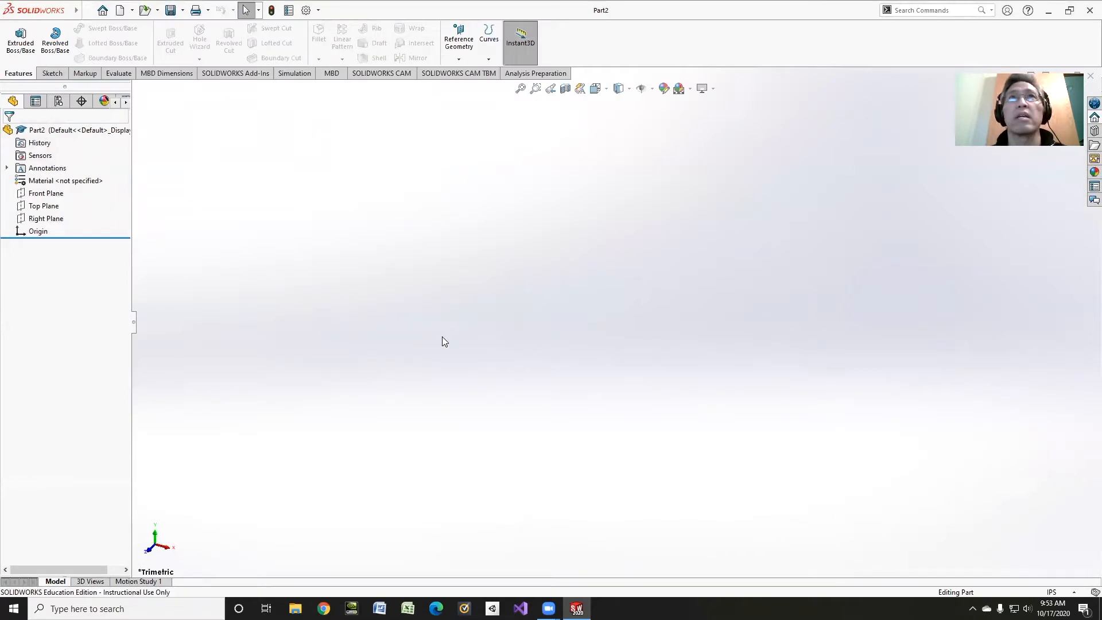
click(52, 73)
click(21, 49)
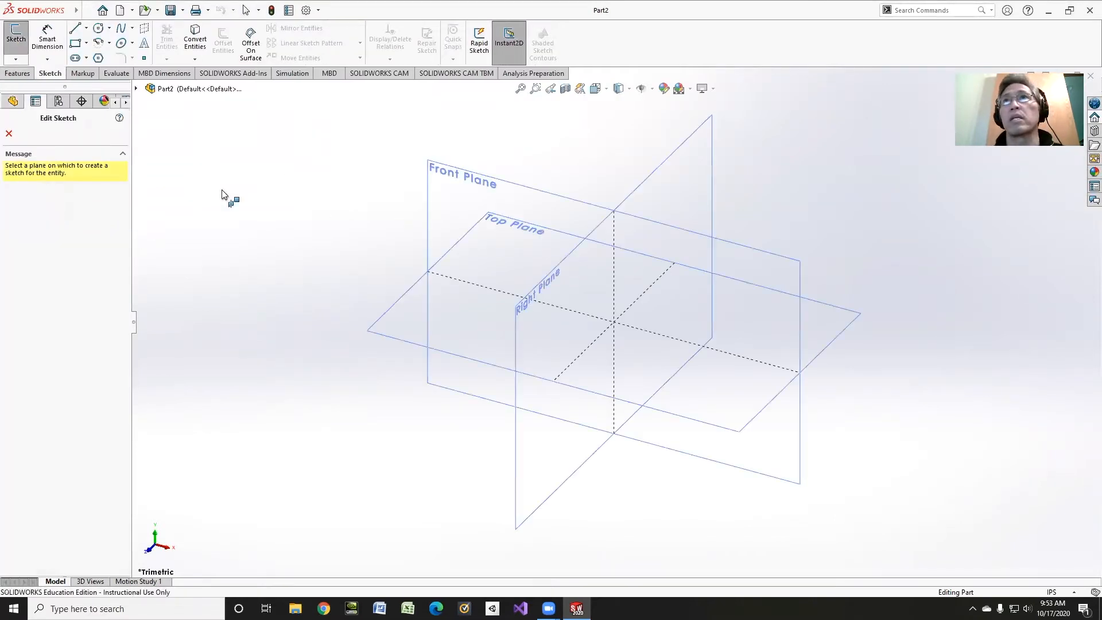
click(516, 315)
- Sketch a corner rectangle around the origin, about 3.02 in wide and 1.52 in high
click(86, 43)
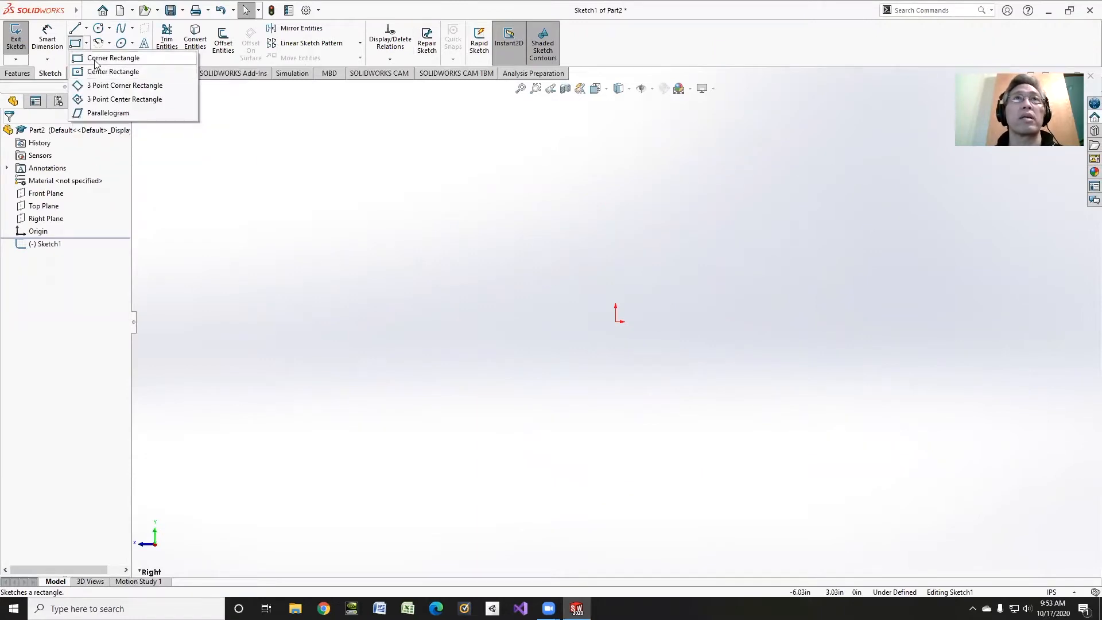
mouse_move(75, 28)
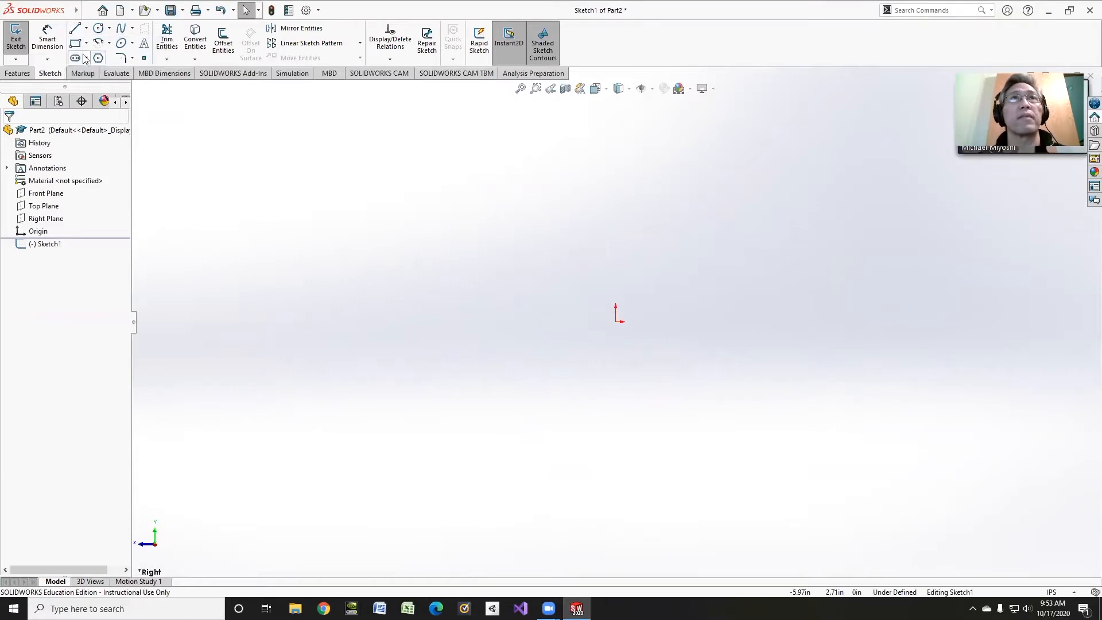
click(106, 55)
click(497, 268)
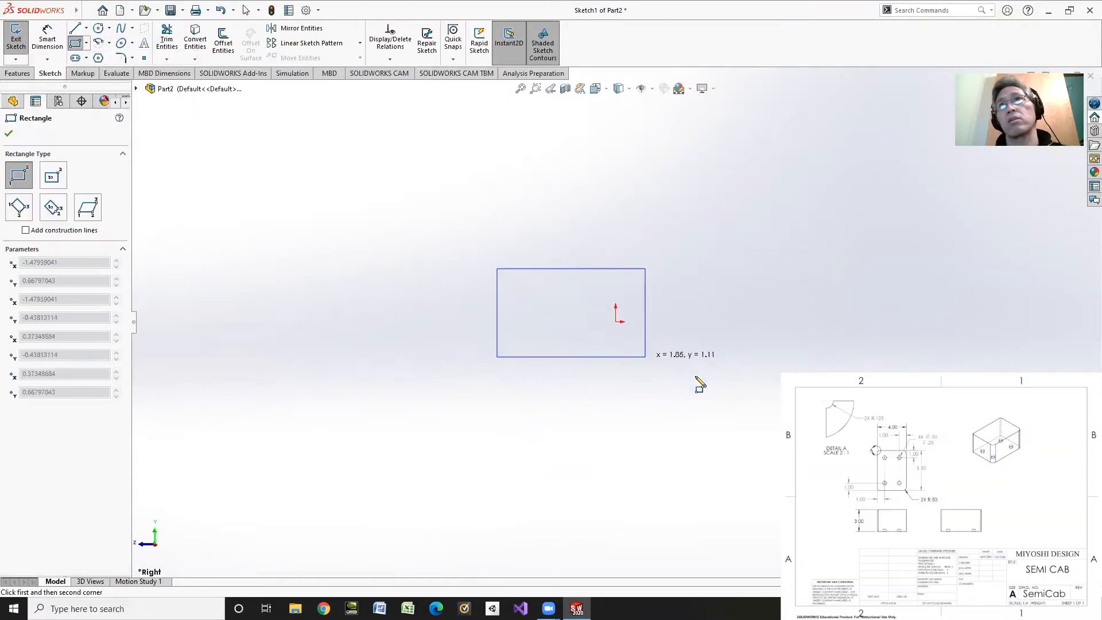
click(739, 389)
click(88, 29)
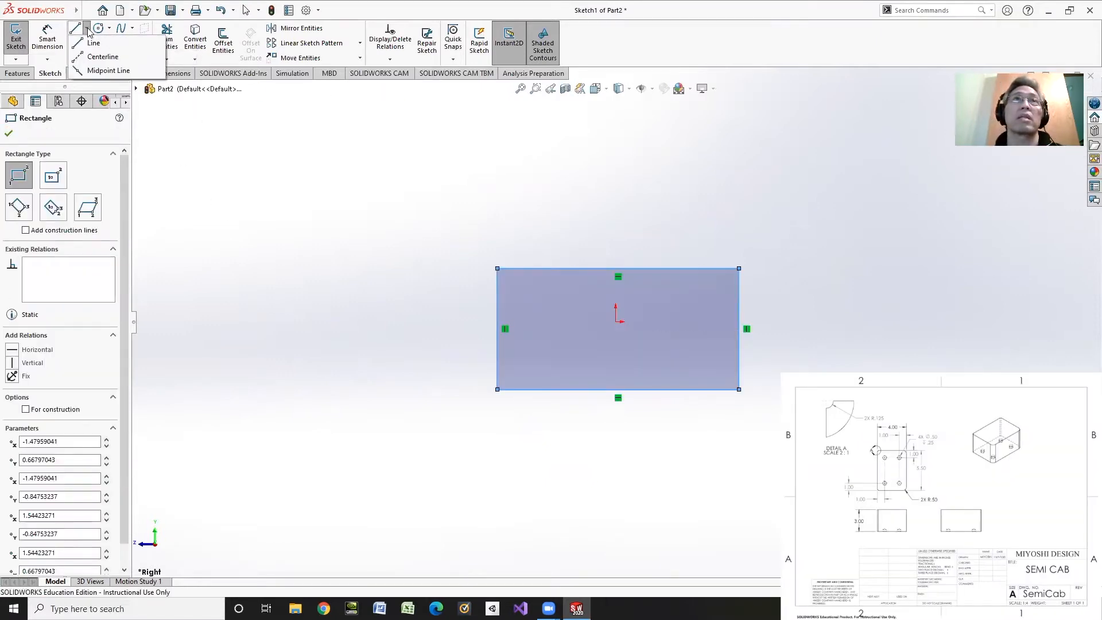
click(98, 56)
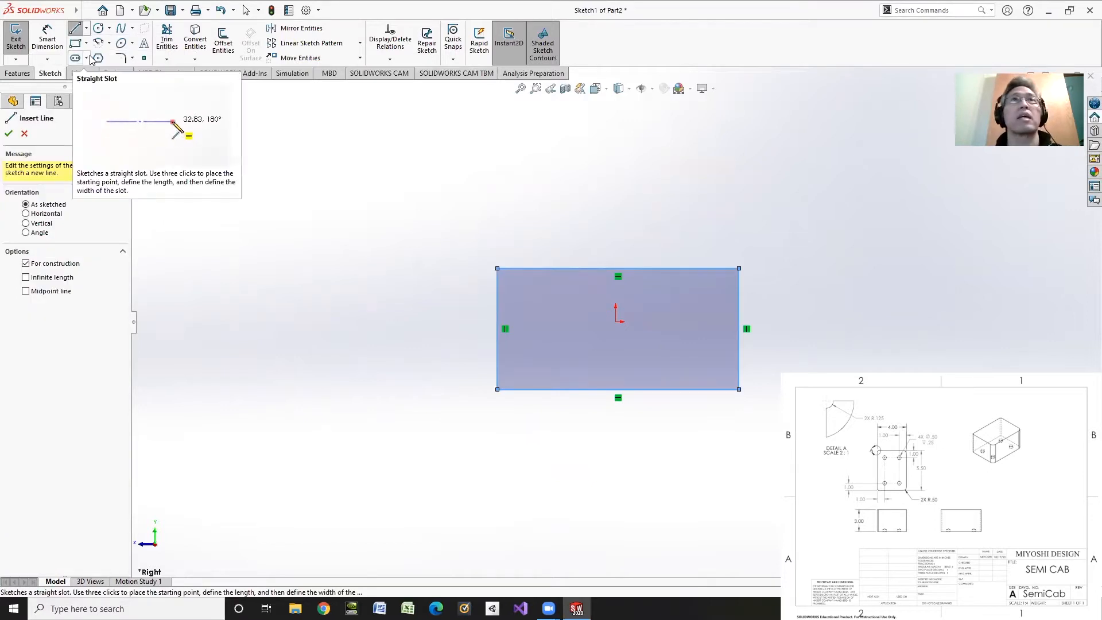
key(Escape)
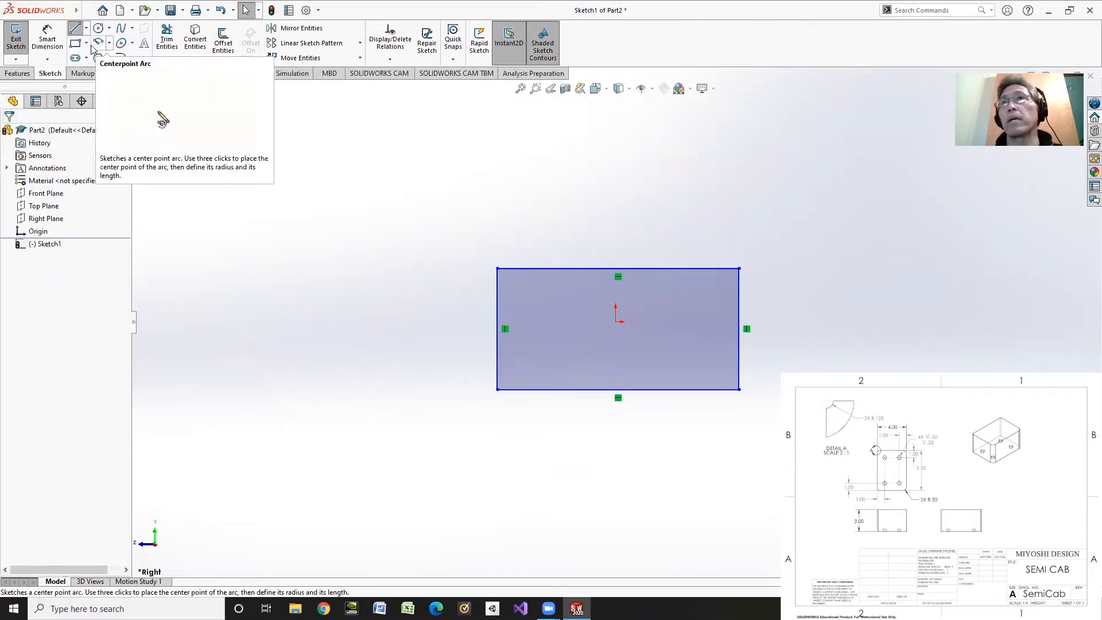
click(87, 30)
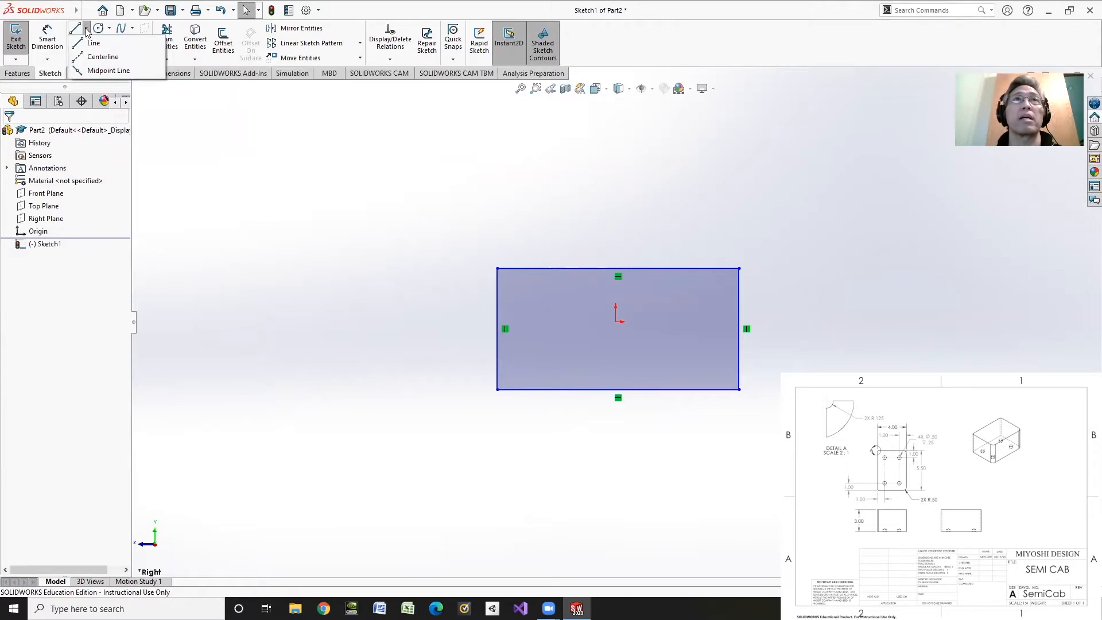
- Add a Midpoint relation between the rectangle's bottom line and the origin
click(390, 59)
click(402, 86)
click(582, 390)
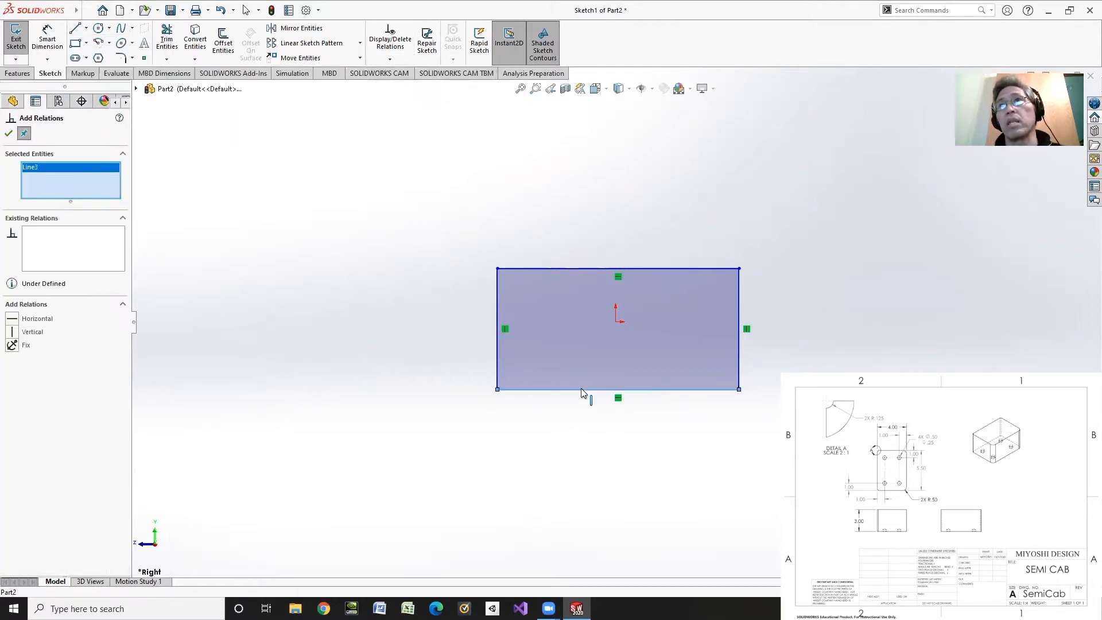
click(616, 322)
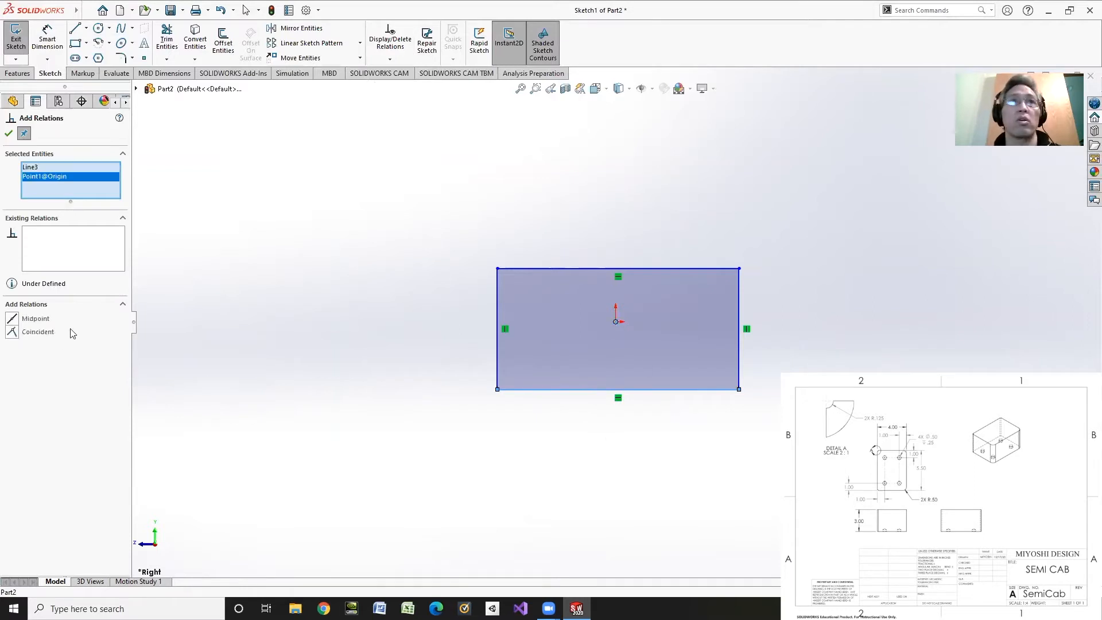
click(13, 318)
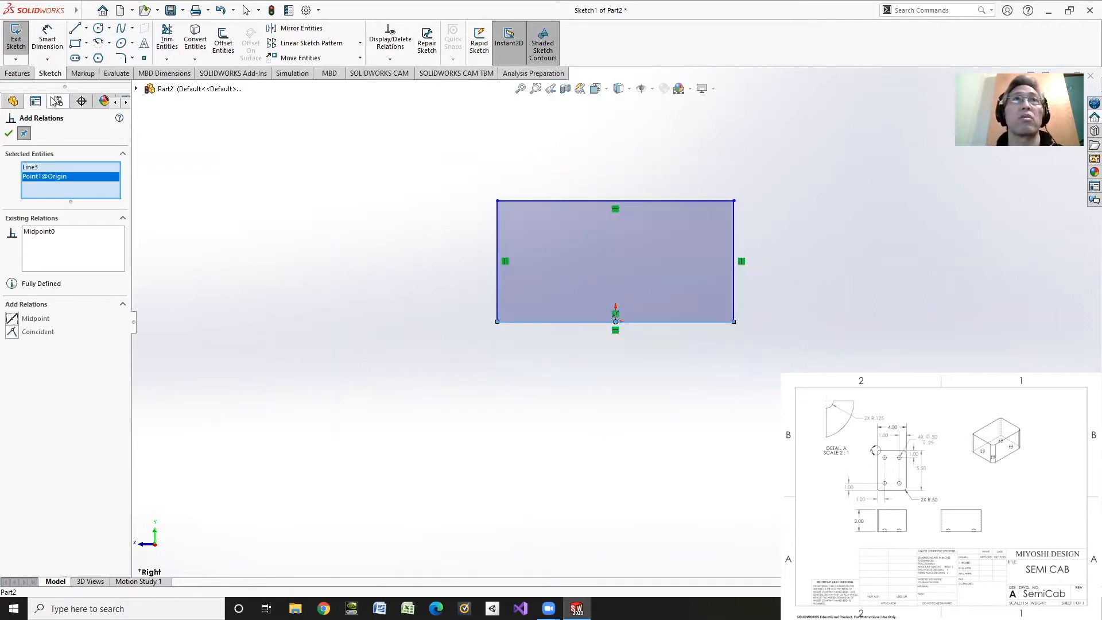
- Dimension the rectangle's left vertical side and set its height to 3 in
click(47, 40)
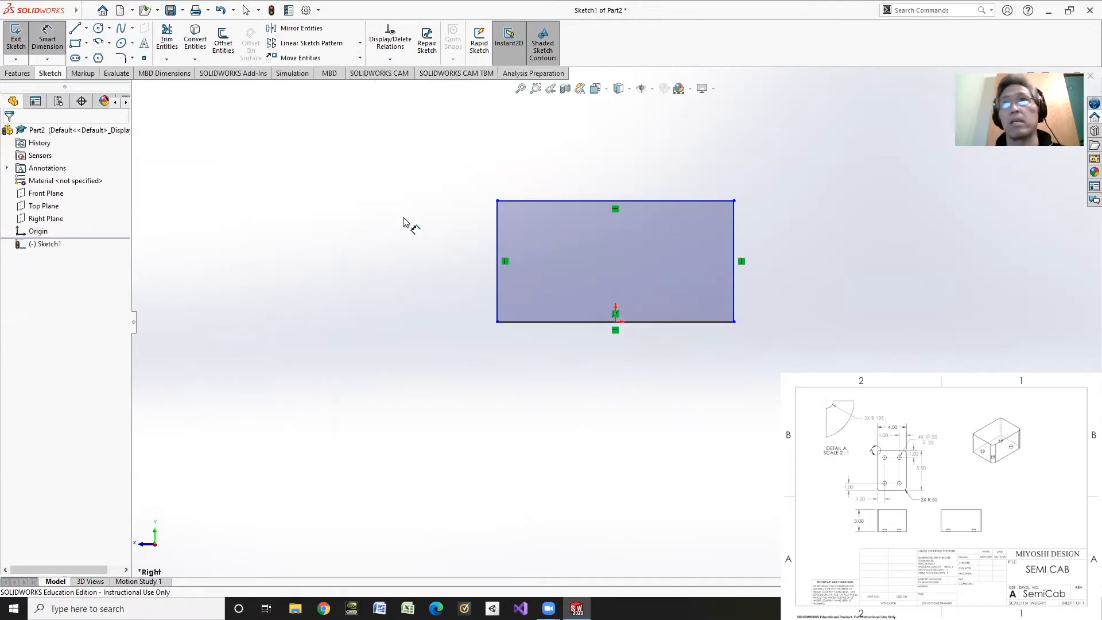
click(497, 297)
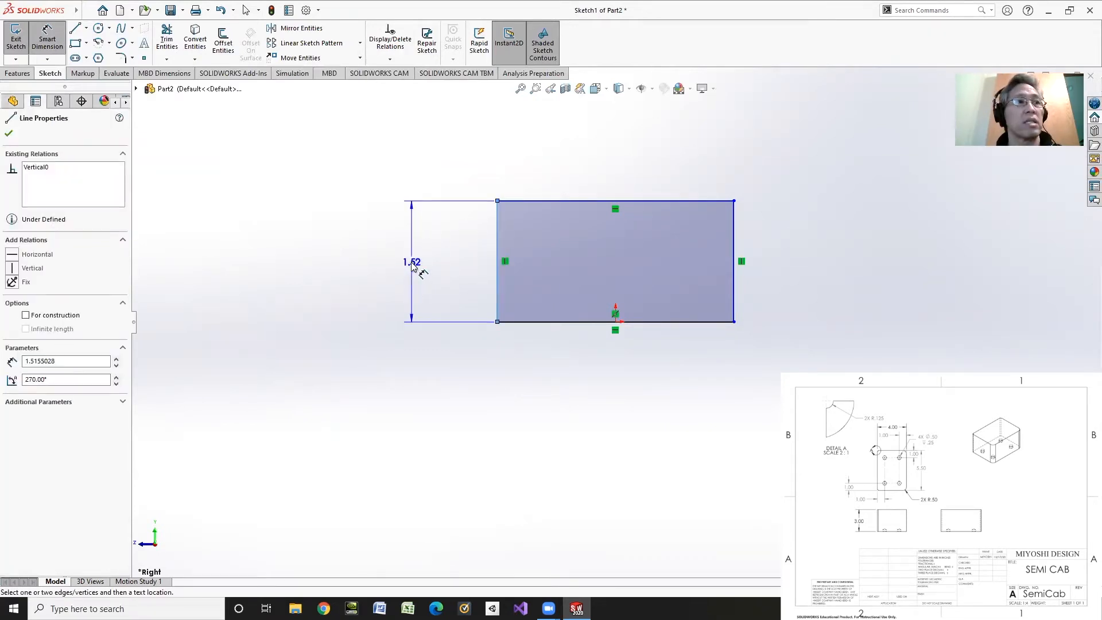
click(412, 266)
text(3)
key(Return)
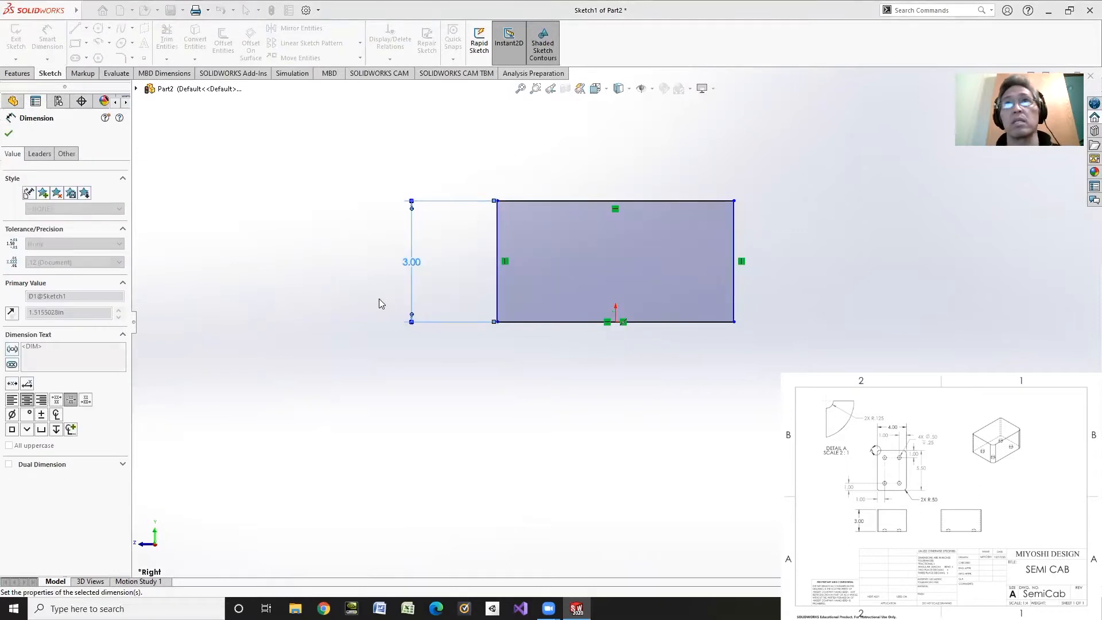
- Dimension the rectangle's top line and set its width to 5 1/2 in
click(588, 201)
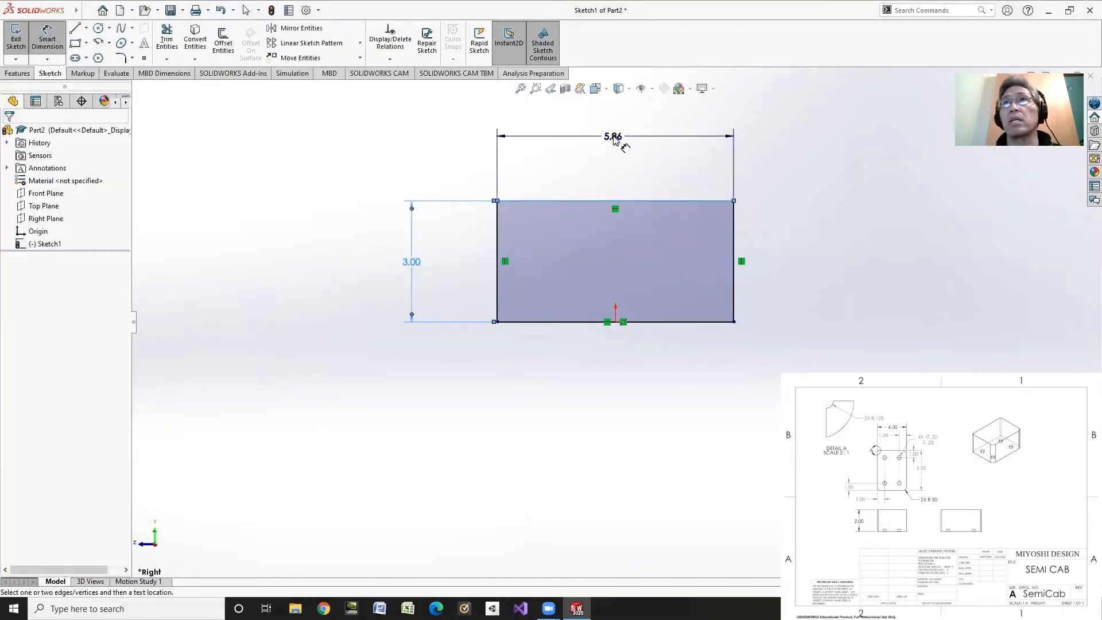
click(620, 140)
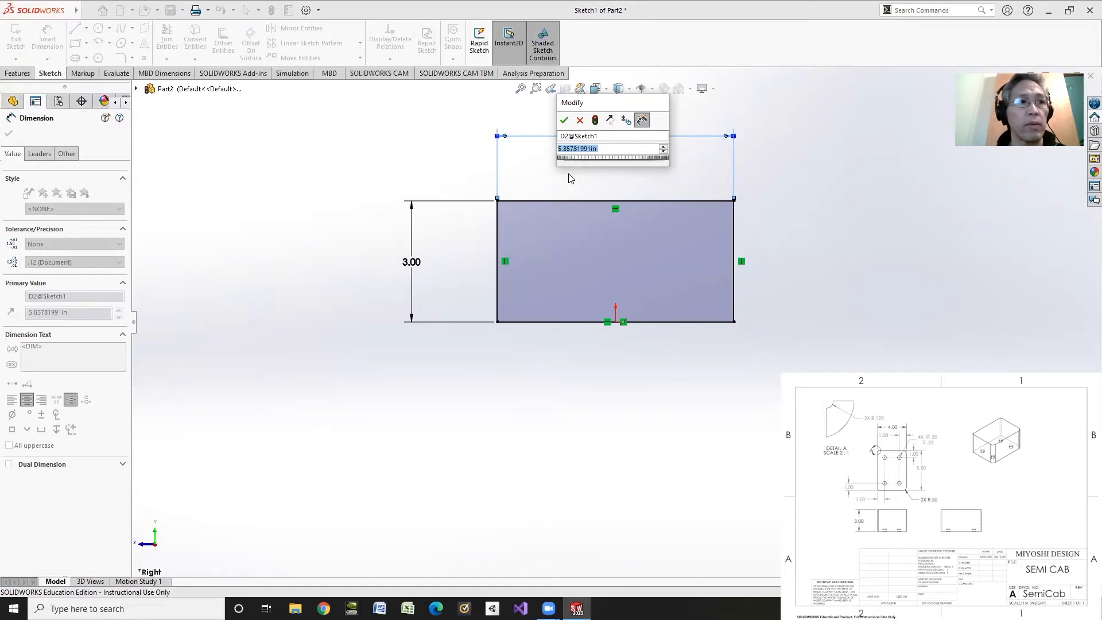
text(5 1/2)
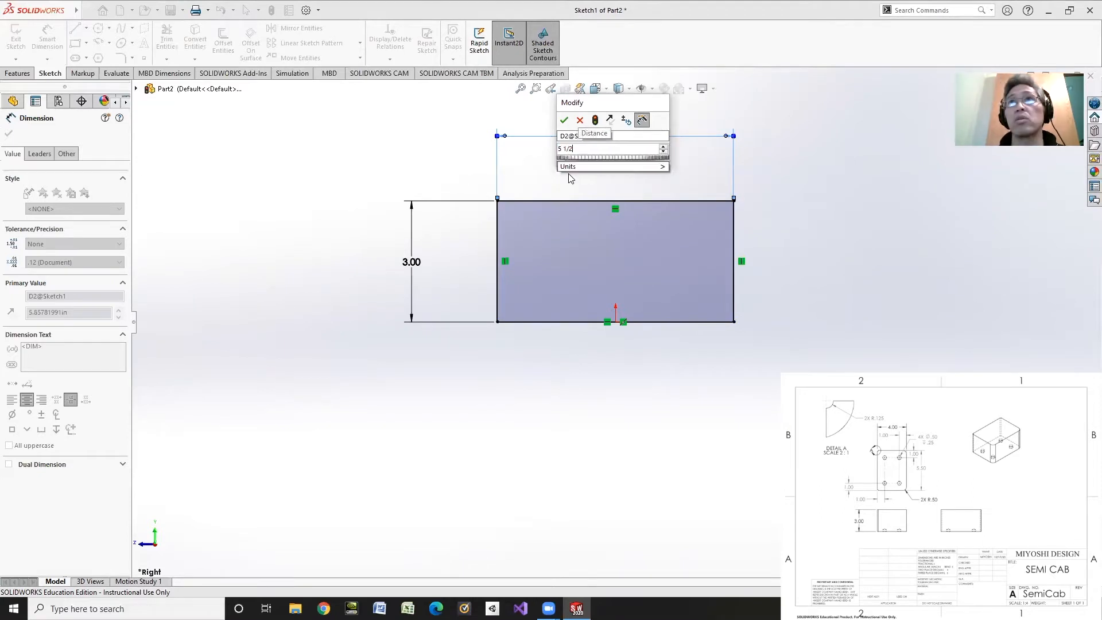
key(Return)
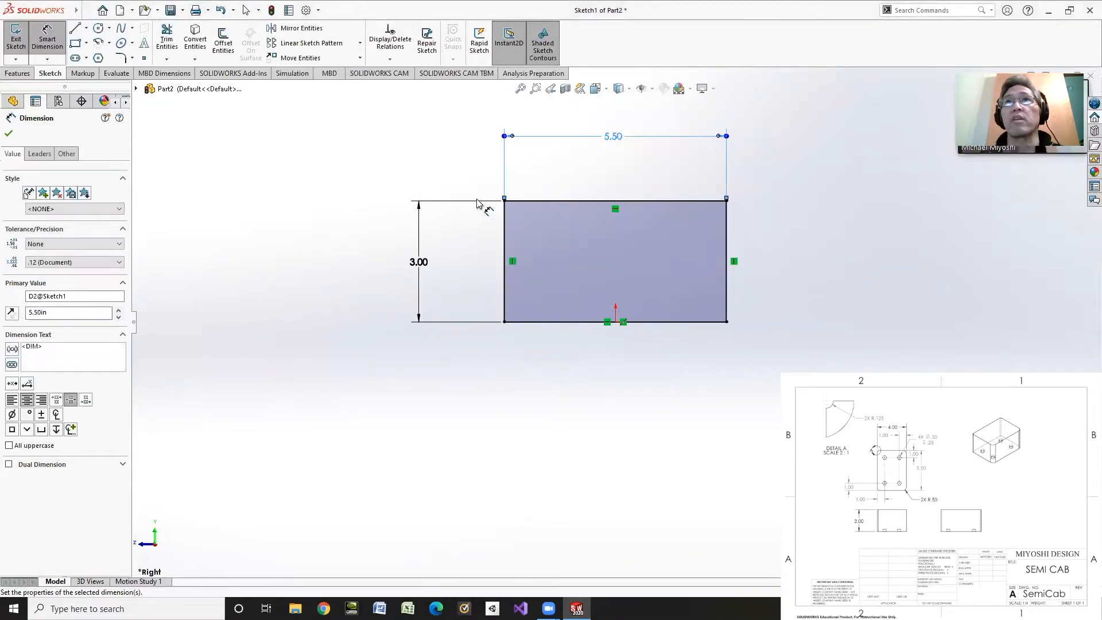
- Extrude the rectangle as a Blind boss with a depth of 4 in
click(18, 73)
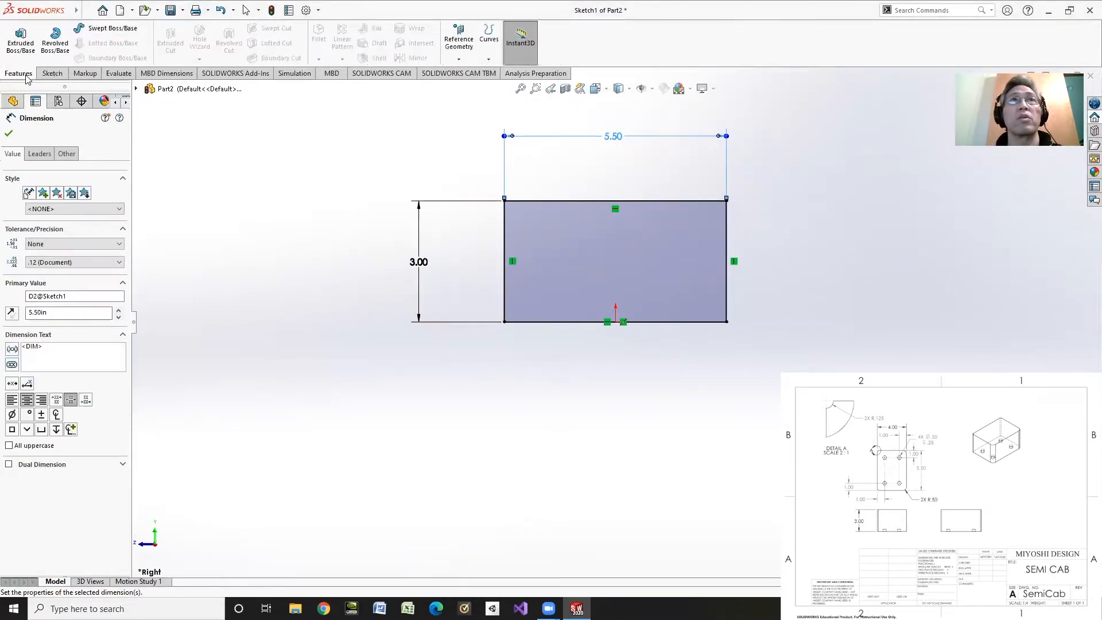
click(23, 33)
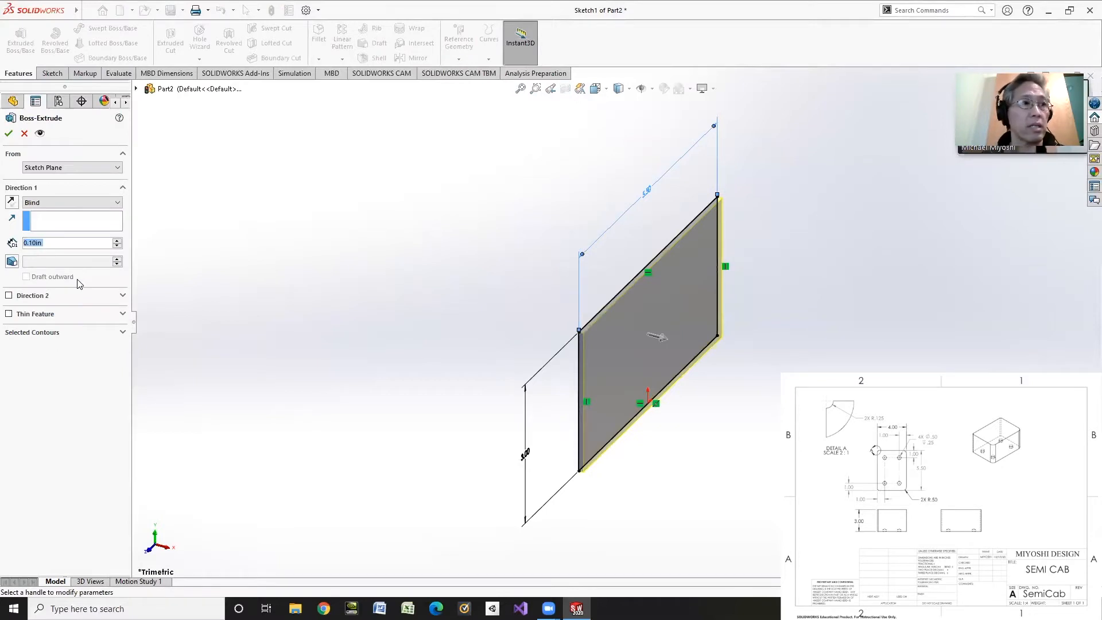
text(4)
key(Return)
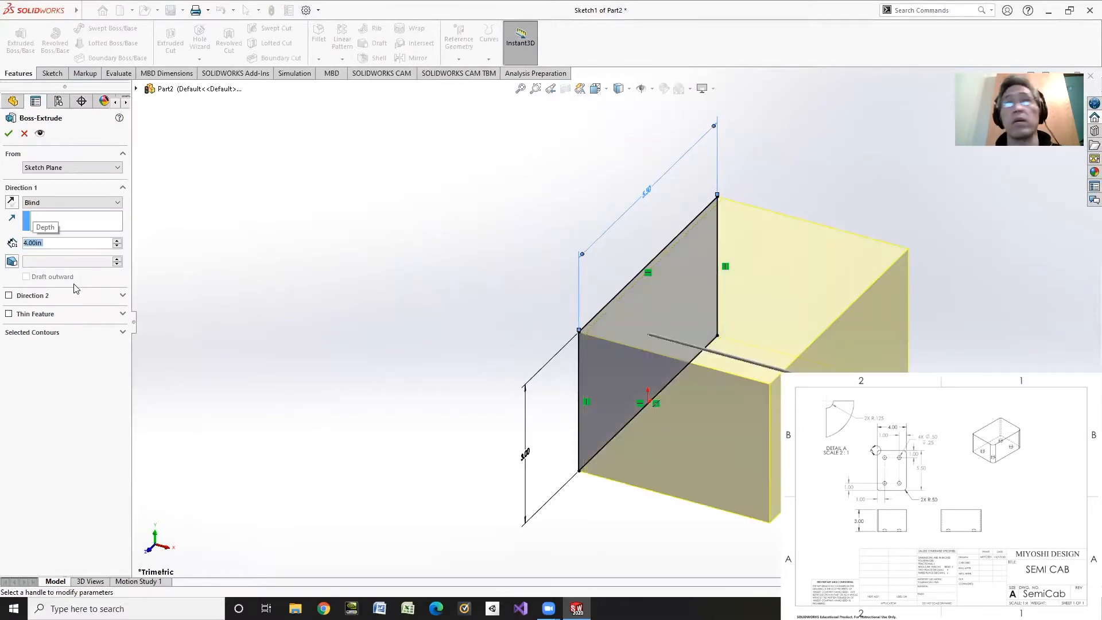
click(8, 133)
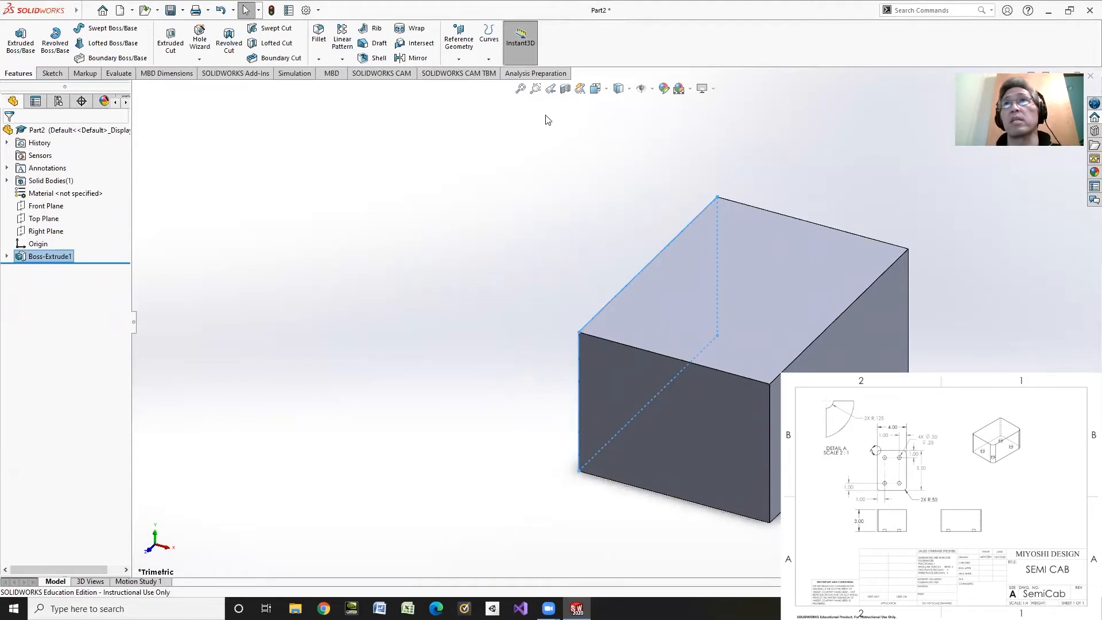
- Switch to the top view and start a new sketch on the Top Plane
click(595, 88)
click(610, 118)
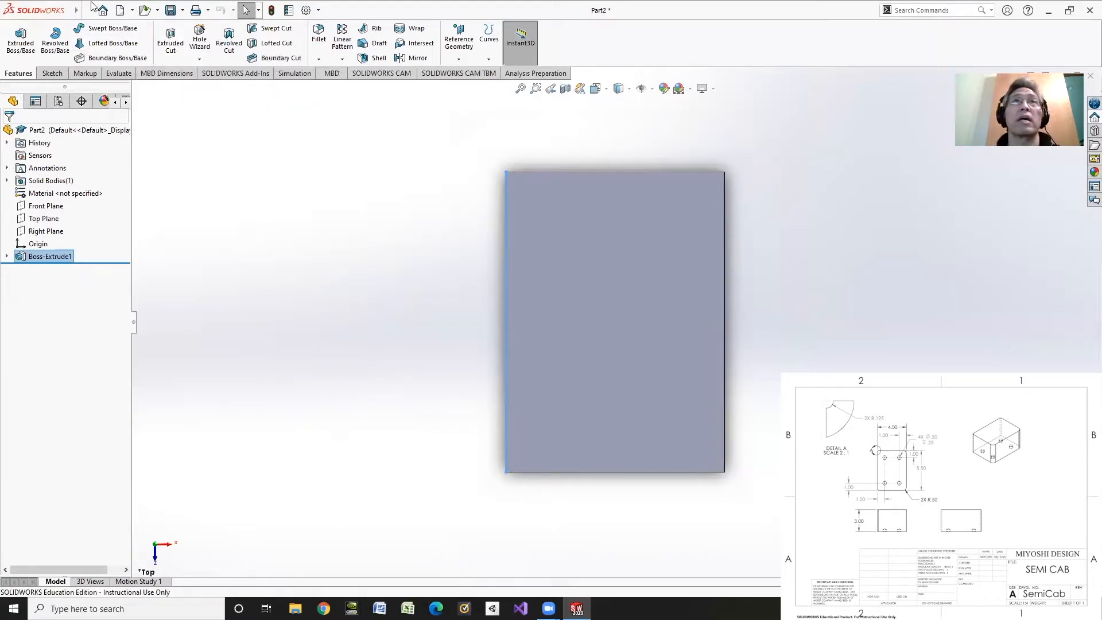
click(52, 73)
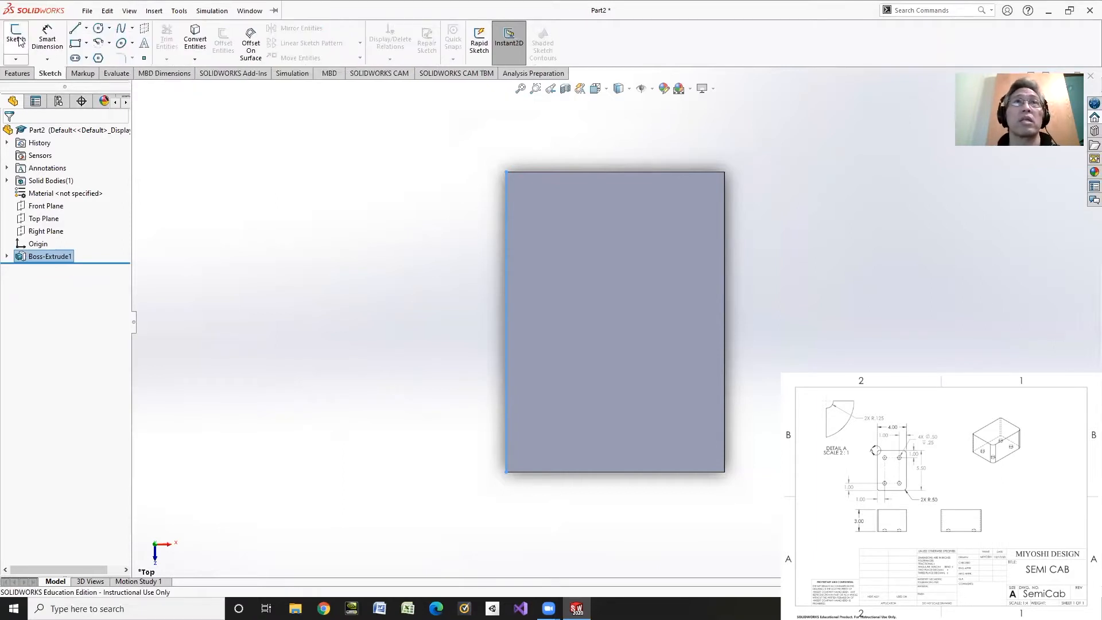
click(16, 34)
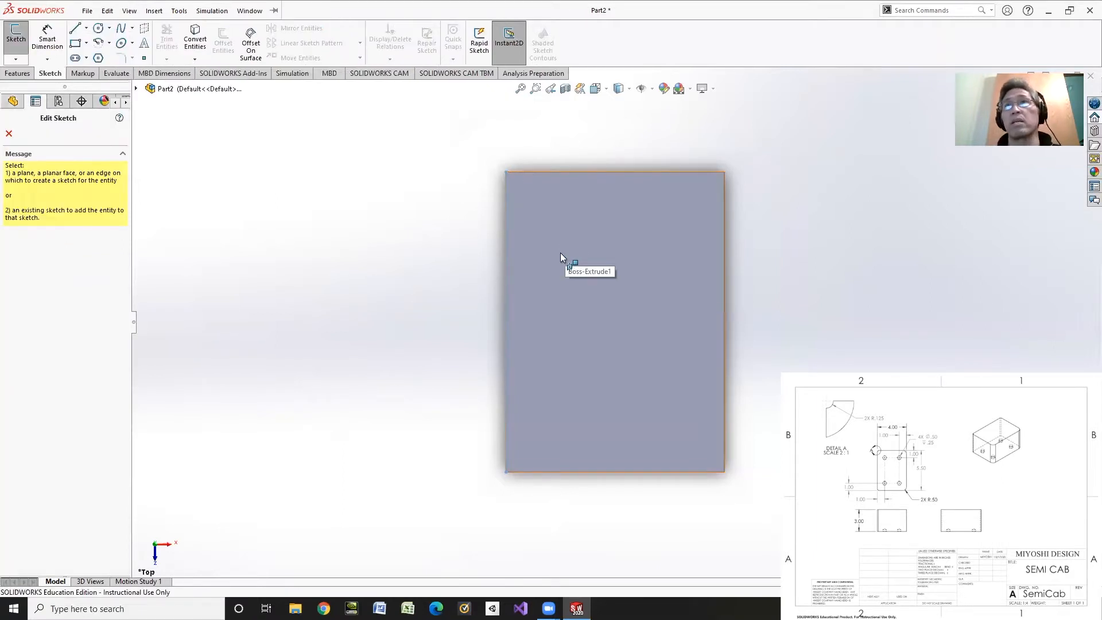
click(137, 89)
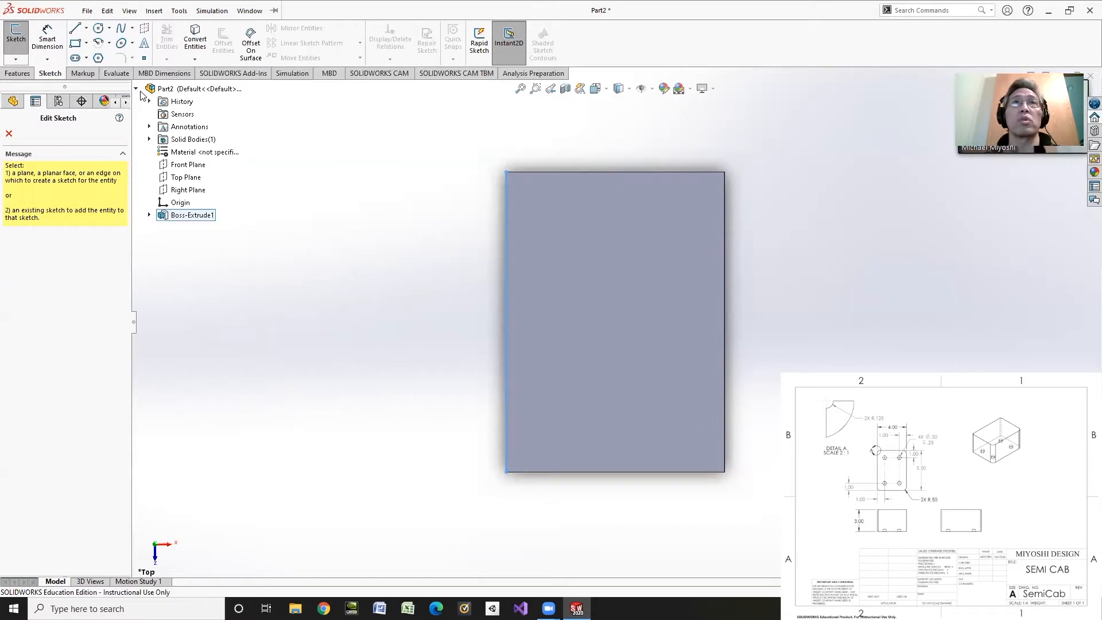
click(182, 178)
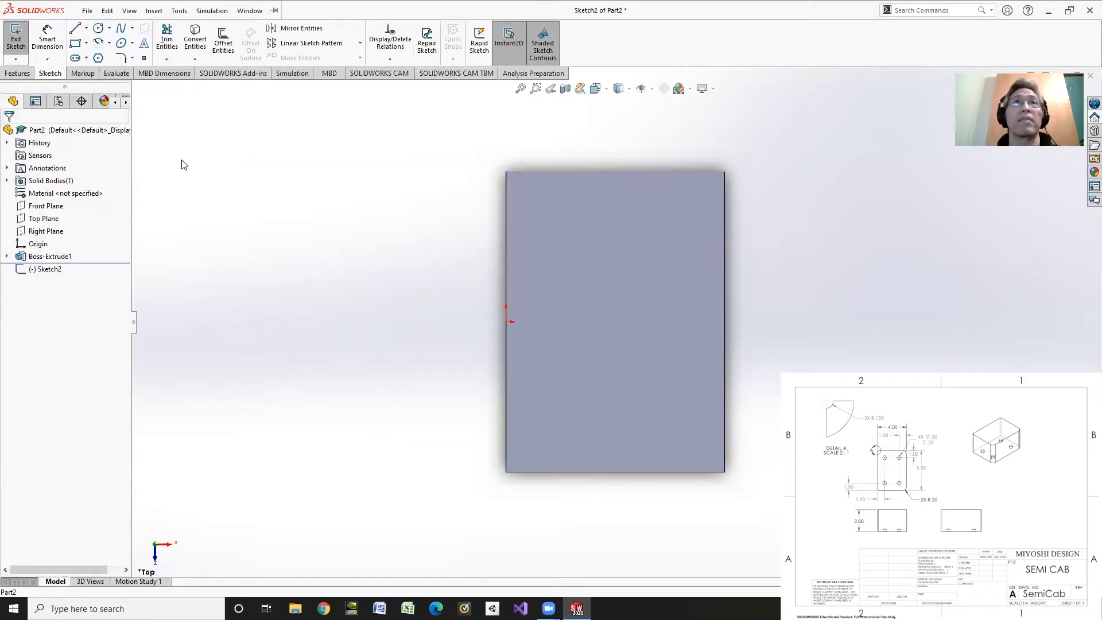
- Sketch a circle of about 0.50 in radius centered on the block's upper-left corner and another of about 0.49 in radius outside its lower-left corner
click(99, 27)
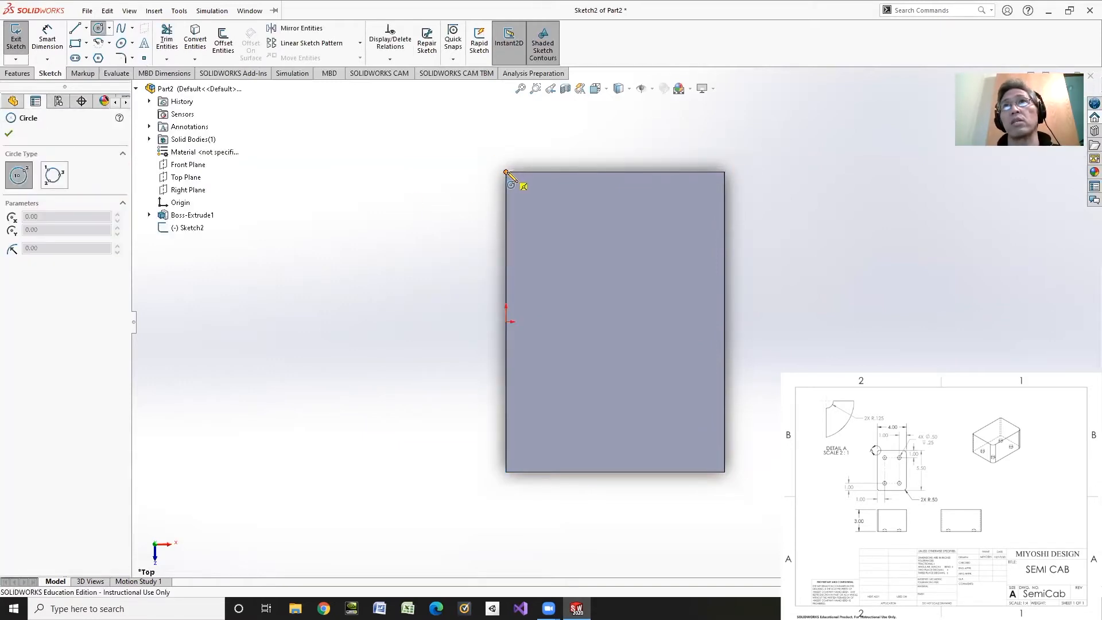
click(506, 172)
click(528, 186)
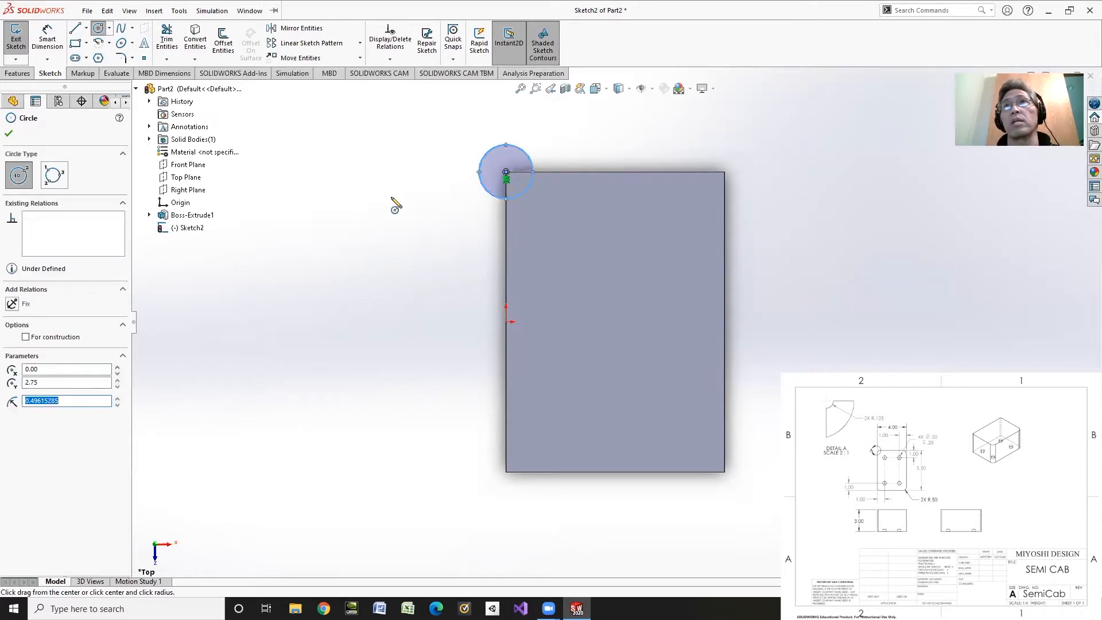
click(468, 444)
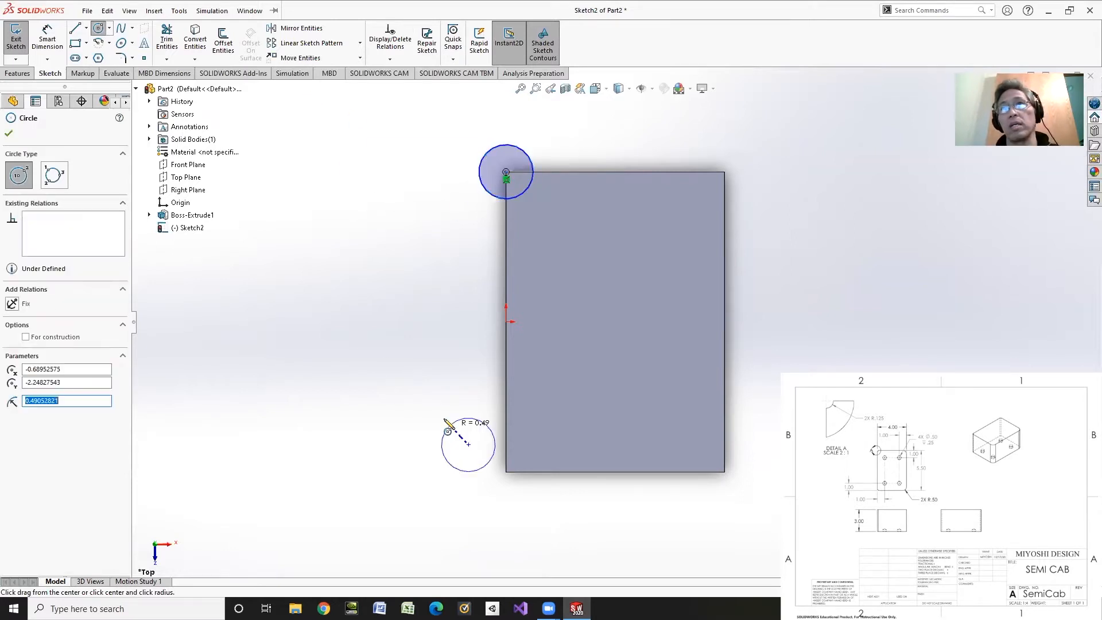
click(449, 428)
- Add a Coincident relation between the lower circle's center and the block's lower-left corner
click(391, 59)
click(391, 83)
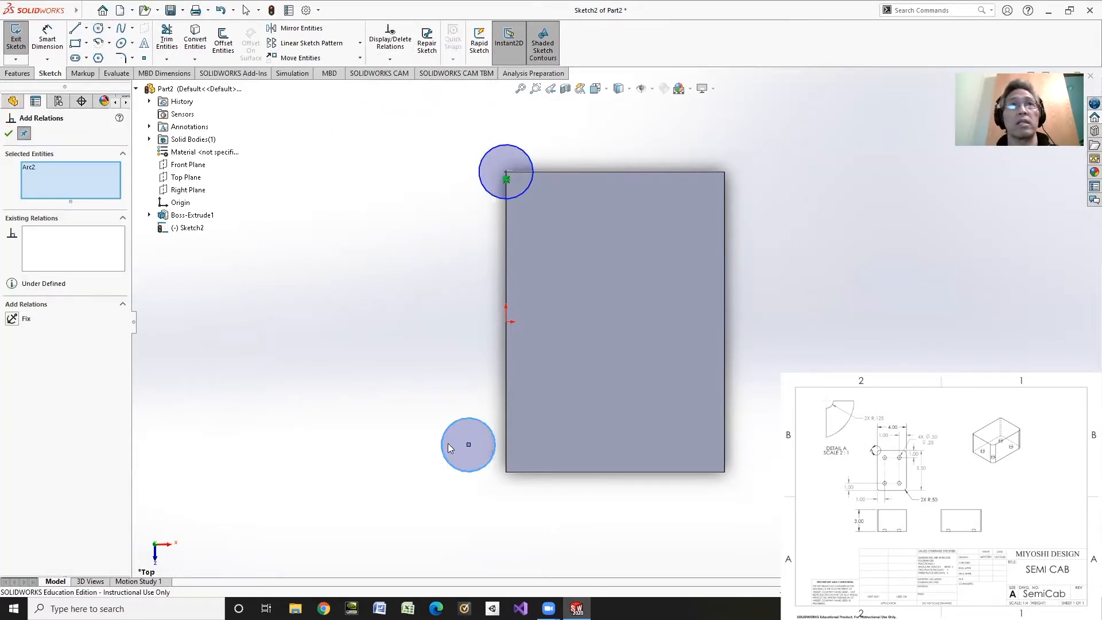
right_click(51, 170)
click(75, 175)
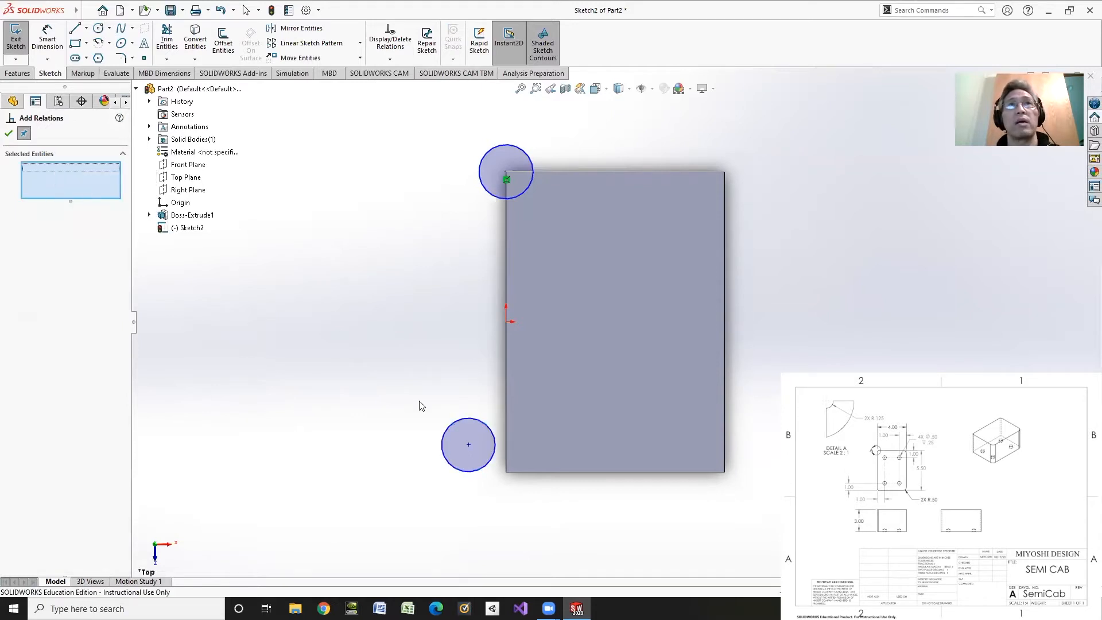
click(468, 445)
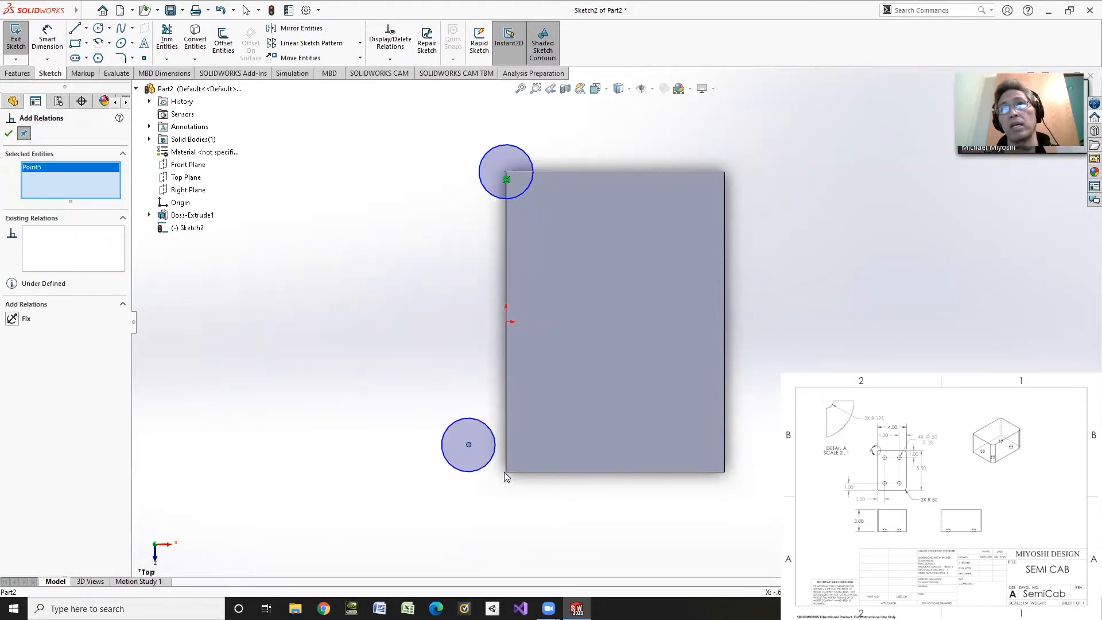
click(506, 472)
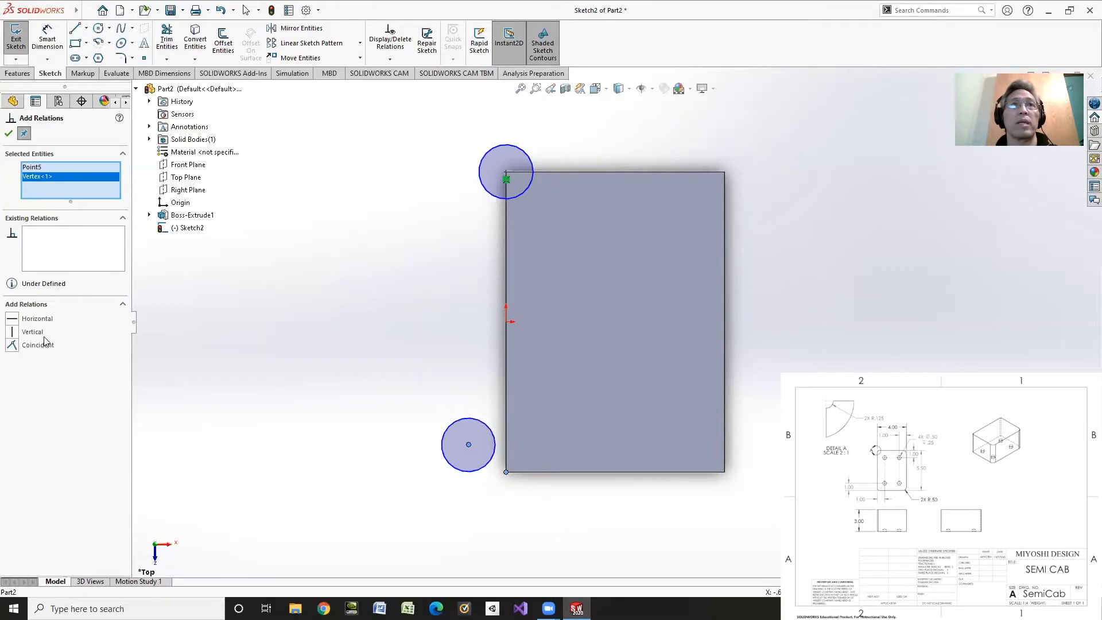
click(37, 345)
- Make the upper and lower corner circles Equal and accept the relation
click(480, 179)
click(487, 454)
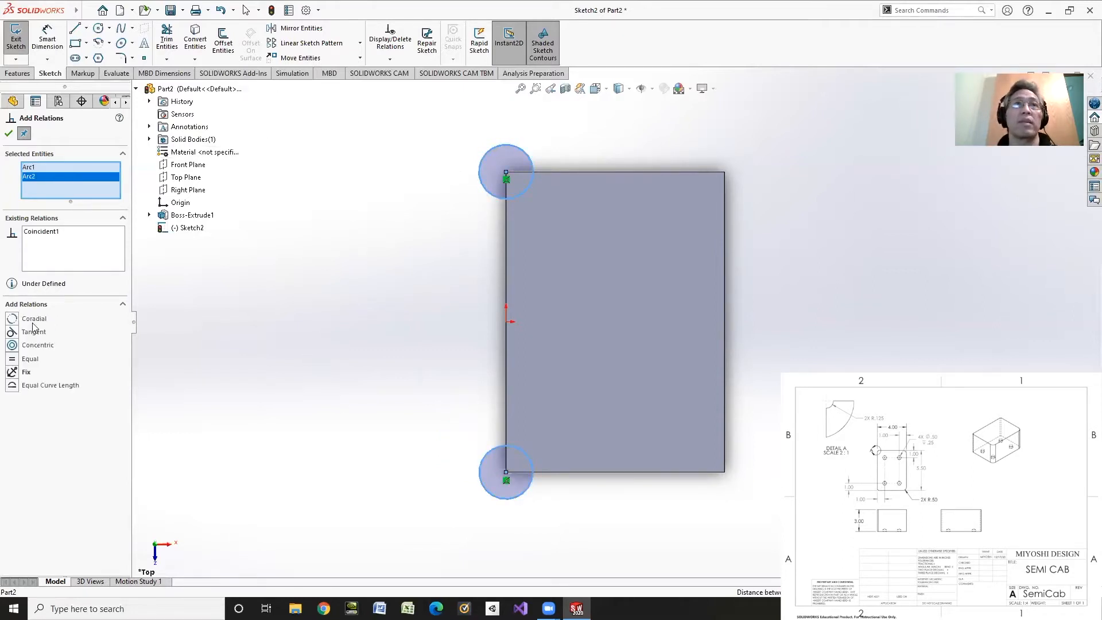
click(18, 359)
click(8, 133)
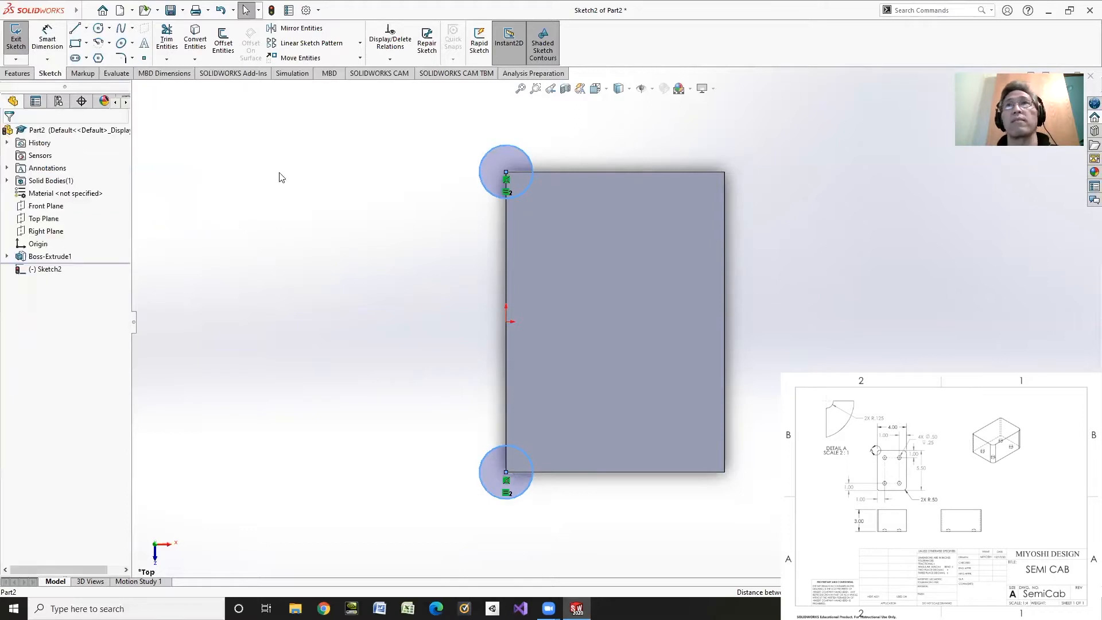
- Dimension the upper corner circle with a diameter of 0.25 in
click(47, 38)
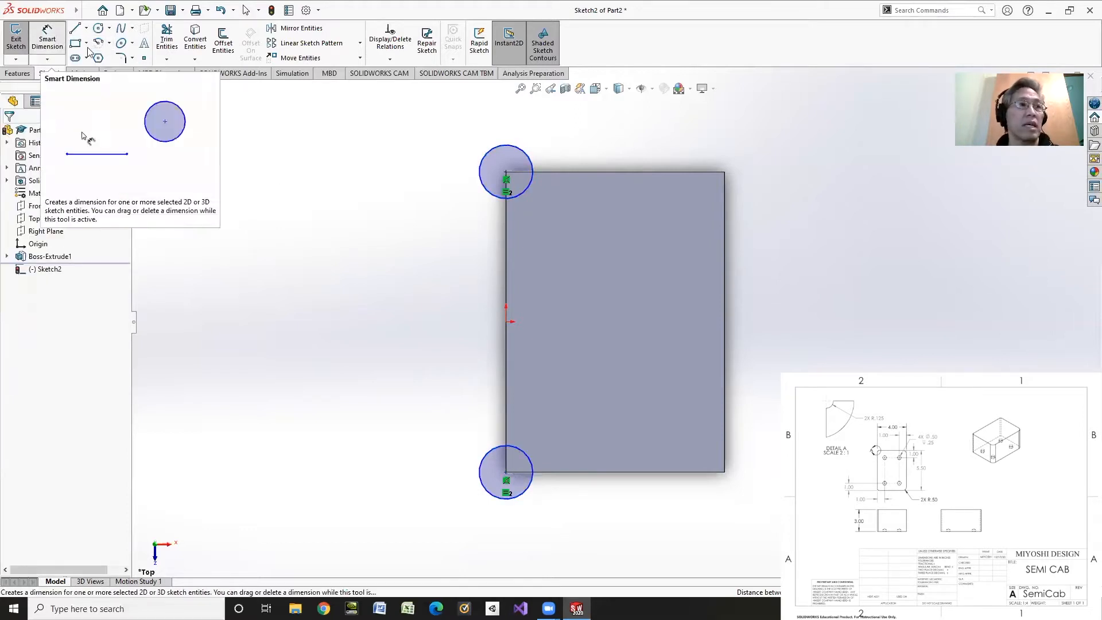
click(527, 155)
click(565, 178)
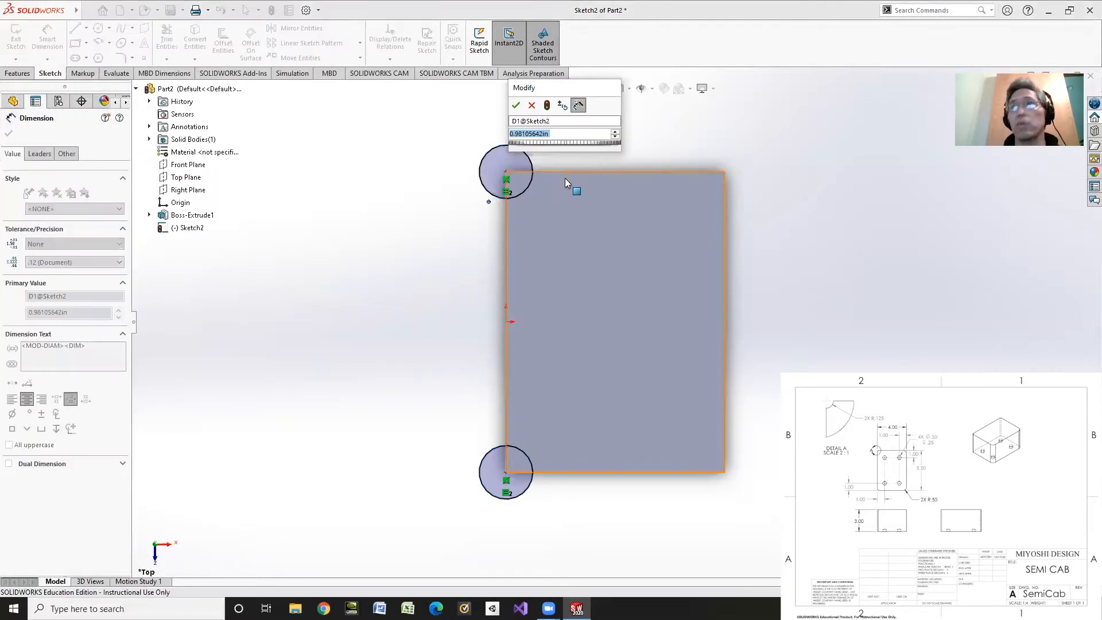
text(.25)
key(Return)
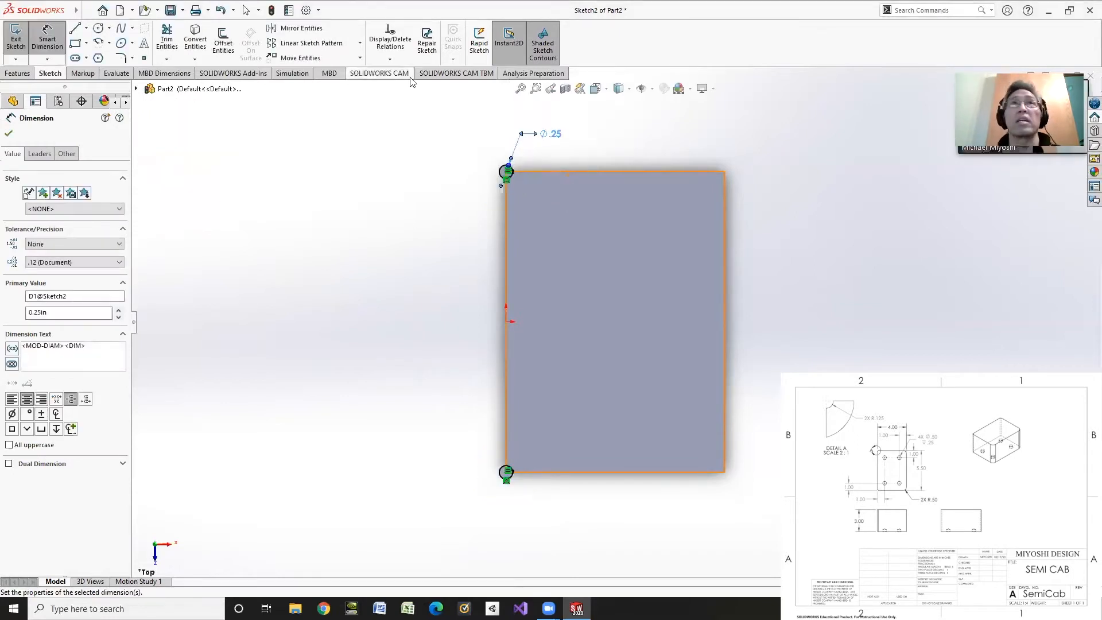
- Extrude-cut both corner circles Through All with the direction reversed into the block
click(17, 73)
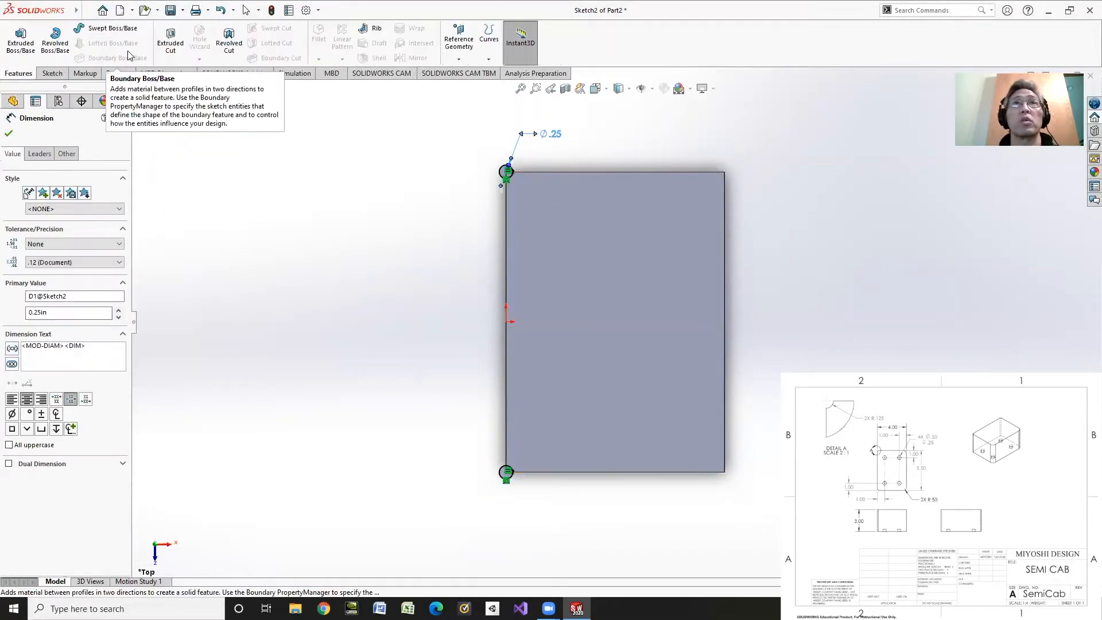
click(170, 40)
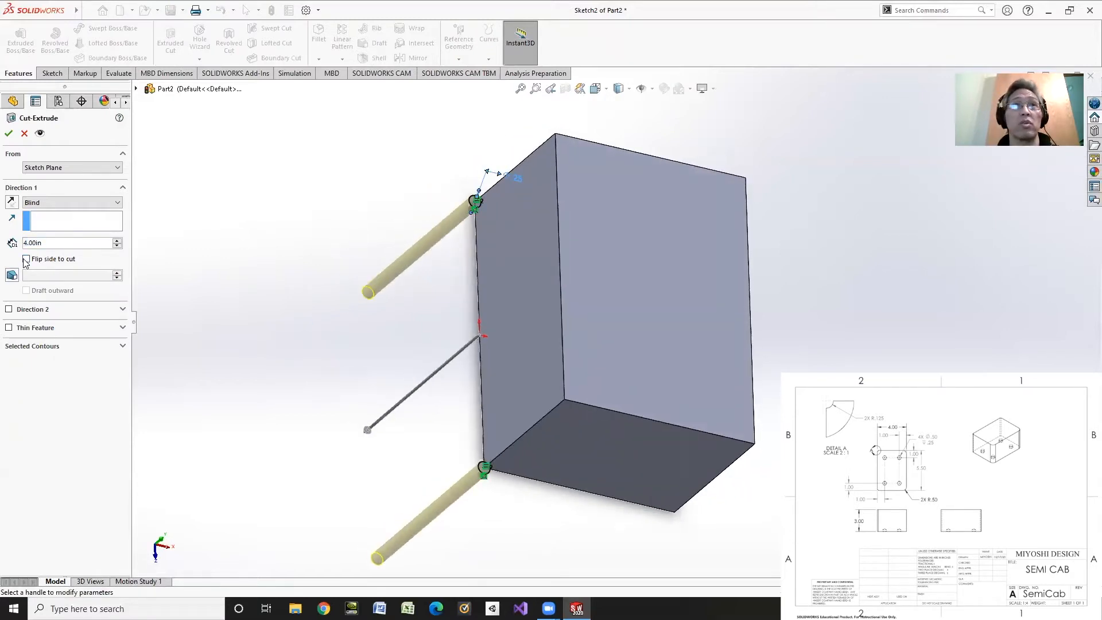
click(10, 202)
click(53, 203)
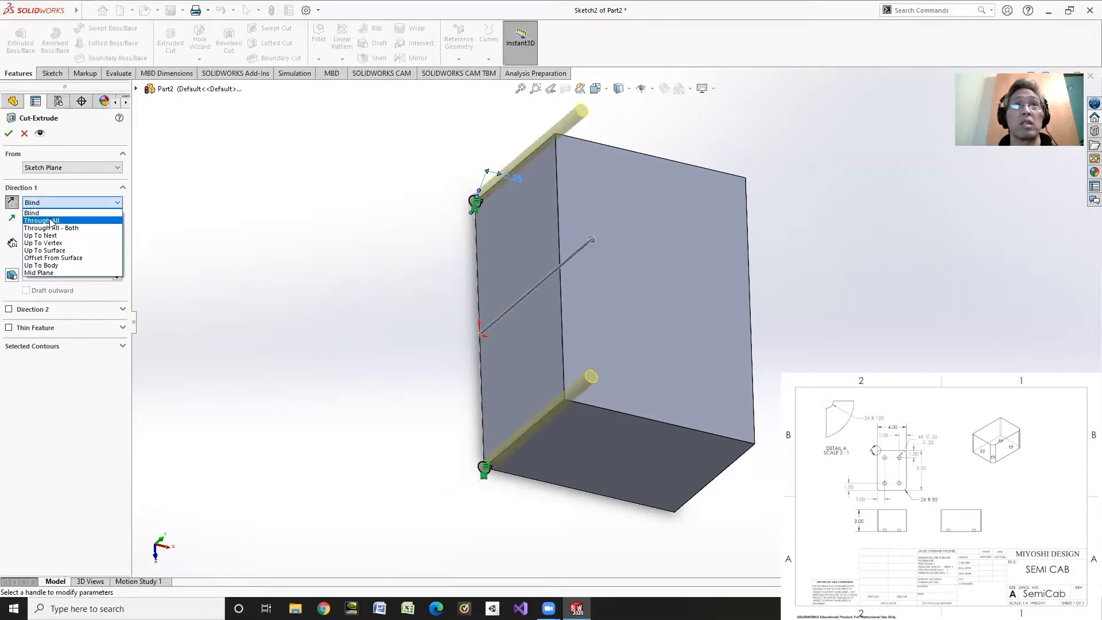
click(52, 223)
click(9, 132)
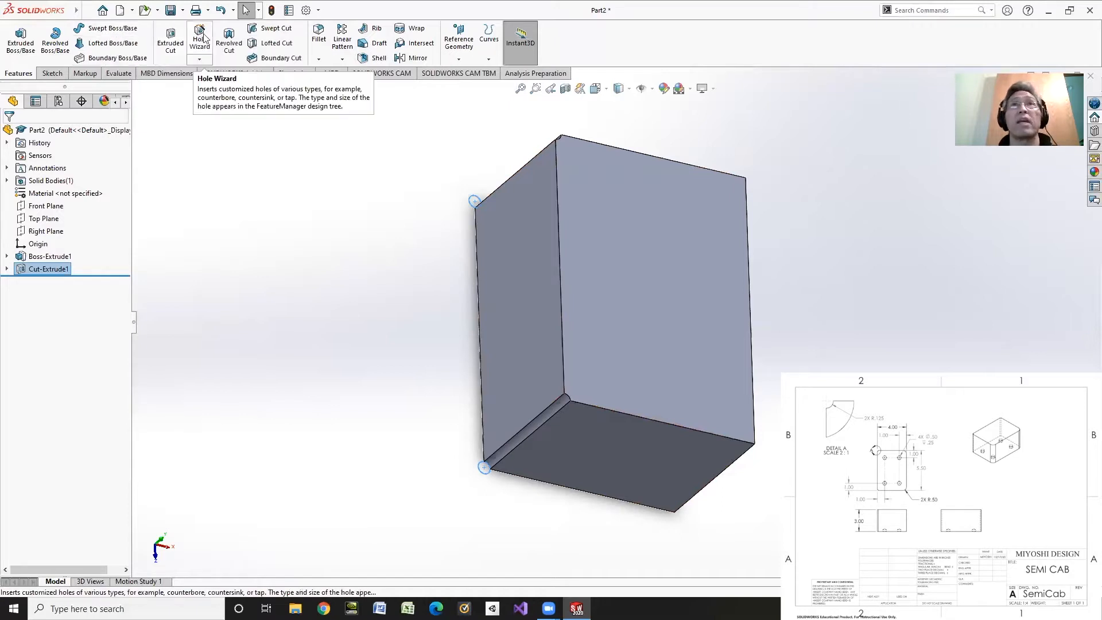
- Fillet the block's two 4 in edges opposite the notched corners with a 0.5 in radius
click(318, 36)
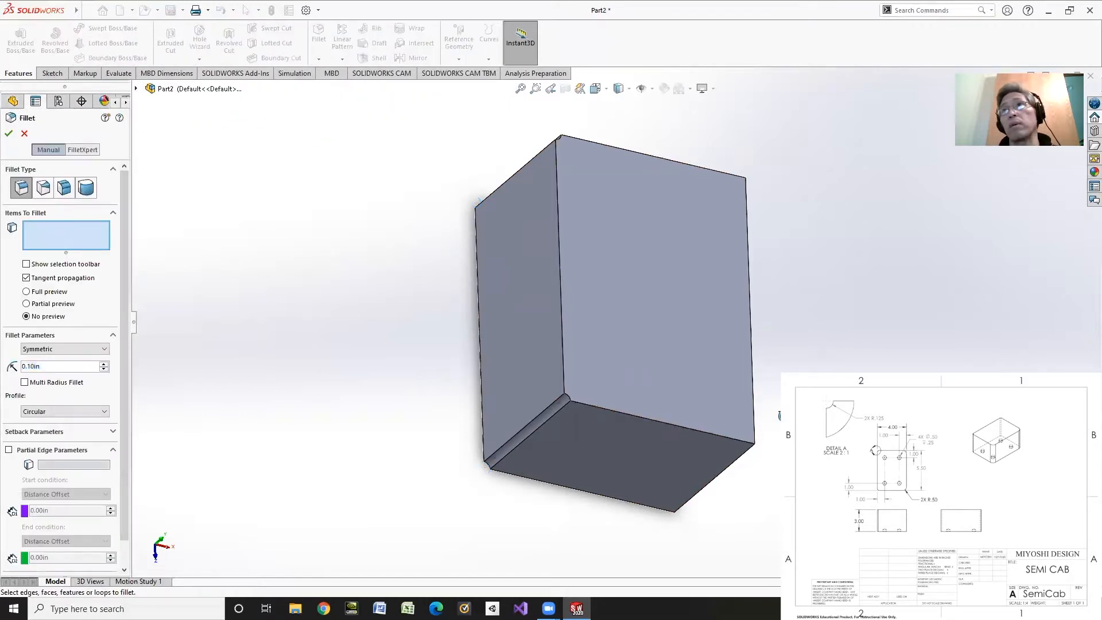
middle_drag(778, 411, 713, 352)
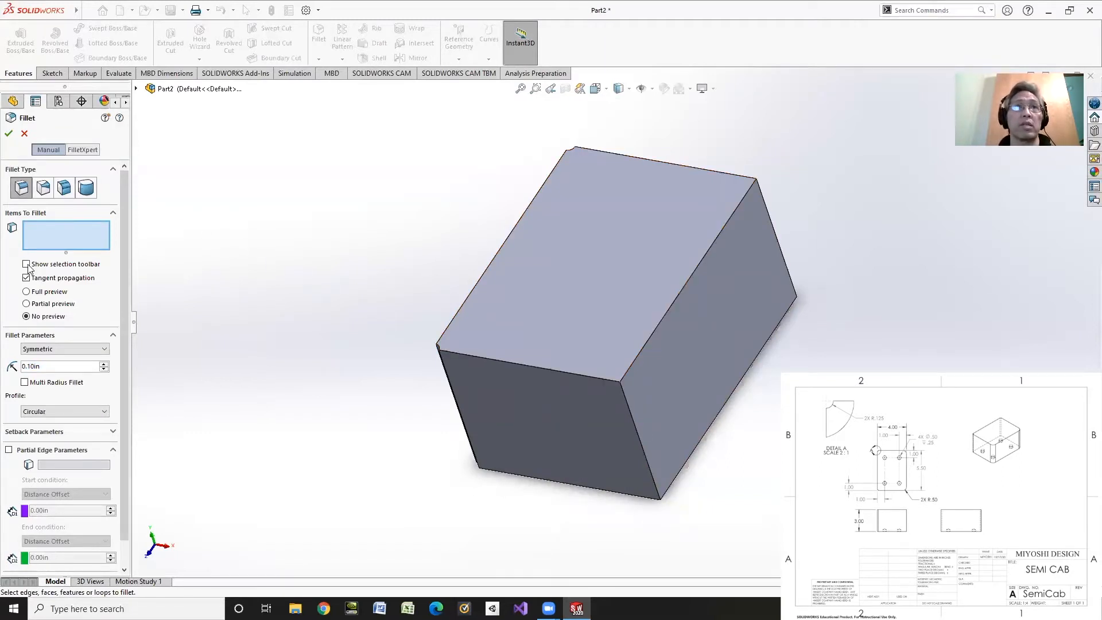
double_click(46, 366)
text(.5)
key(Return)
click(635, 425)
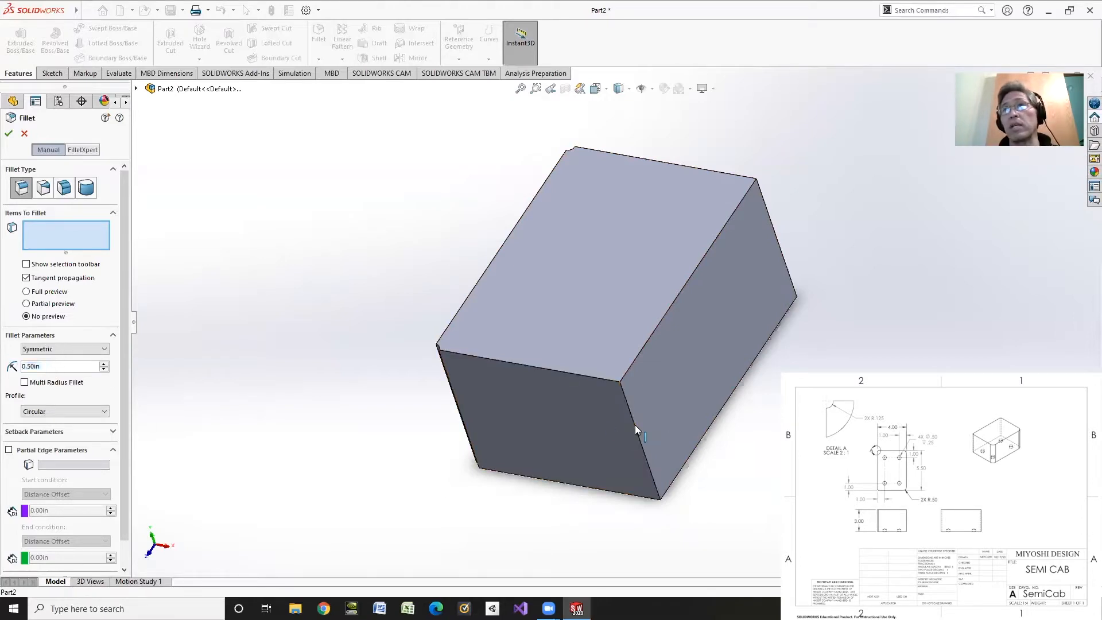
click(788, 270)
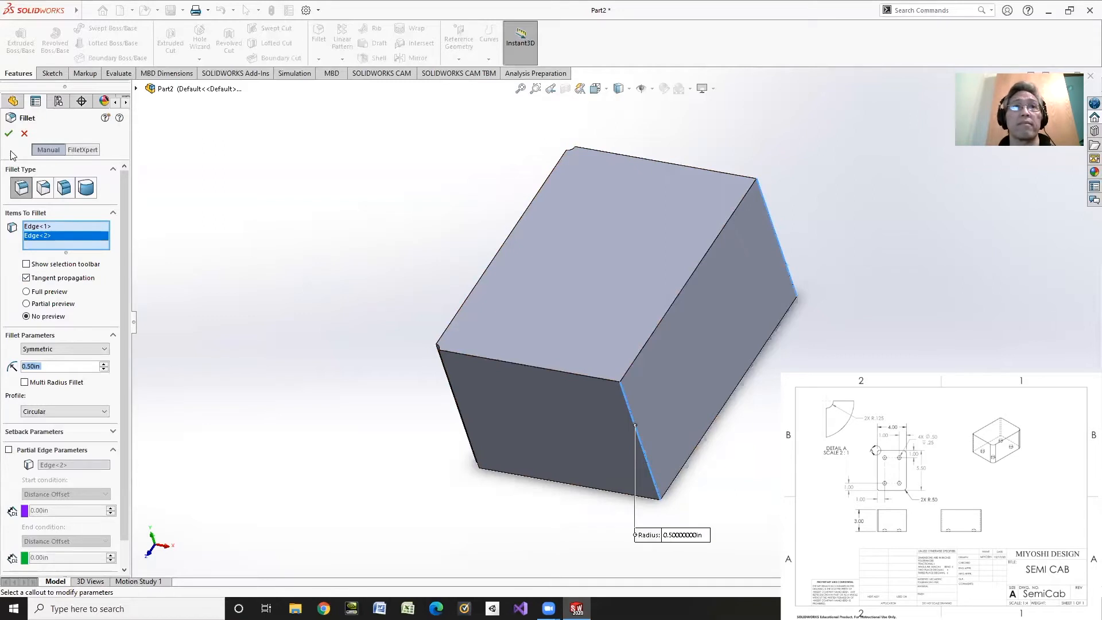
click(9, 134)
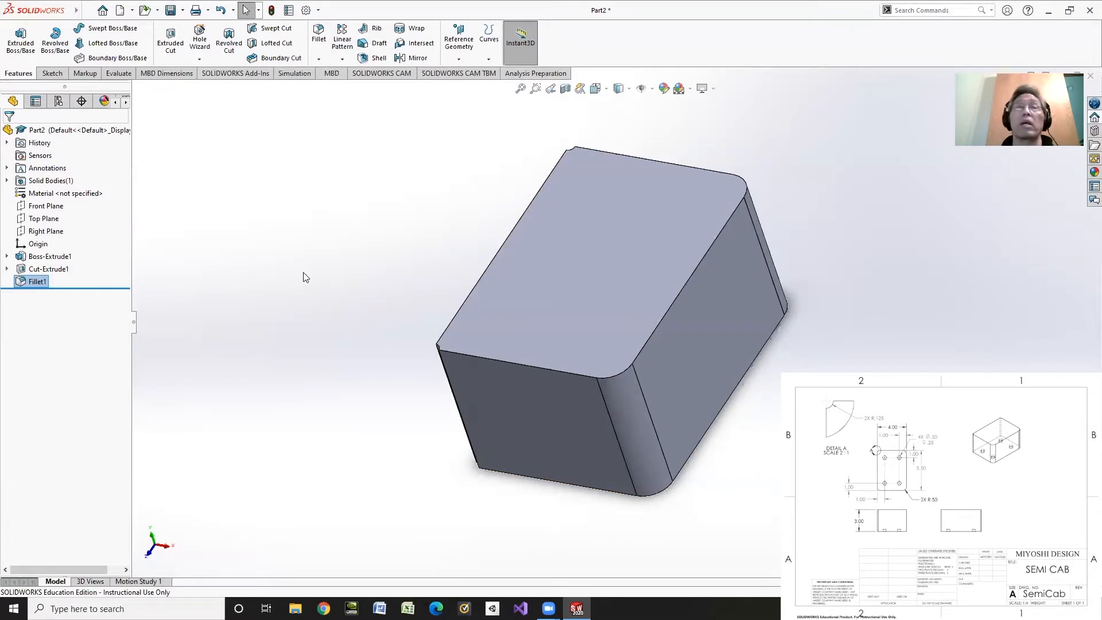
middle_drag(314, 313, 320, 118)
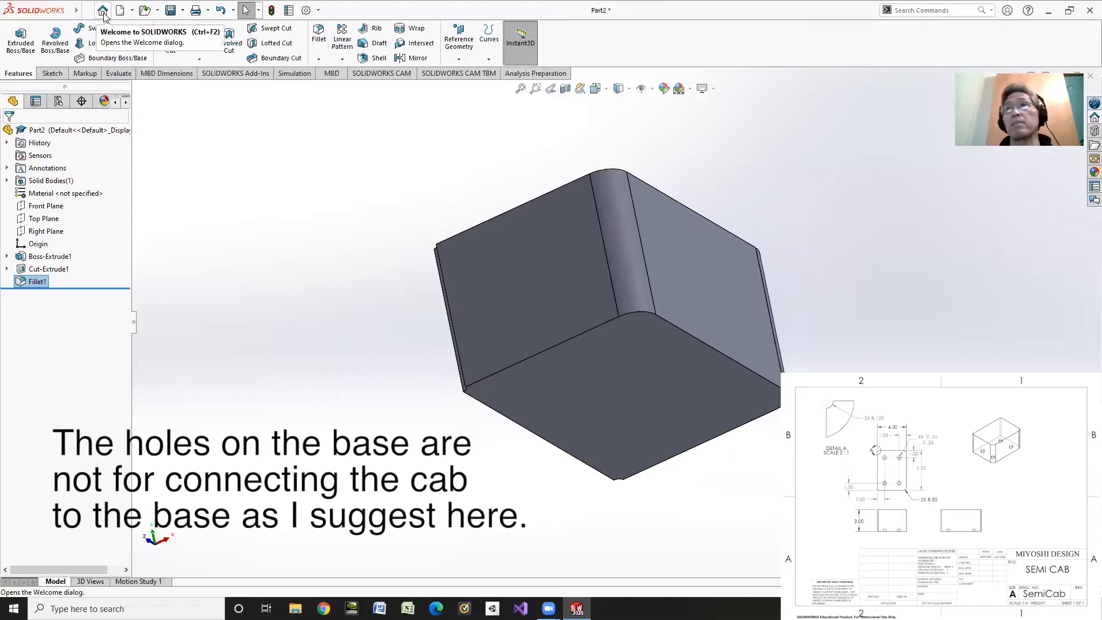
click(52, 73)
click(16, 35)
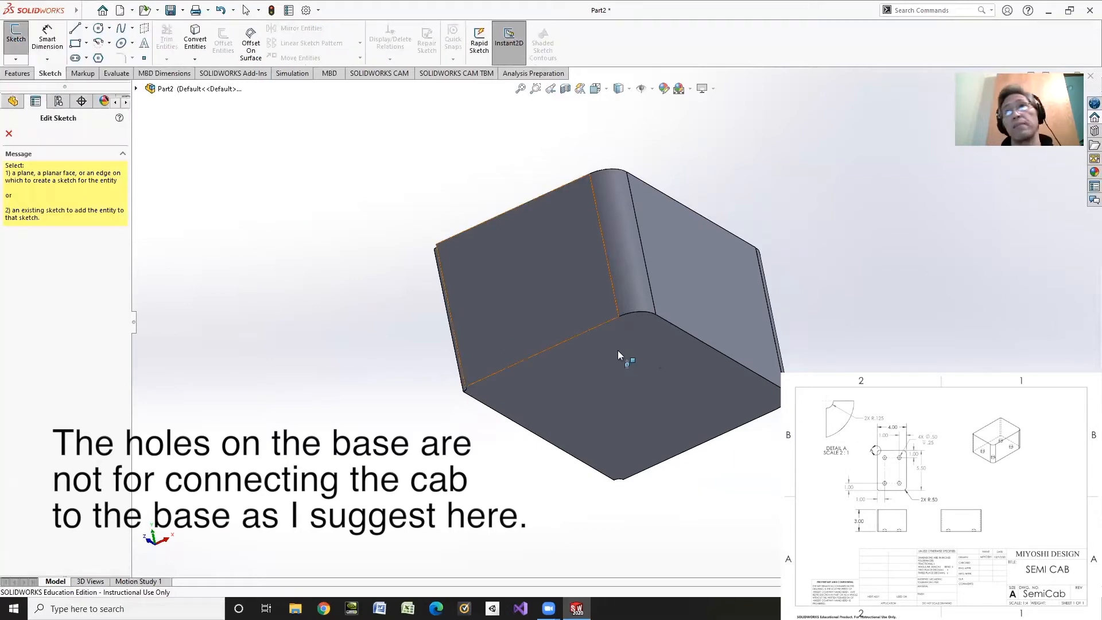
click(607, 90)
click(612, 120)
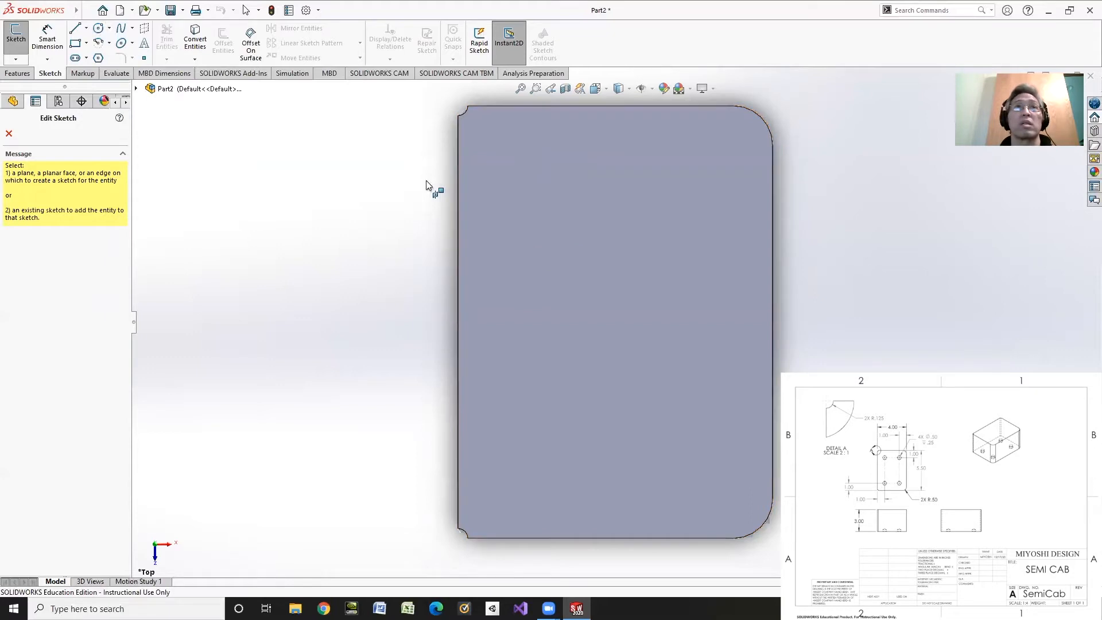
click(9, 135)
- Use the Hole Wizard to place four 1/2 in Through All holes in a rectangular layout on the block's bottom face
click(17, 73)
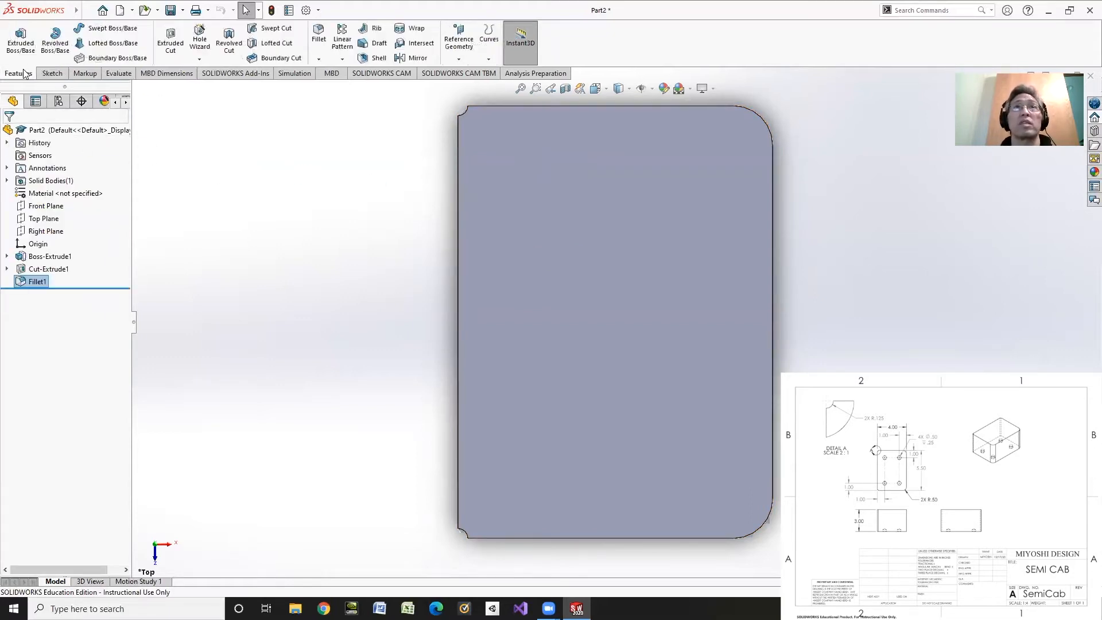
click(199, 39)
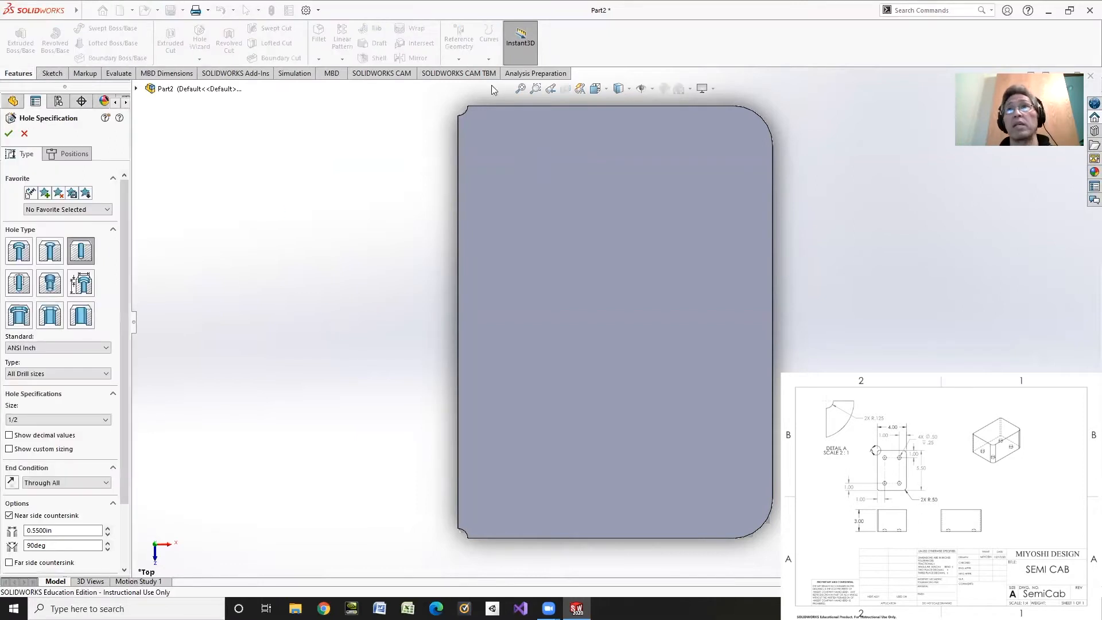
click(603, 90)
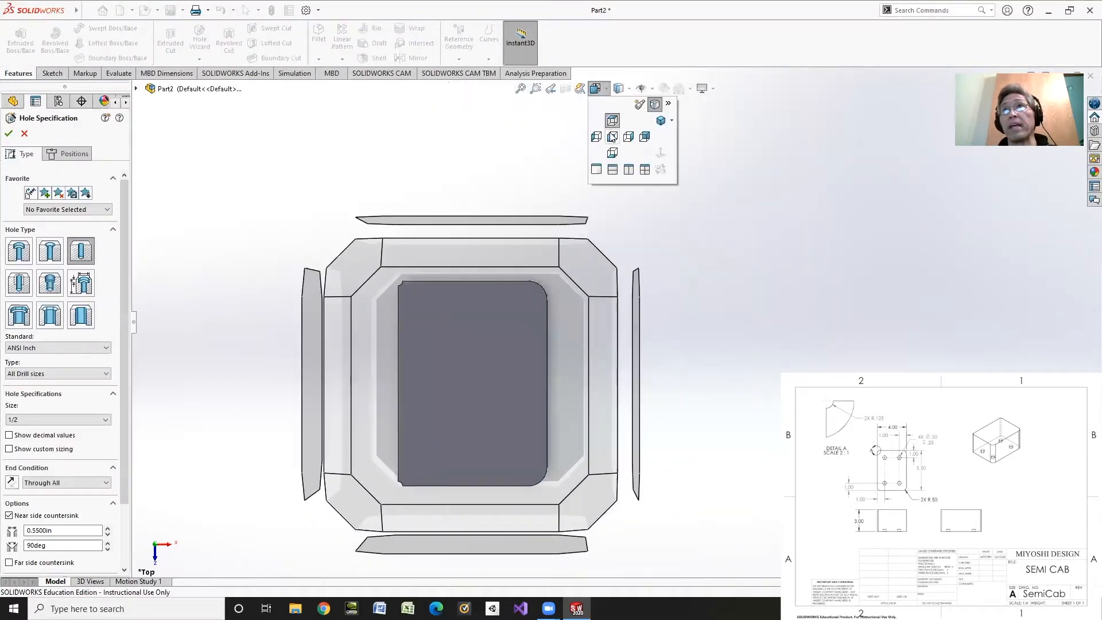
click(609, 152)
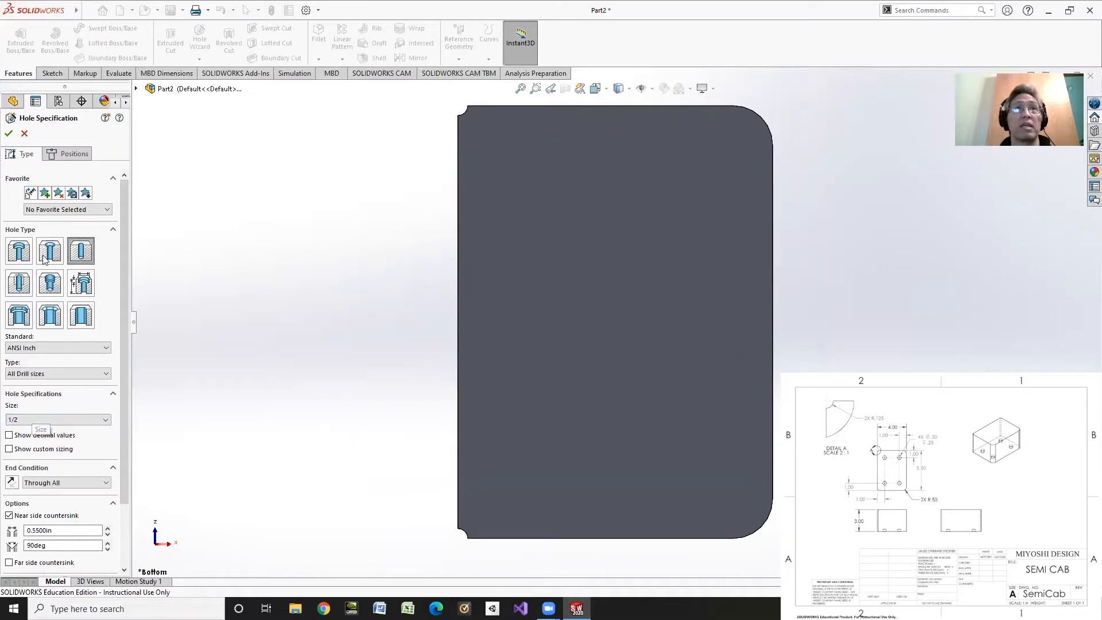
click(71, 154)
click(540, 191)
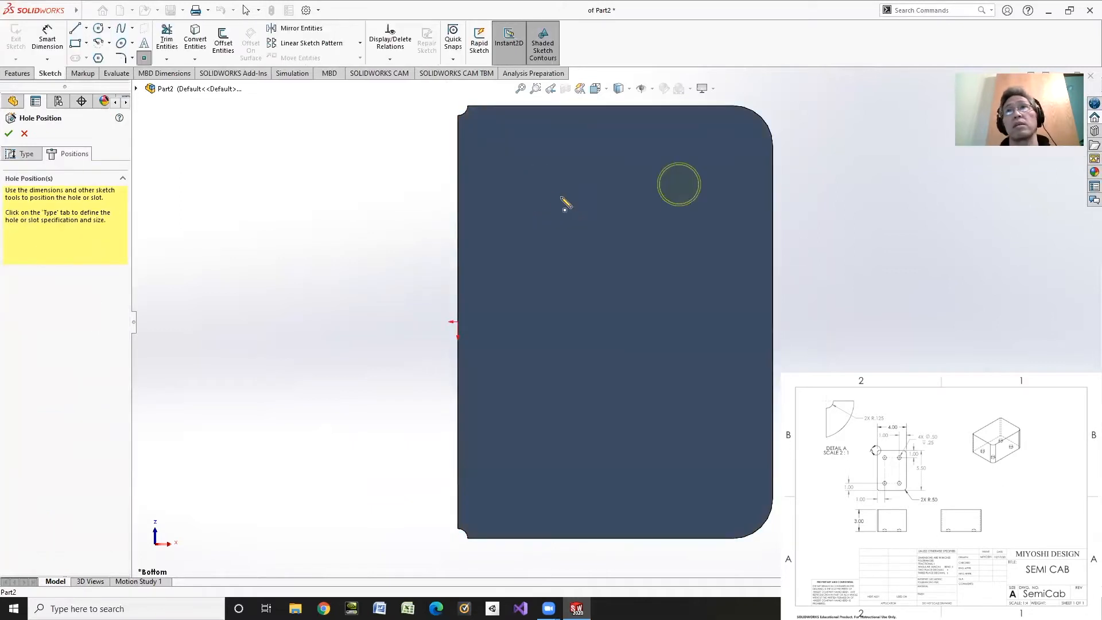
click(692, 190)
click(692, 280)
click(692, 437)
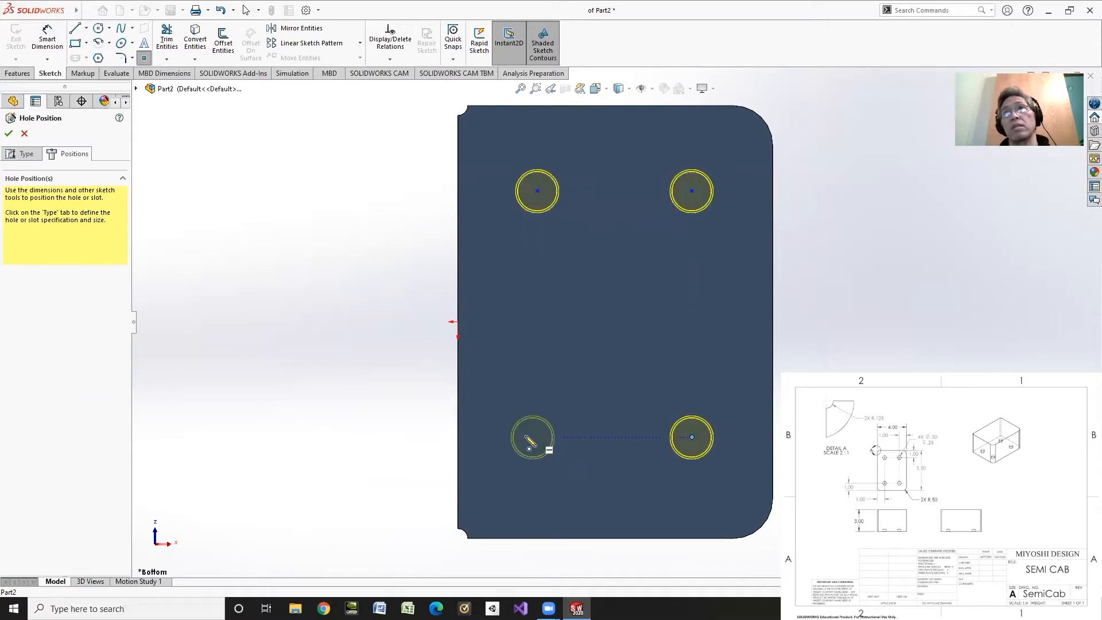
click(537, 437)
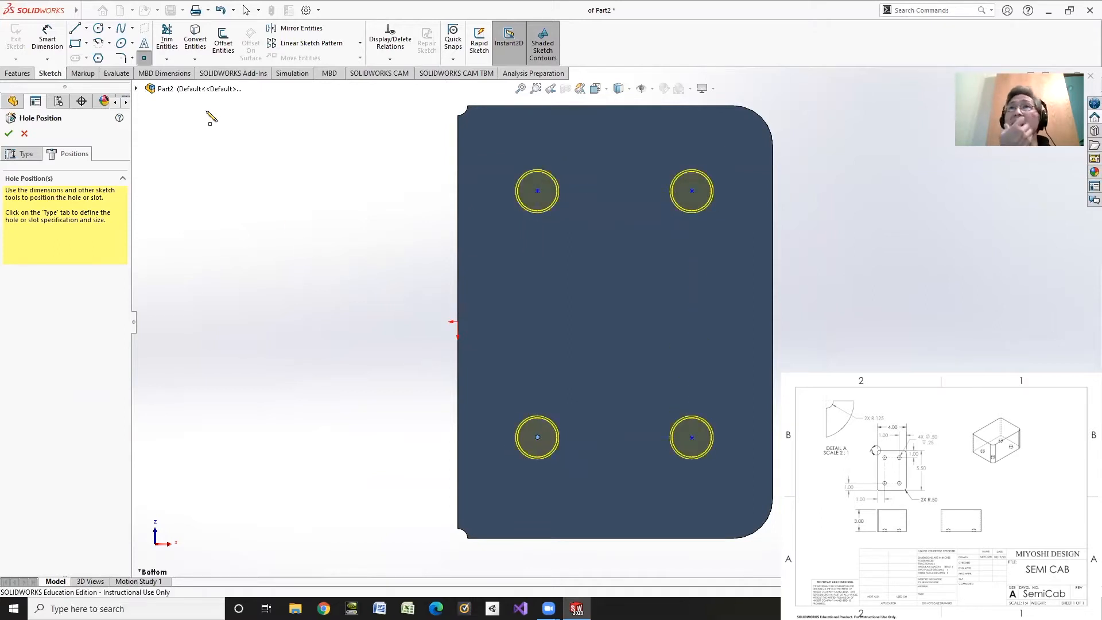
- Dimension the upper-left hole's center 1 in from the notched left edge
click(47, 38)
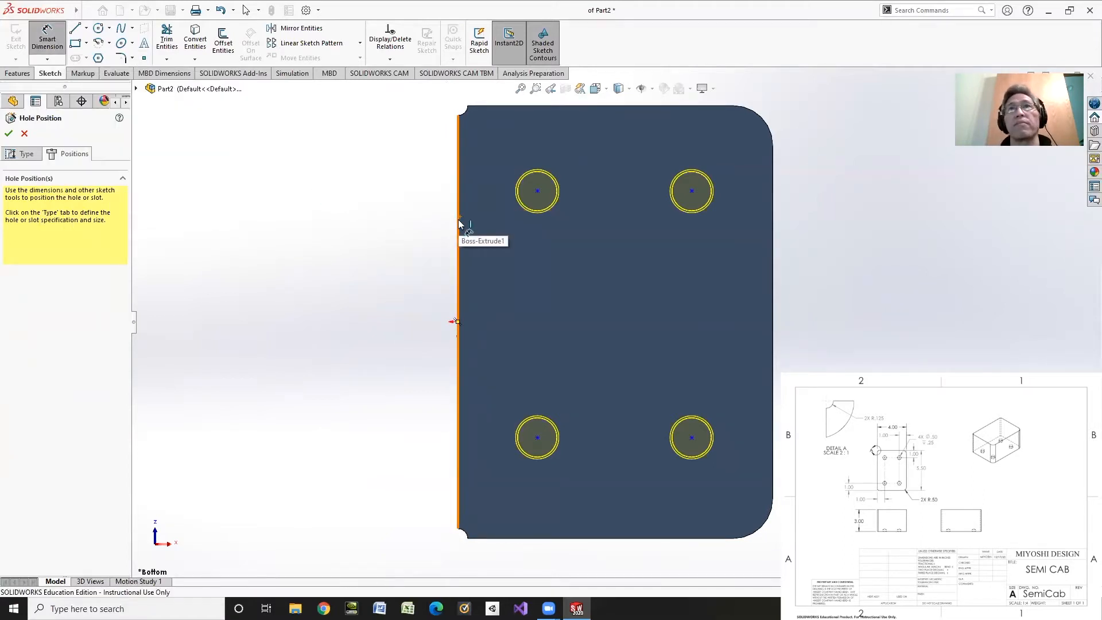
click(460, 244)
click(537, 195)
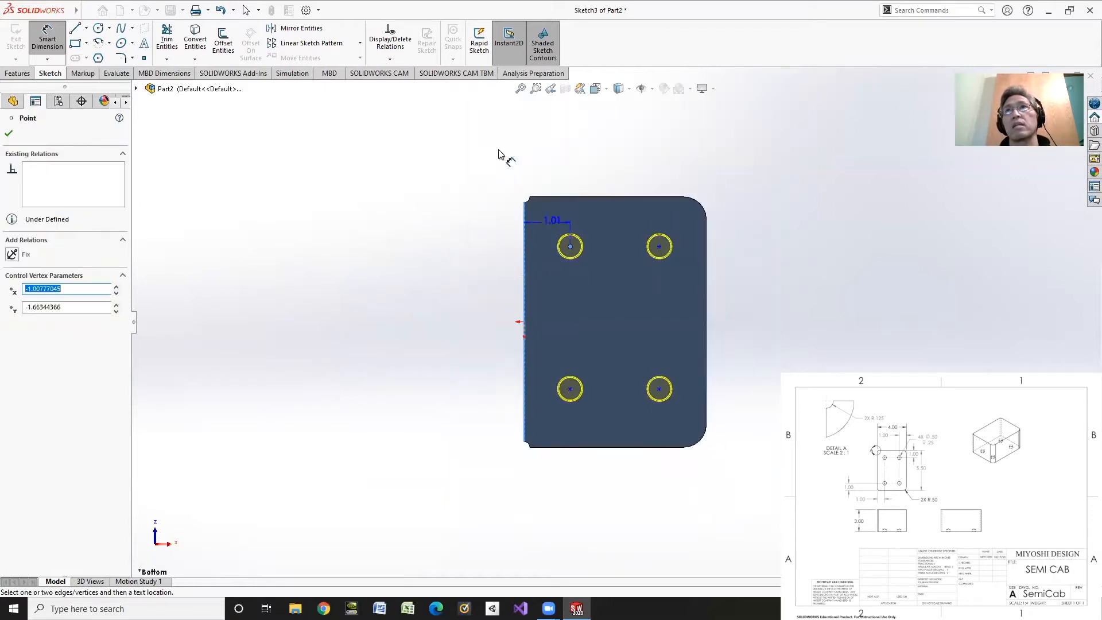
key(f)
click(561, 195)
text(1)
key(Return)
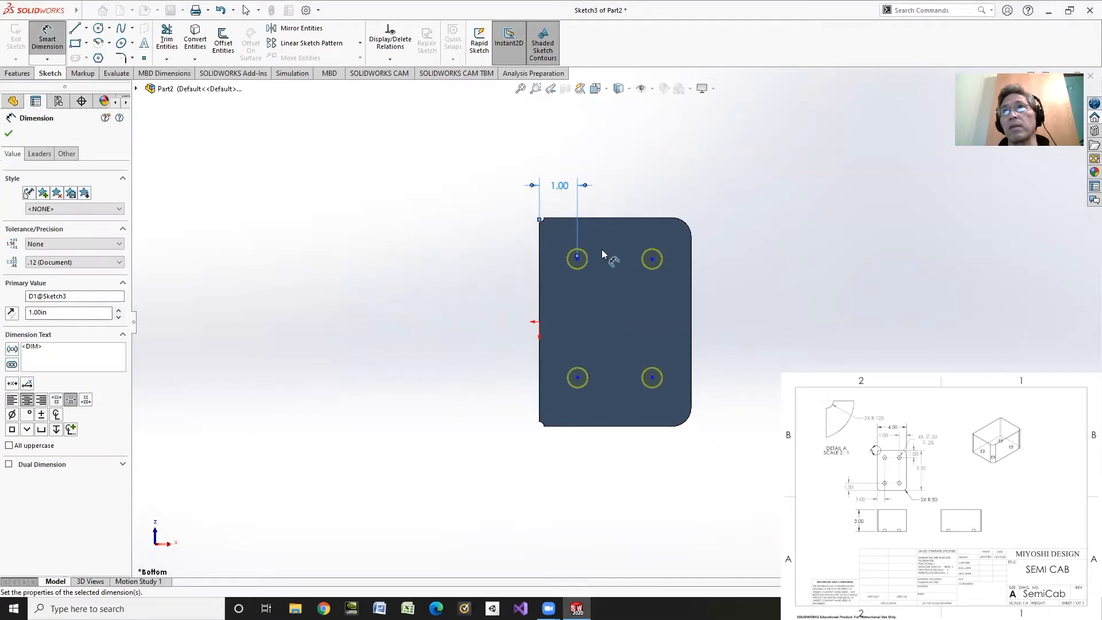
click(541, 284)
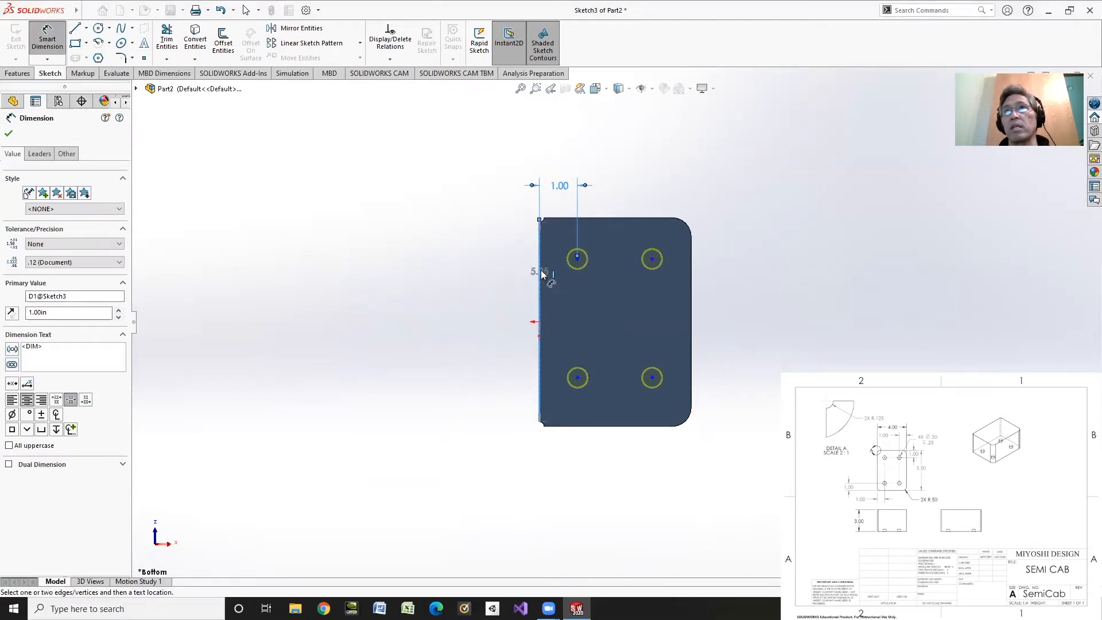
click(577, 259)
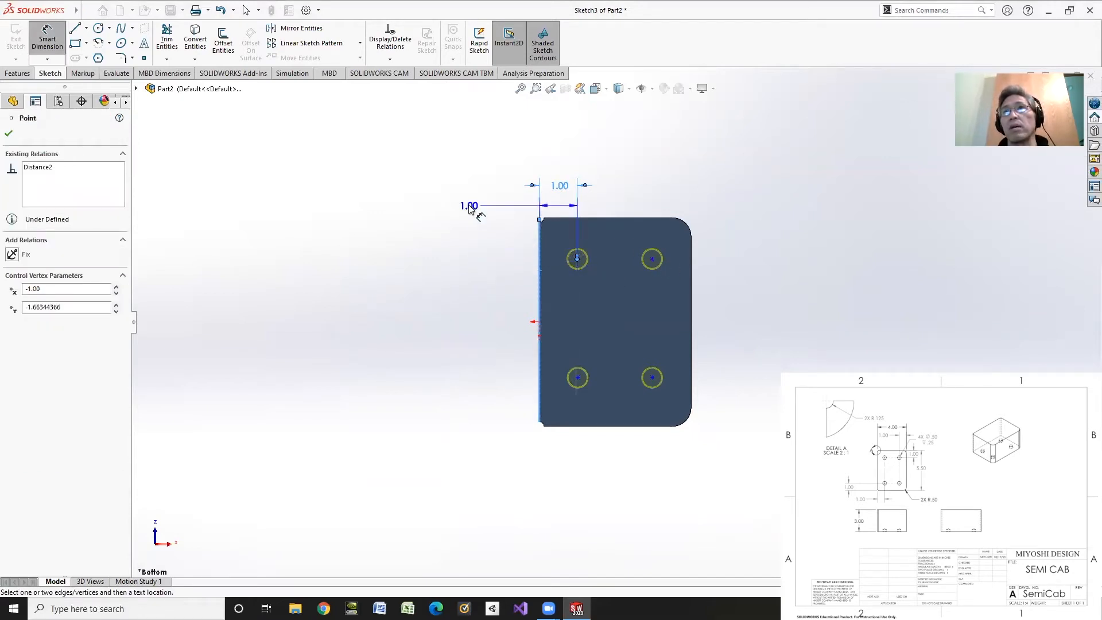
key(Escape)
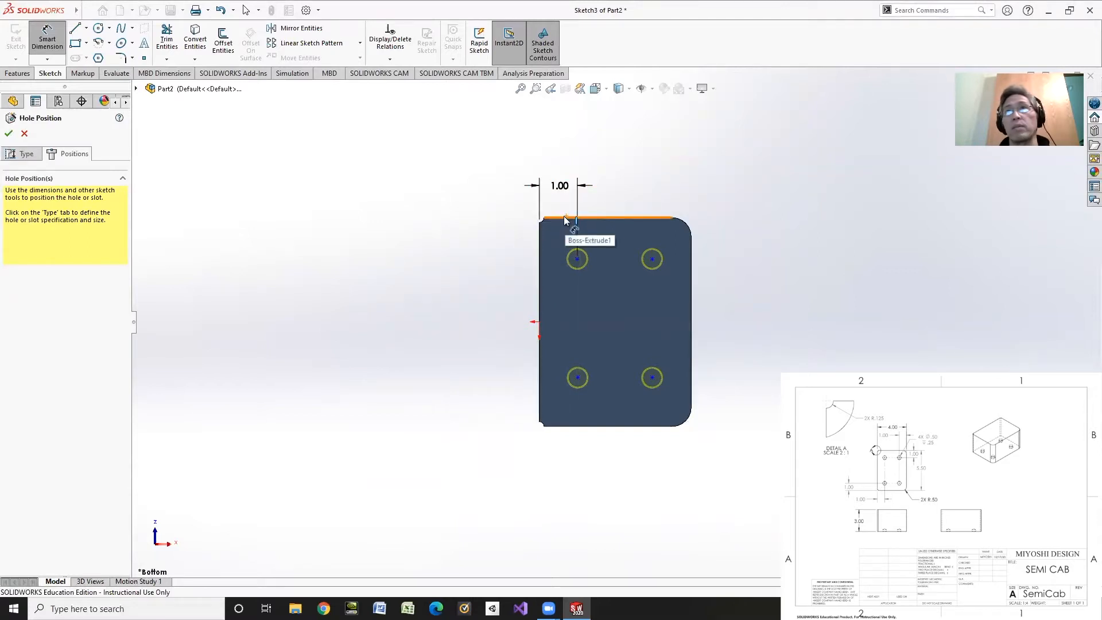
- Dimension the upper-left hole's center 1 in from the block's top edge
click(564, 219)
click(577, 259)
click(489, 240)
text(1)
key(Return)
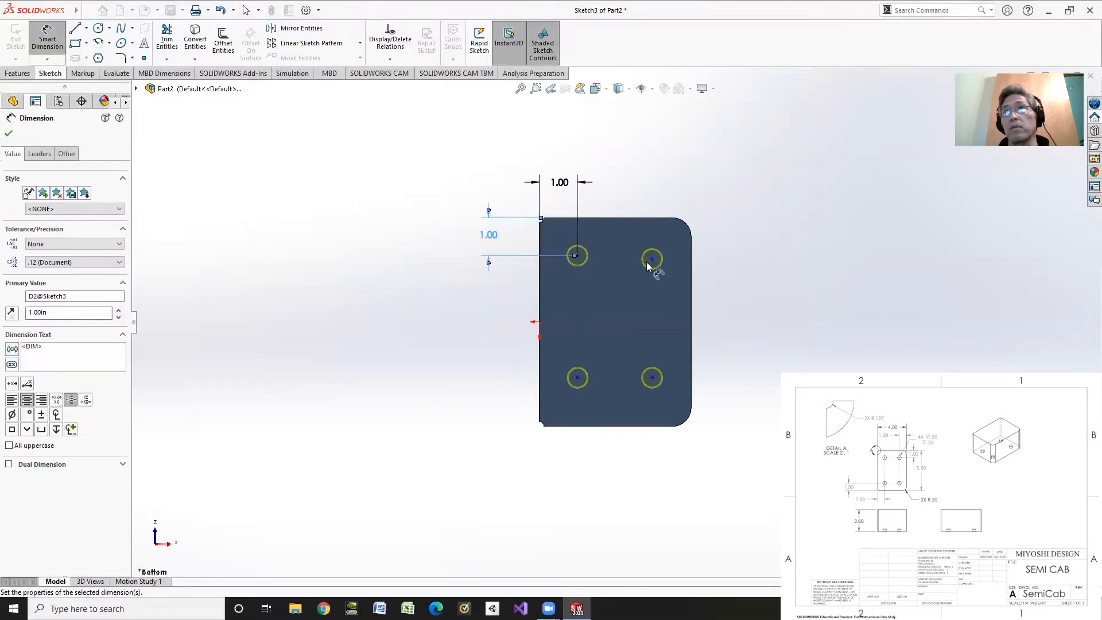
- Dimension the upper-right hole's center 1 in from the block's filleted right edge
click(692, 290)
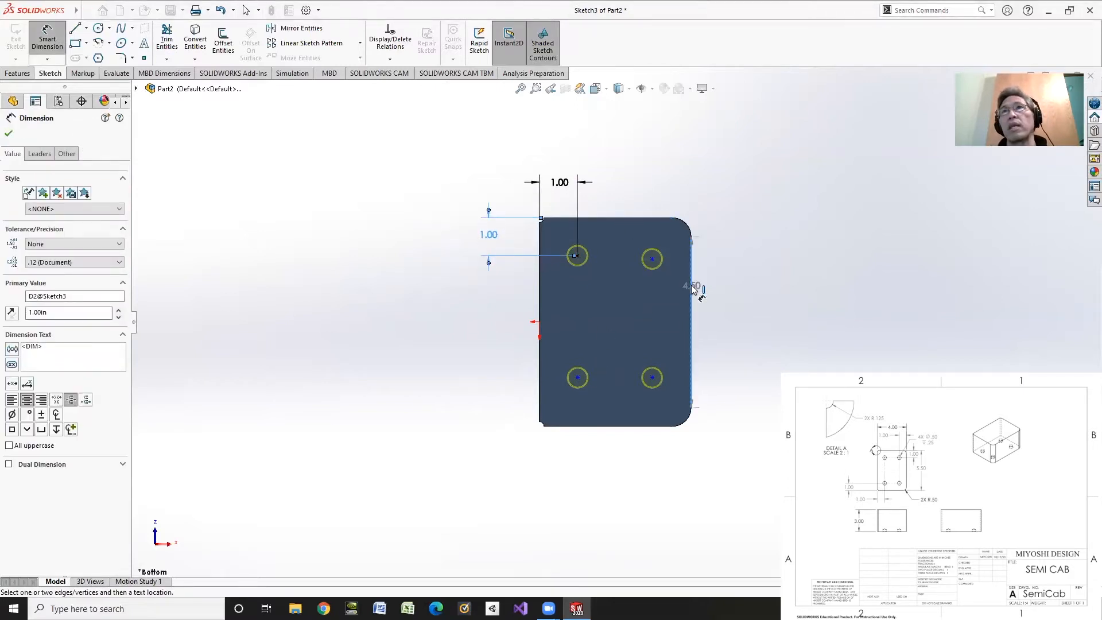
click(652, 259)
click(660, 184)
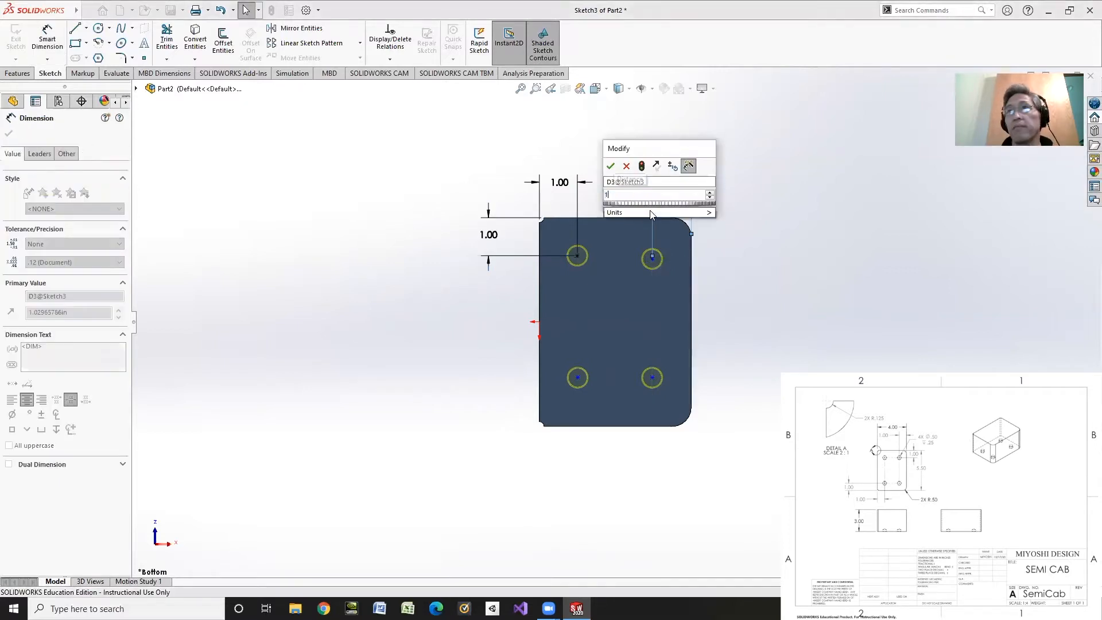
text(1)
key(Return)
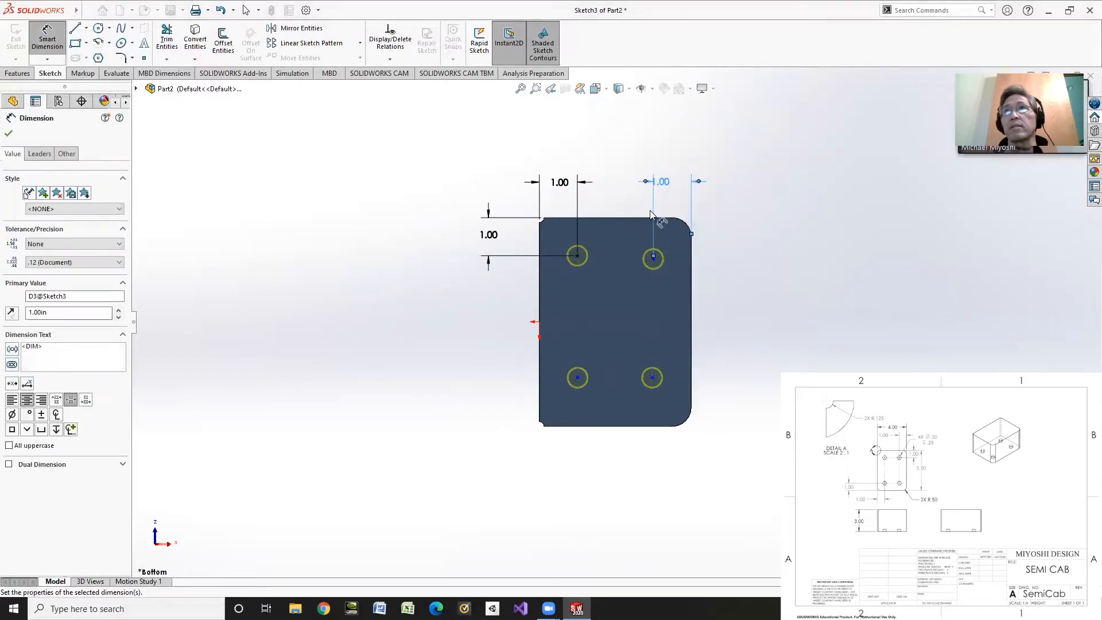
- Dimension the lower-left hole's center 1 in from the block's lower edge
click(571, 426)
click(578, 377)
click(488, 394)
text(1)
key(Return)
click(389, 60)
click(405, 86)
click(577, 255)
click(653, 259)
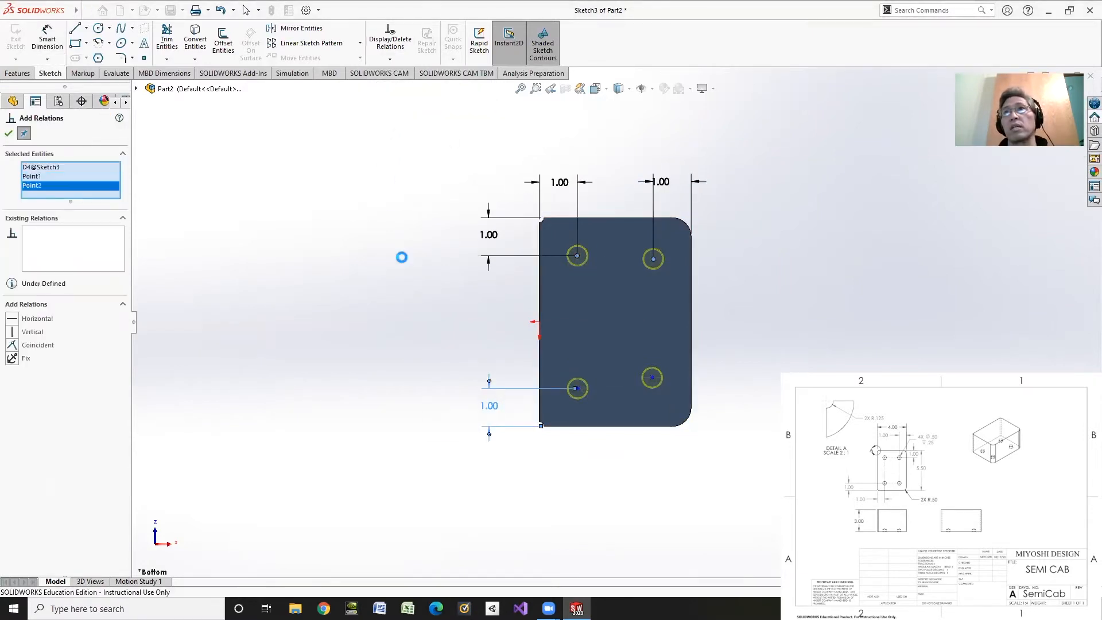
key(Escape)
click(11, 136)
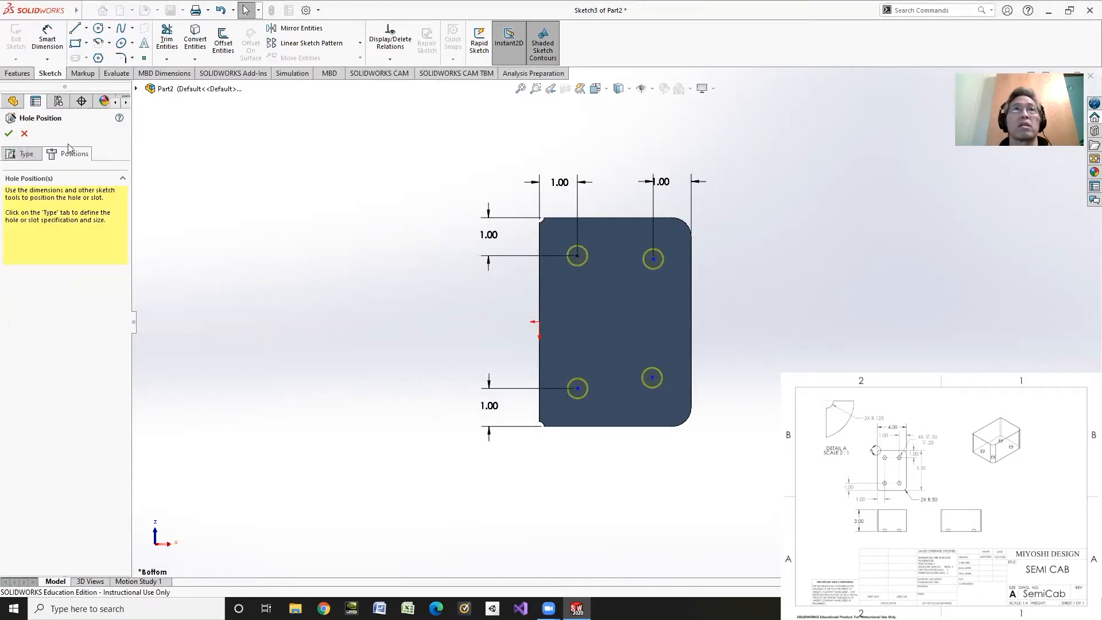
- Add a Horizontal relation between the centers of the two upper holes
click(389, 59)
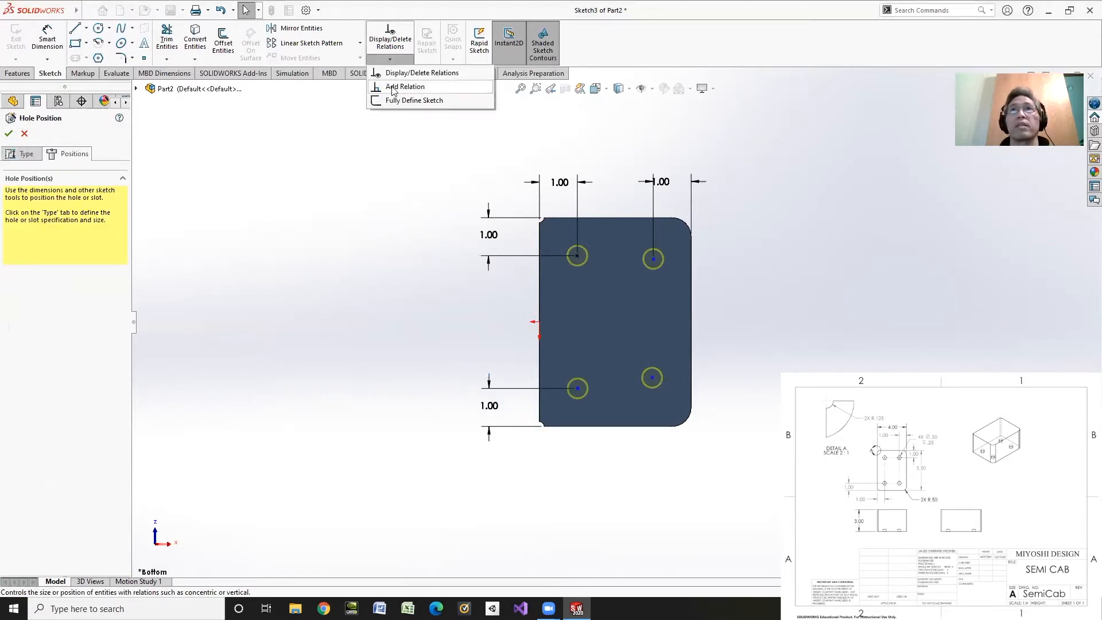
click(405, 84)
click(577, 255)
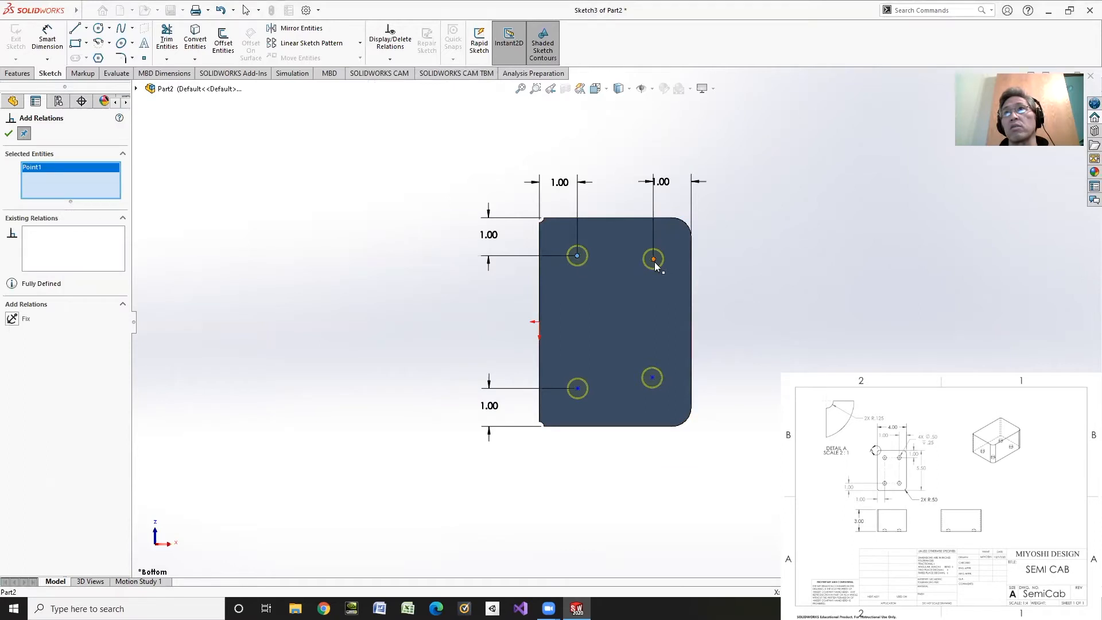
click(654, 259)
click(30, 323)
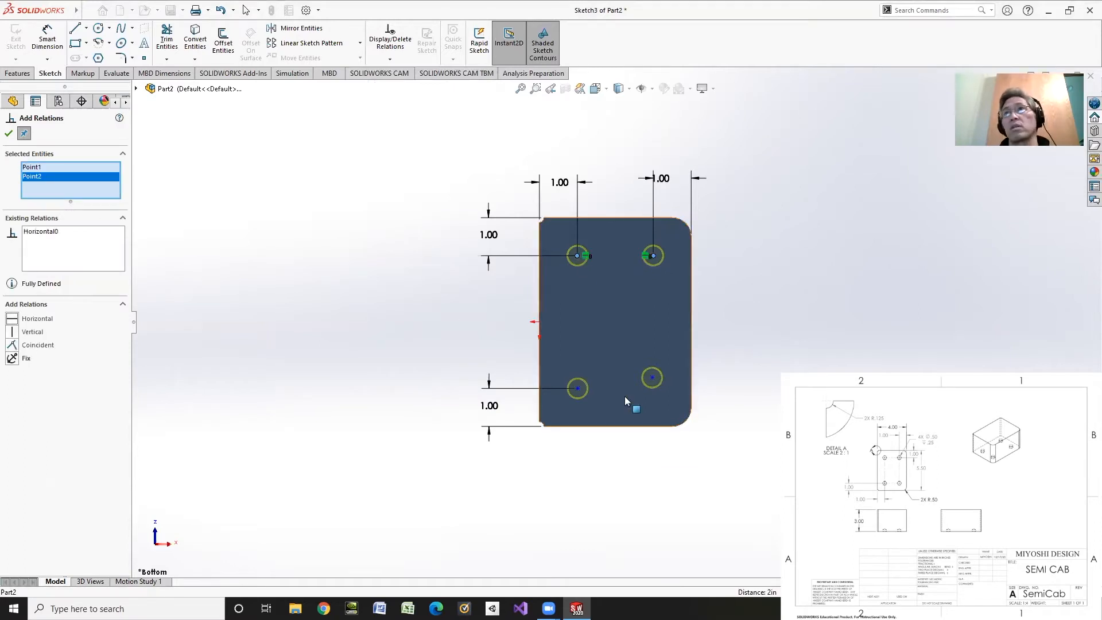
- Add a Vertical relation between the two right hole centers and a Horizontal relation between the two lower hole centers
click(652, 377)
click(652, 258)
click(30, 333)
click(577, 389)
click(653, 377)
click(11, 322)
- Add a Vertical relation between the two left hole centers and finish the hole feature
click(577, 256)
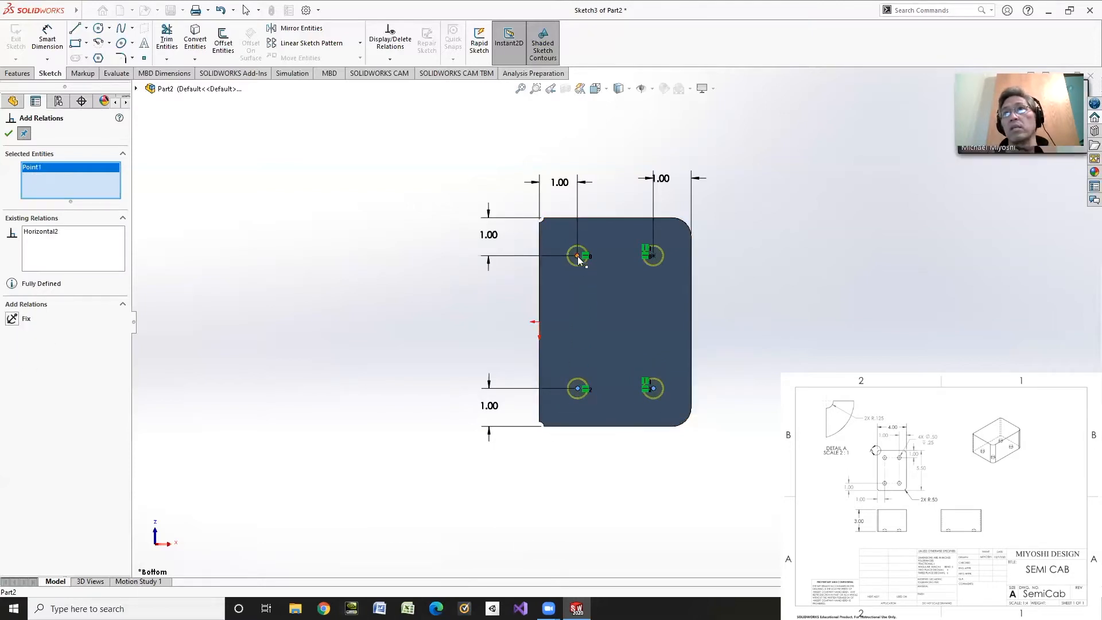
click(577, 389)
click(12, 332)
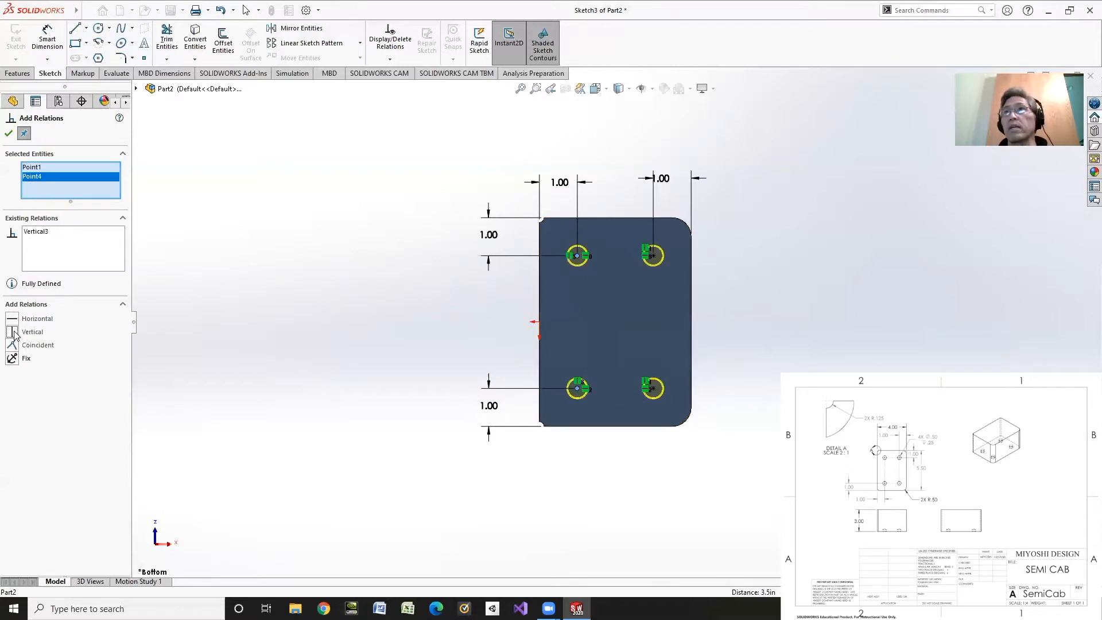
click(10, 135)
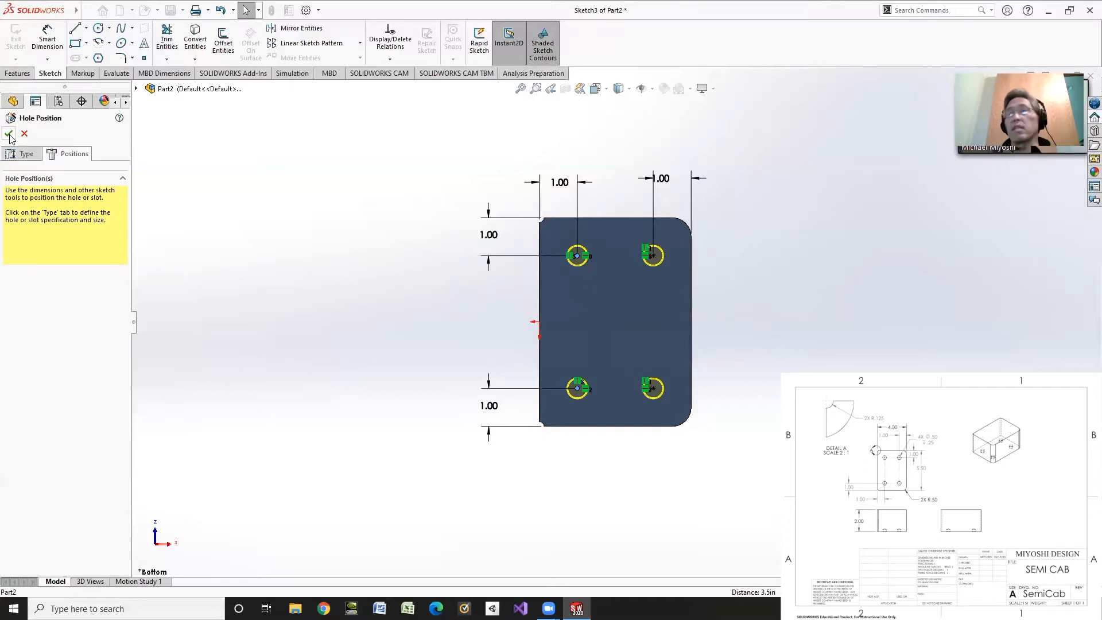
click(9, 135)
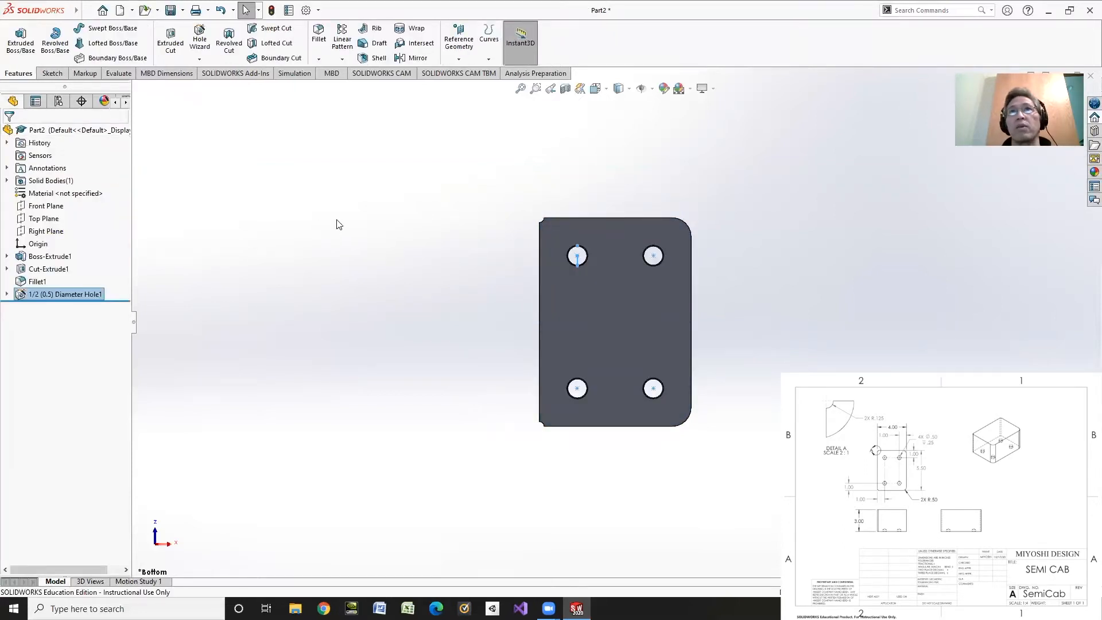
- Change the 1/2 in hole feature's end condition to Blind with a depth of 0.25 in
middle_drag(341, 183, 387, 394)
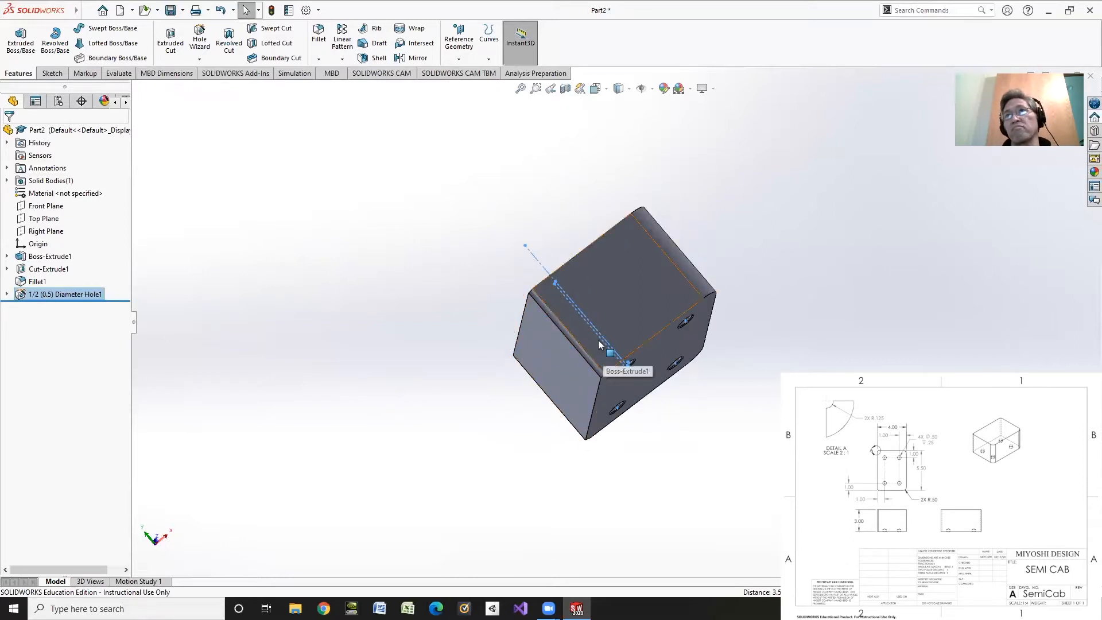
right_click(57, 294)
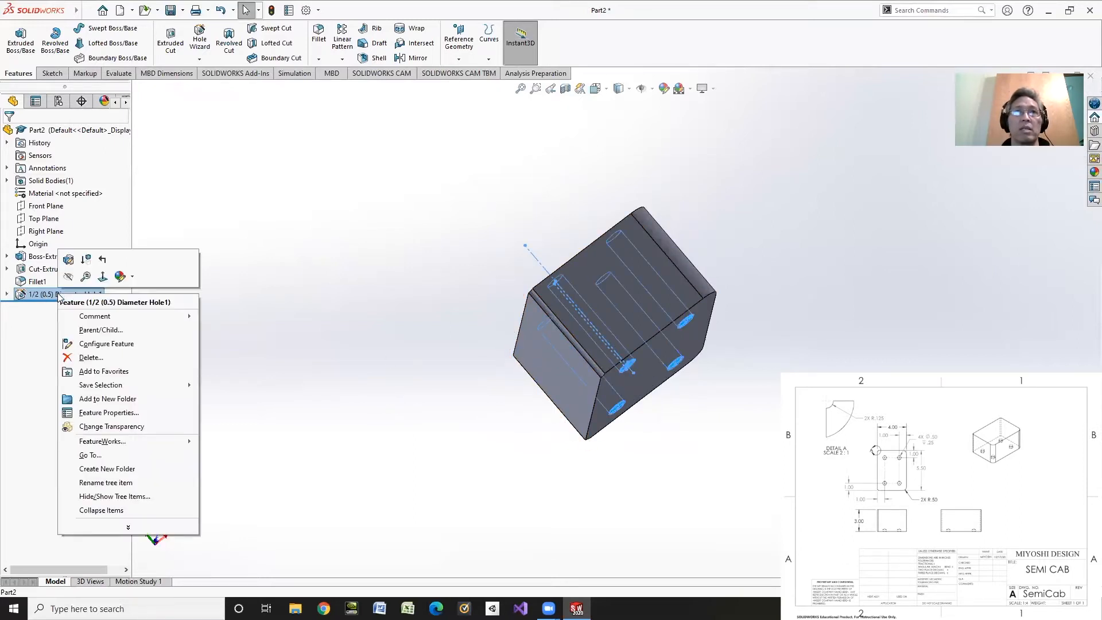
click(68, 257)
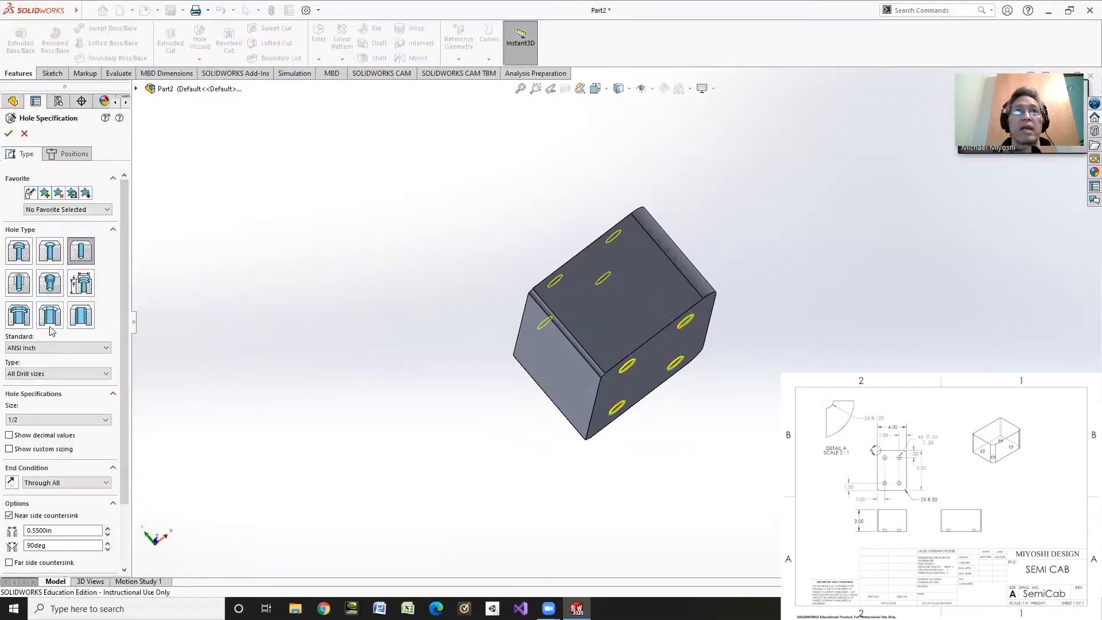
click(63, 482)
click(41, 492)
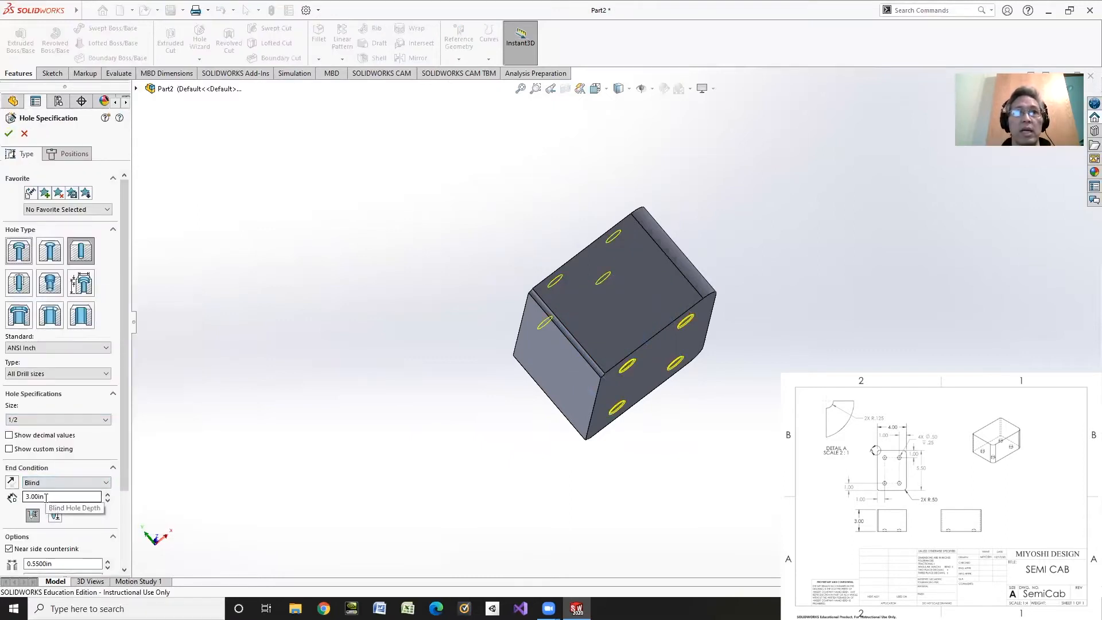
text(.25)
key(Return)
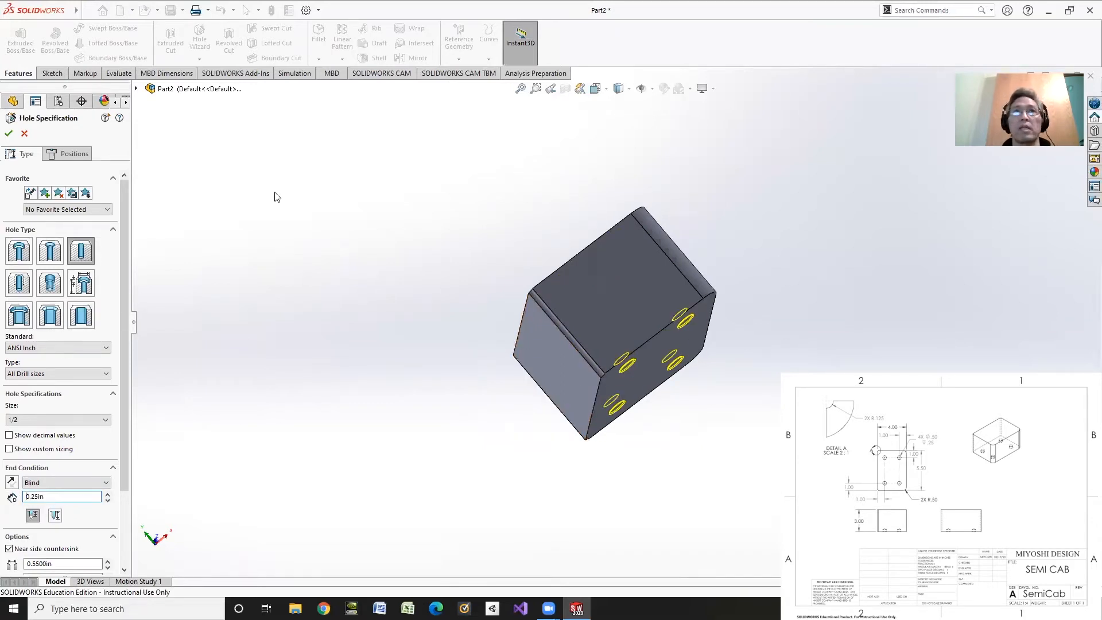
click(9, 134)
- Save the part as SemiCab
middle_drag(577, 452, 477, 414)
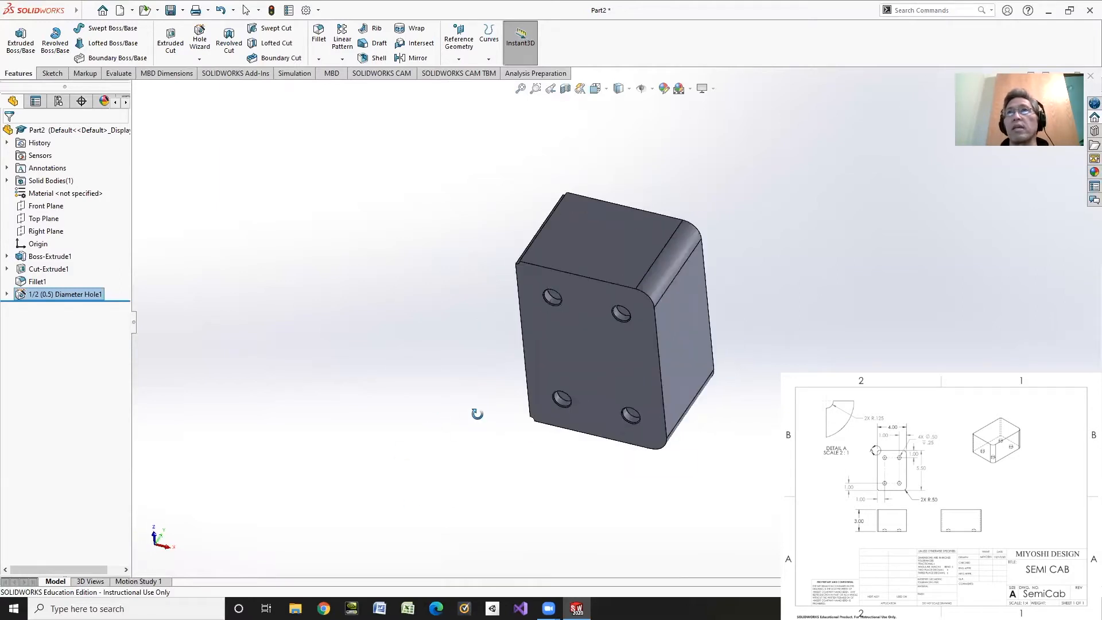
middle_drag(454, 244, 368, 425)
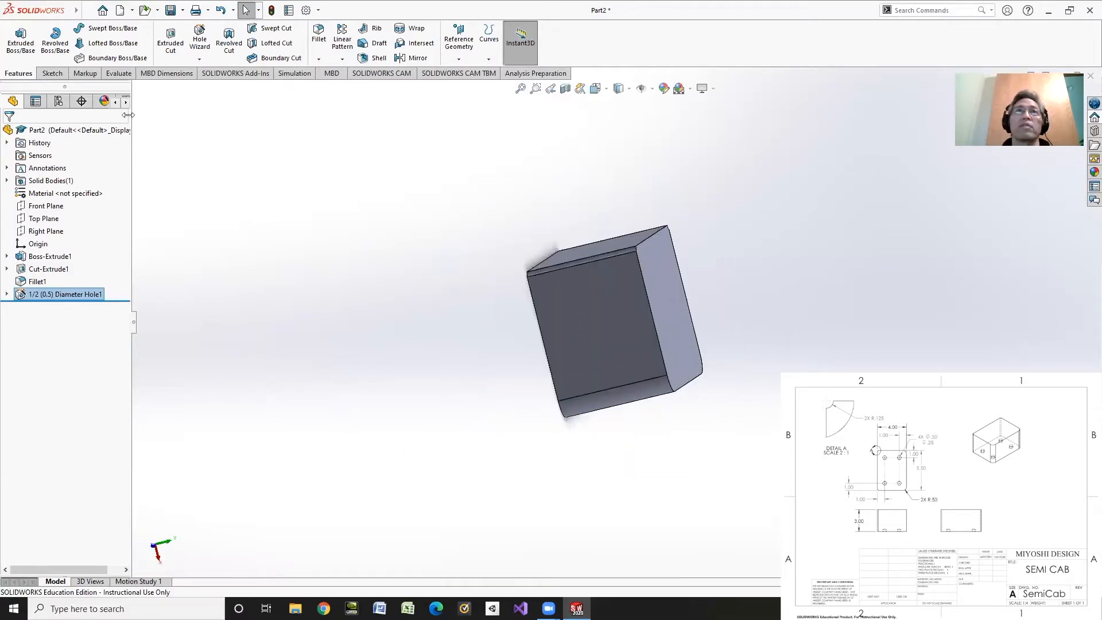
click(170, 12)
text(sEM)
key(BackSpace)
key(BackSpace)
key(BackSpace)
text(SemiCab)
click(631, 355)
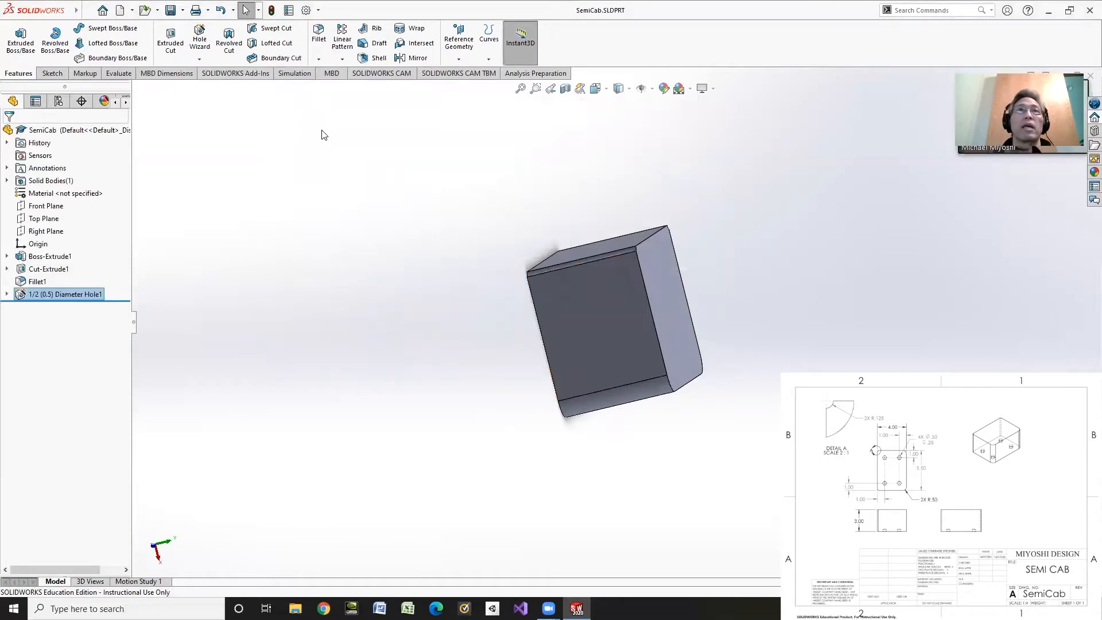
- Make a new drawing from the SemiCab part on an A-size landscape sheet
click(80, 11)
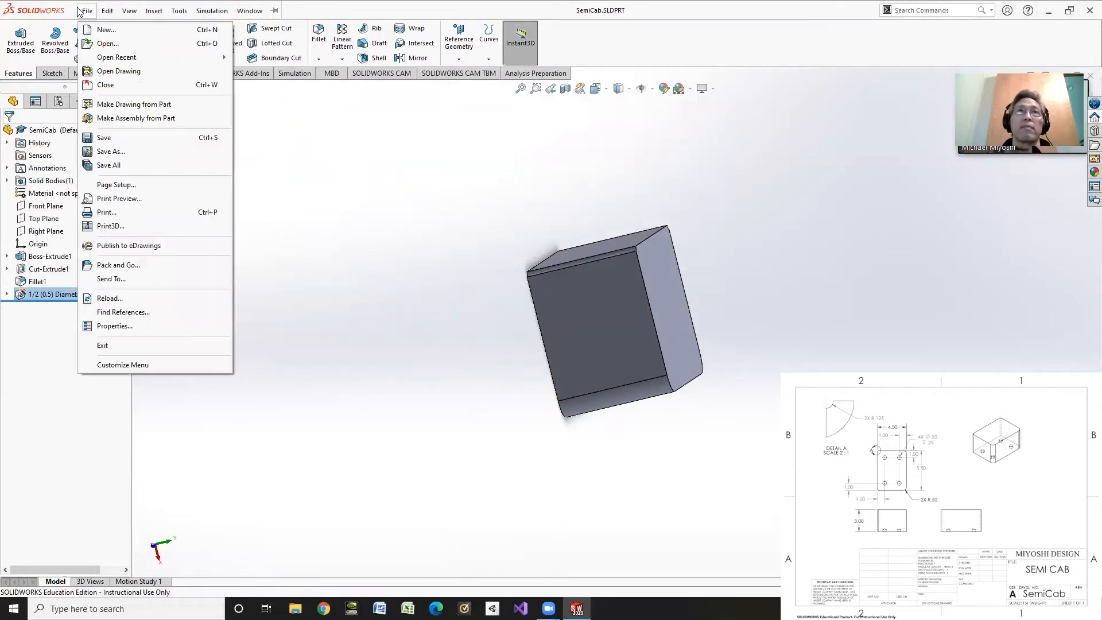
click(104, 109)
click(573, 374)
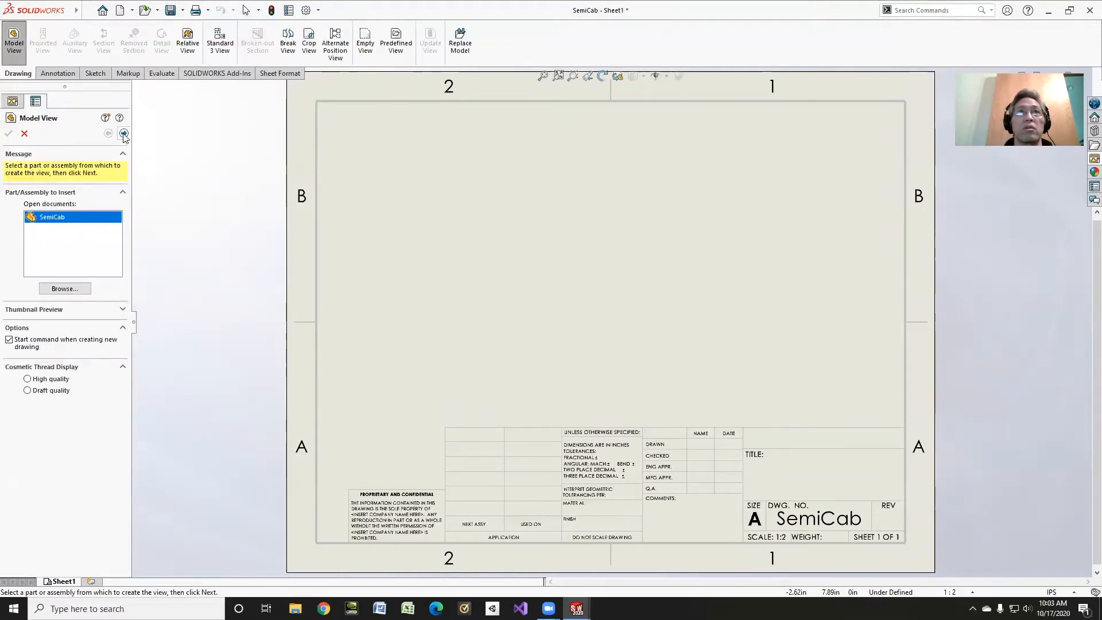
- Insert front, top, right and isometric views of the SemiCab part with hidden lines visible
click(123, 134)
click(27, 270)
click(60, 319)
click(77, 335)
click(77, 318)
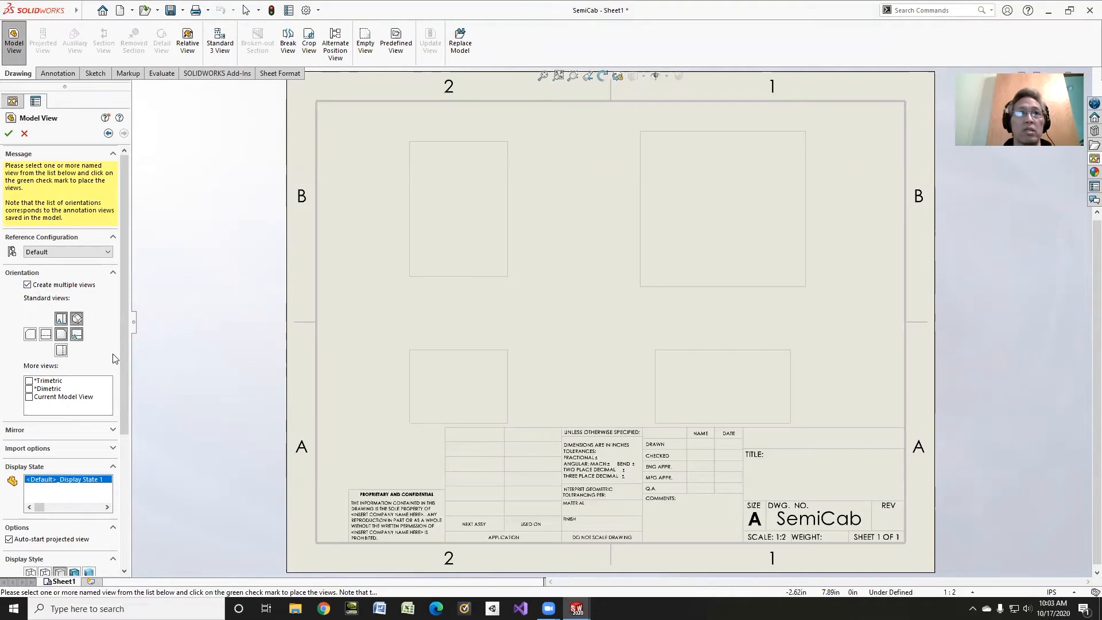
drag(124, 352, 143, 424)
click(48, 458)
drag(127, 354, 127, 279)
click(9, 134)
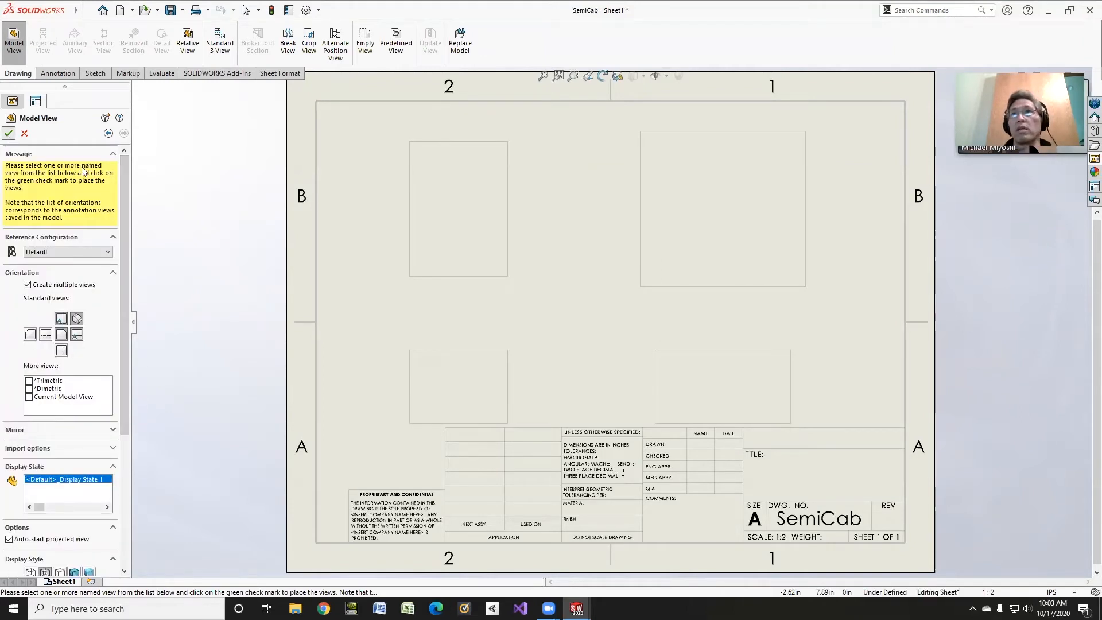
- Move the front view up closer to the top view and set the sheet scale to 1:4
drag(390, 362, 394, 333)
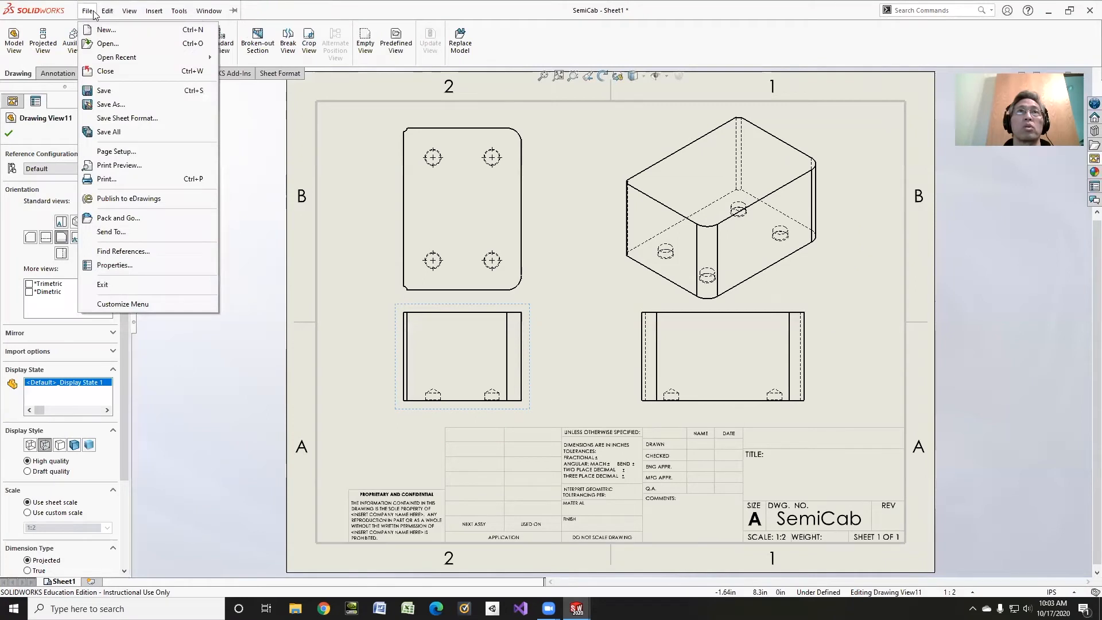
click(8, 136)
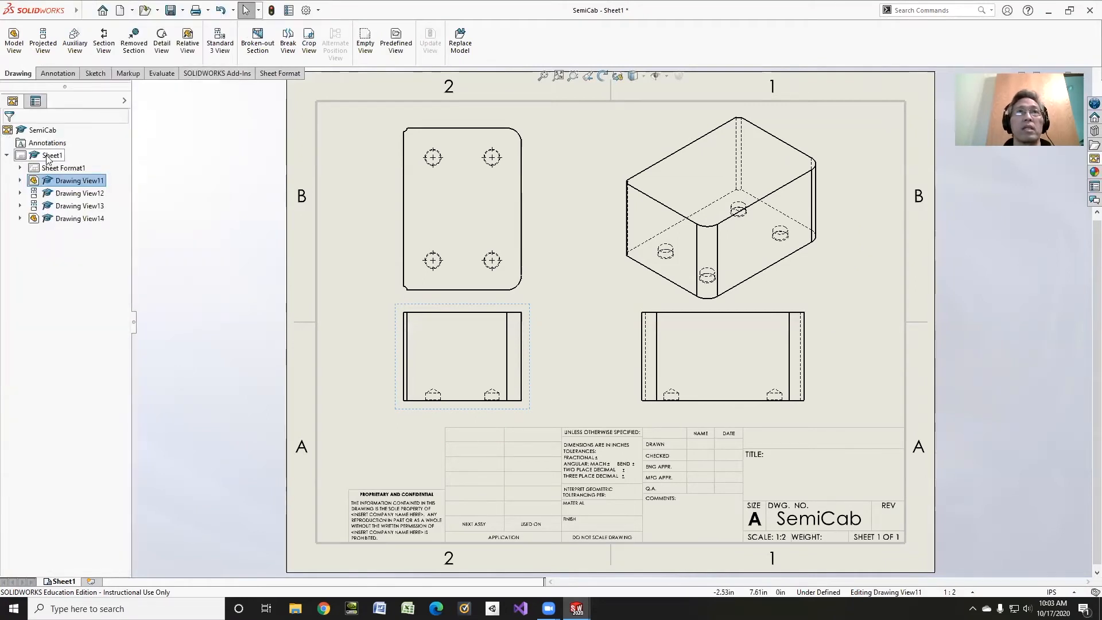
right_click(47, 159)
click(80, 261)
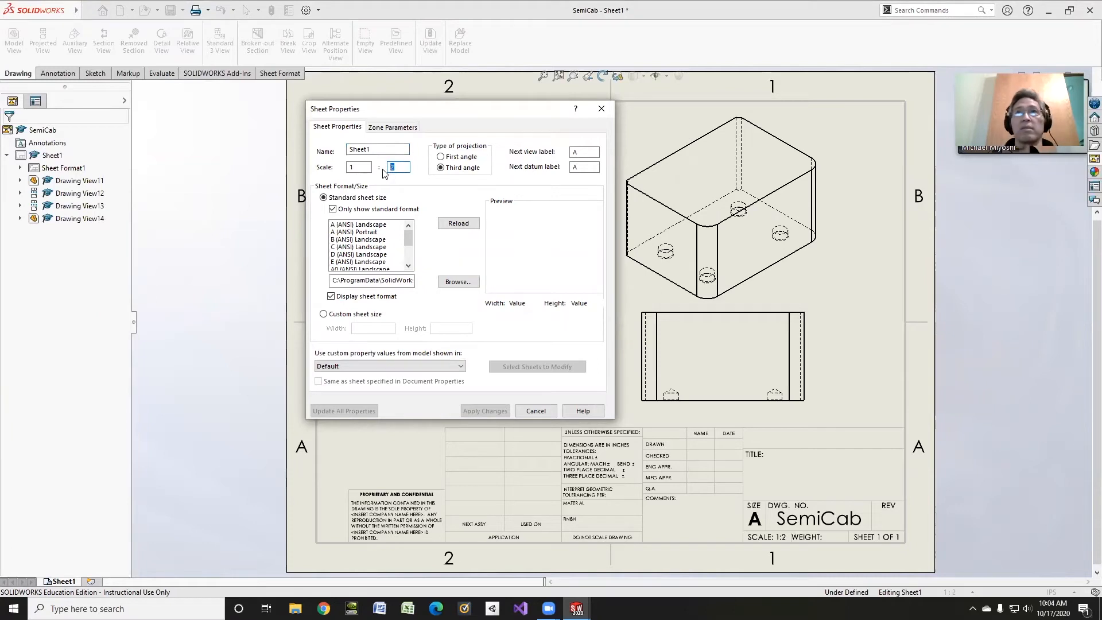
text(4)
key(Return)
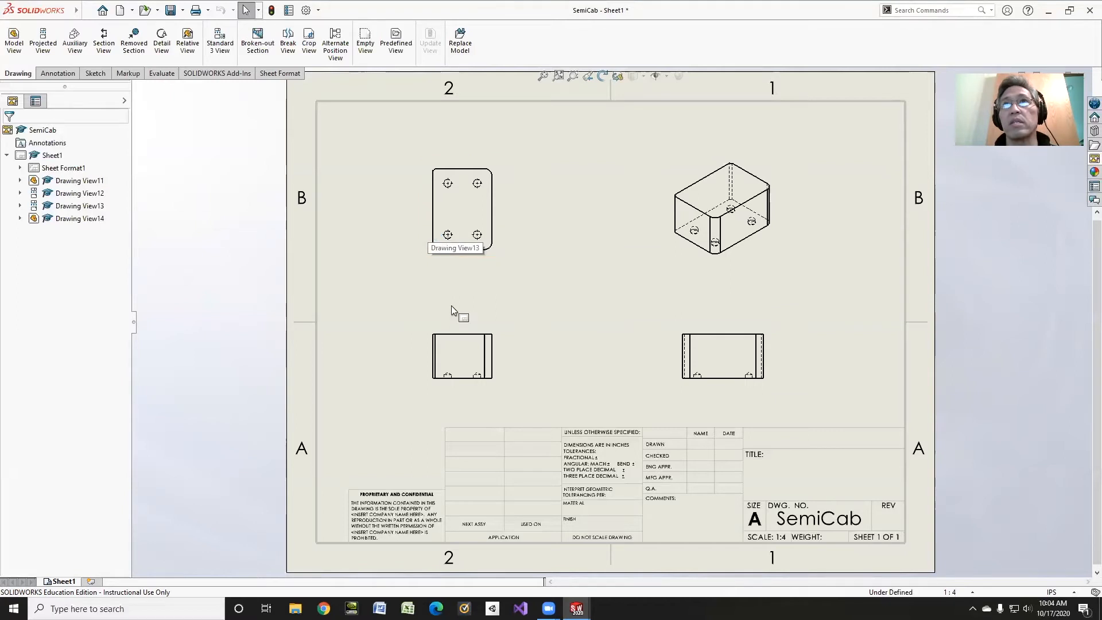
- Move the front view up and to the right on the sheet, bringing its aligned views along
drag(461, 309, 505, 308)
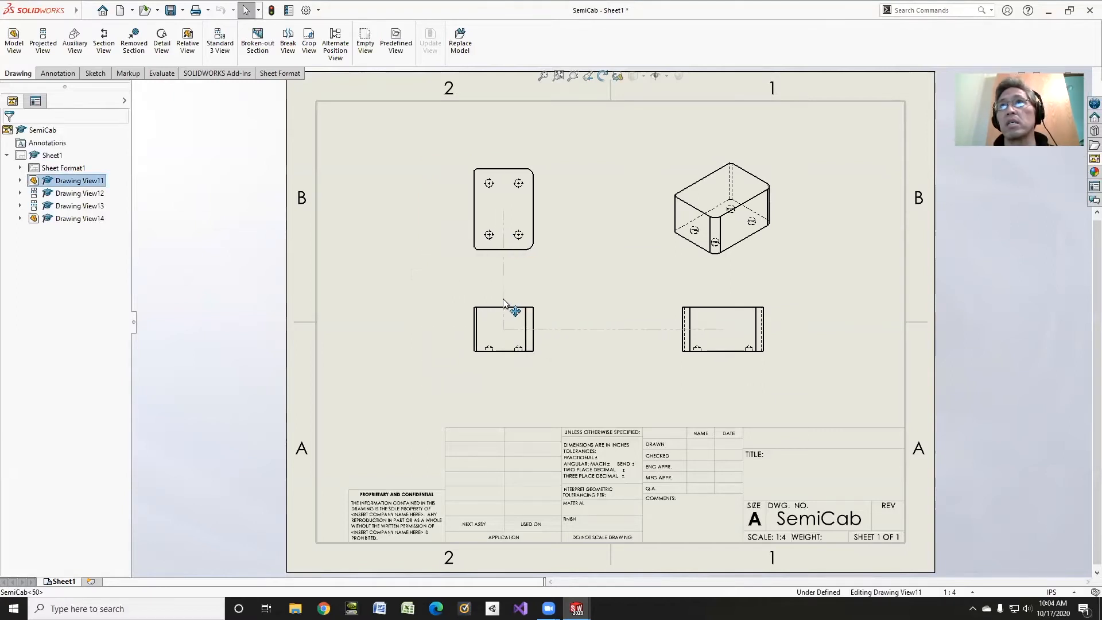
click(430, 299)
- Insert model items from the entire model into all drawing views, using dimensions marked for drawing with duplicates eliminated
middle_drag(420, 291, 285, 293)
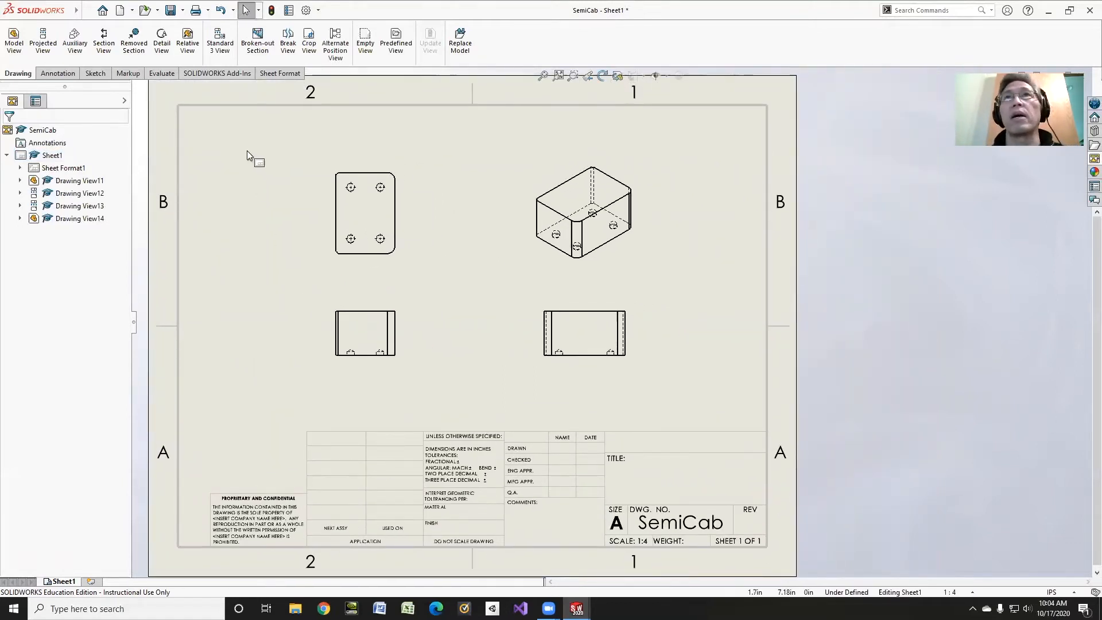
click(58, 73)
click(50, 46)
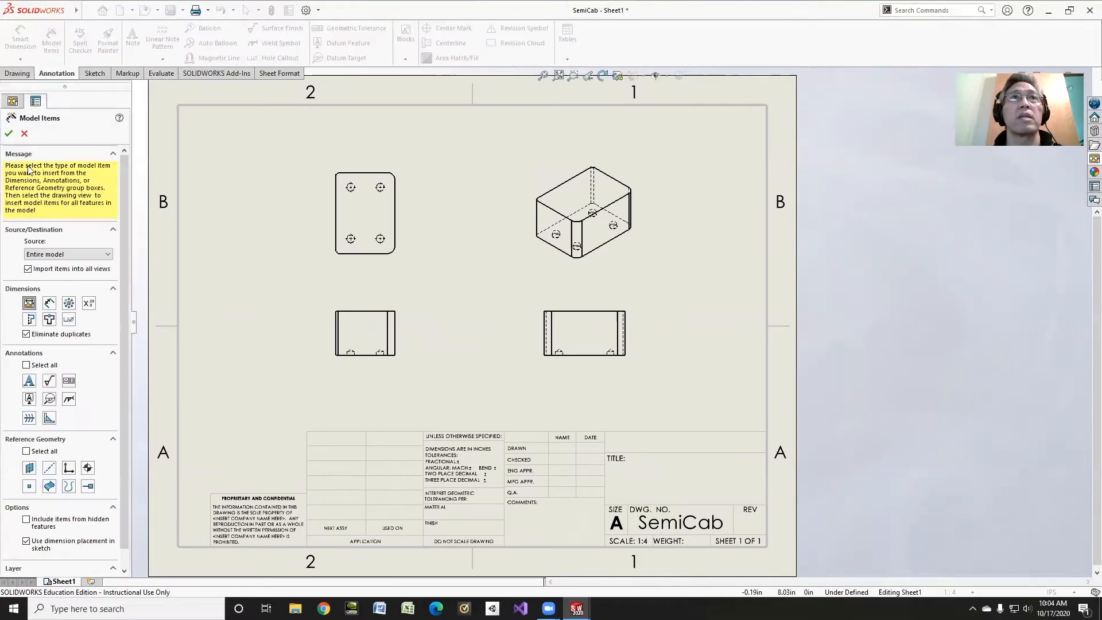
click(9, 134)
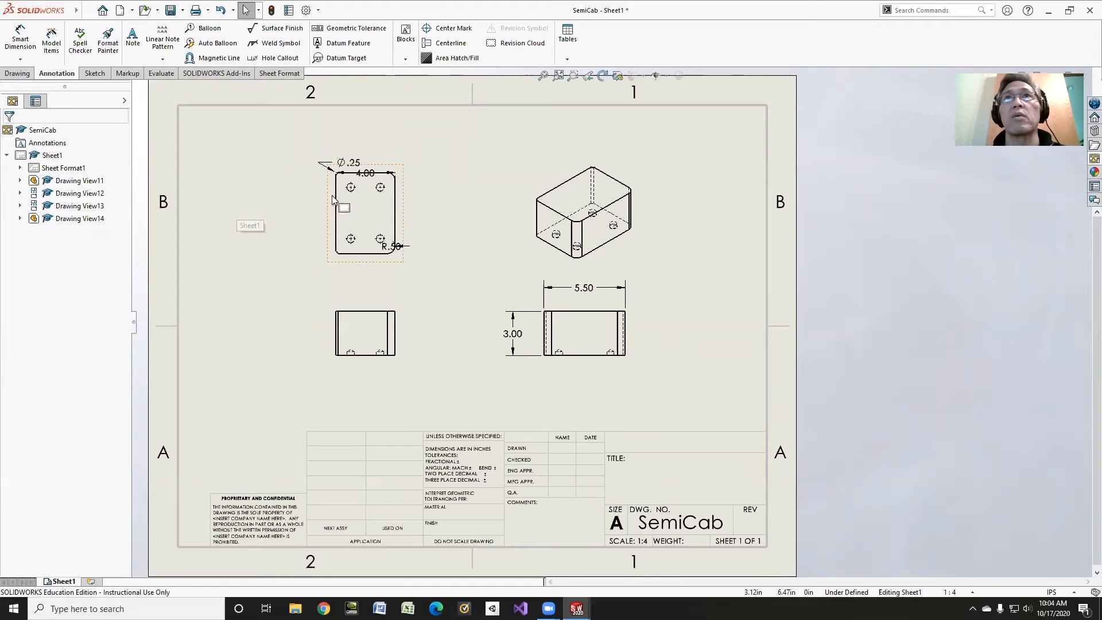
- Move the top view's Ø.25 dimension out beyond its upper-left corner and the 4.00 width dimension above the outline
drag(348, 162, 294, 160)
scroll(409, 222, down, 3)
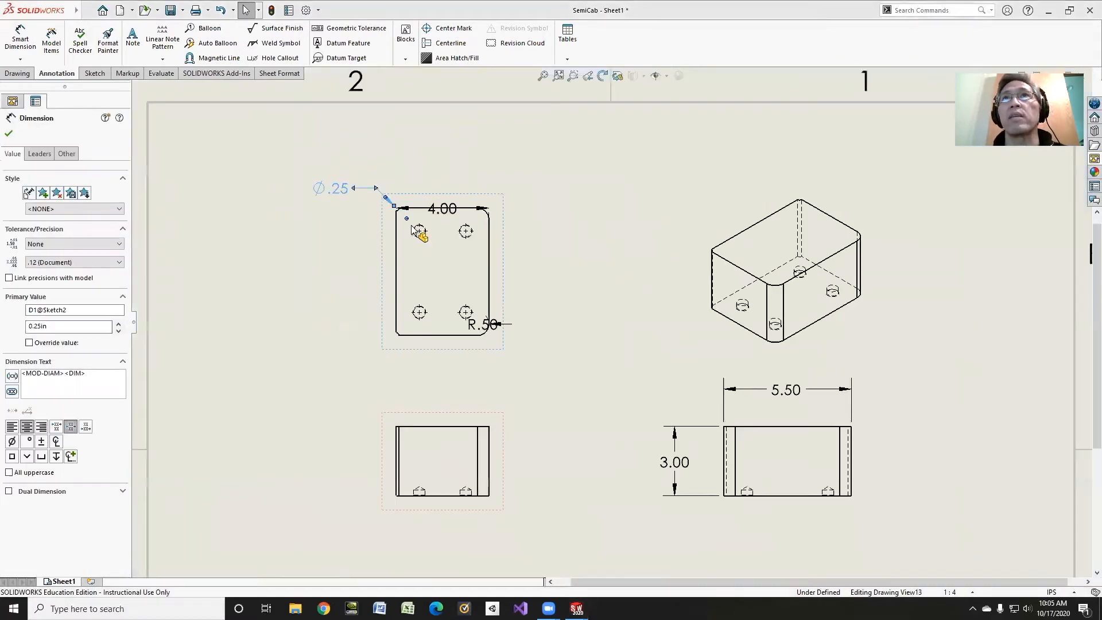
scroll(476, 232, up, 5)
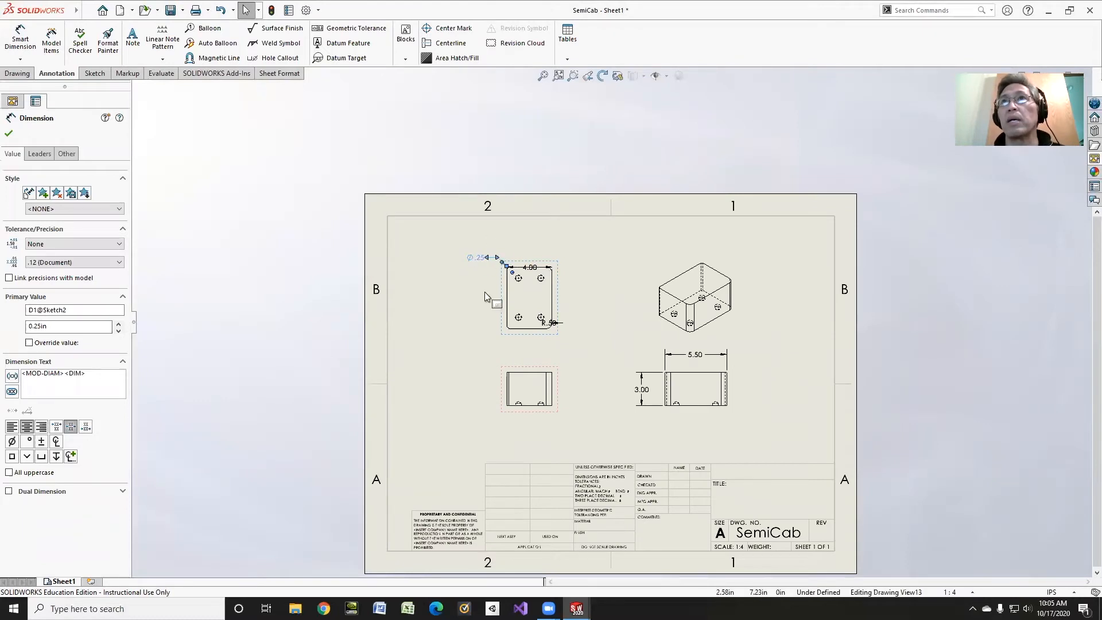
drag(529, 267, 530, 249)
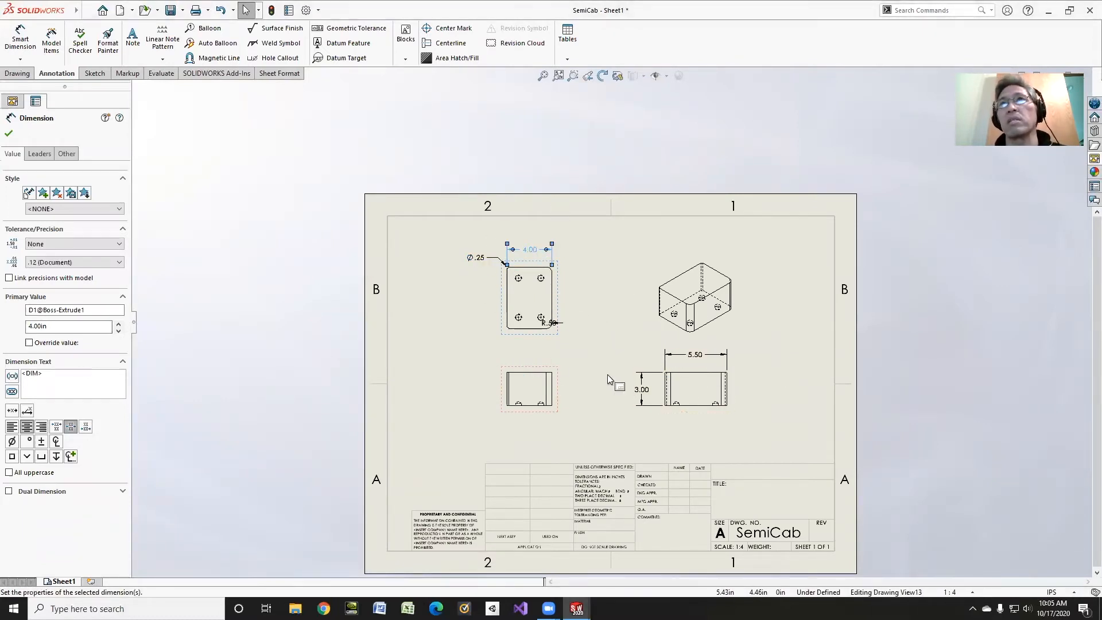
- Delete the right view's 5.50 dimension and dimension the overall height of the top view beside its outline instead
click(683, 359)
key(Delete)
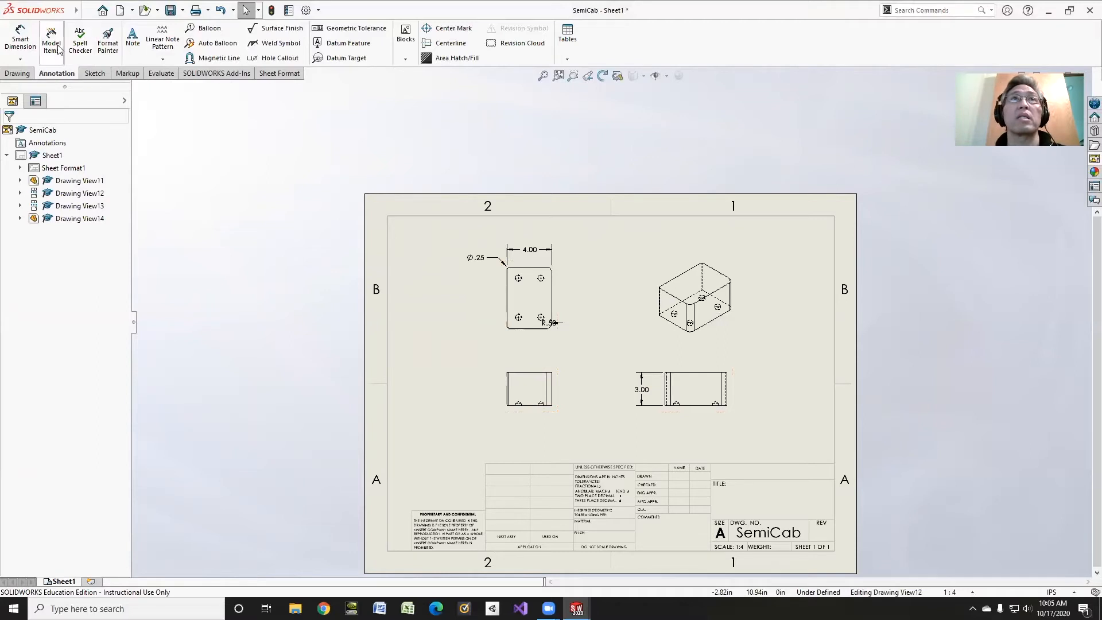
click(20, 39)
click(530, 268)
click(523, 328)
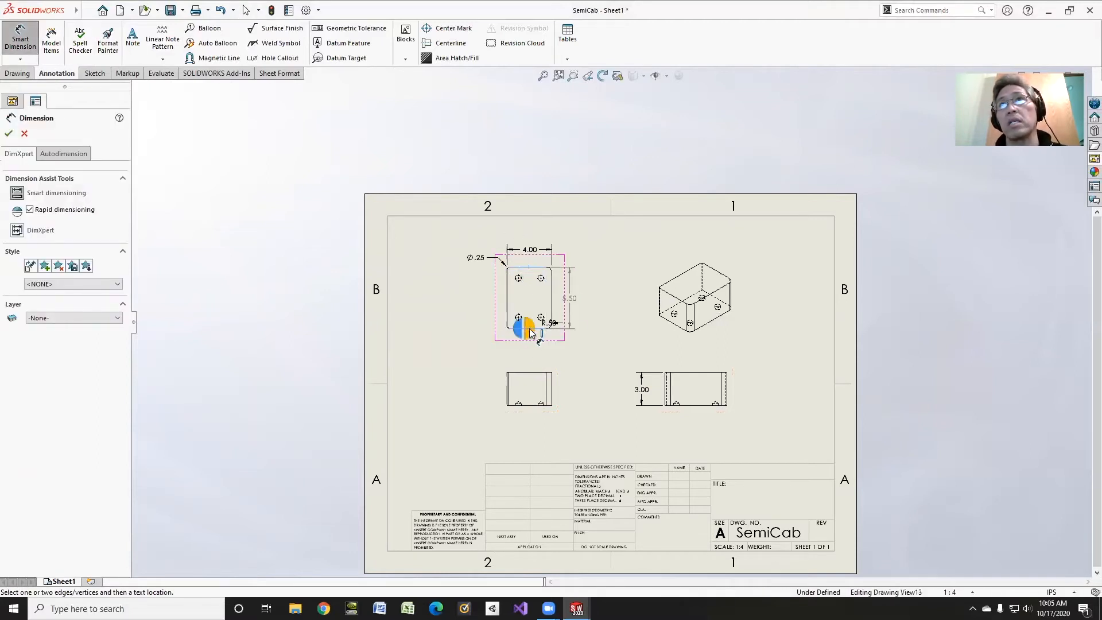
click(576, 297)
key(Escape)
- Move the top view's corner radius dimension out past the lower-right corner and prefix its text with 2X
drag(547, 323, 570, 337)
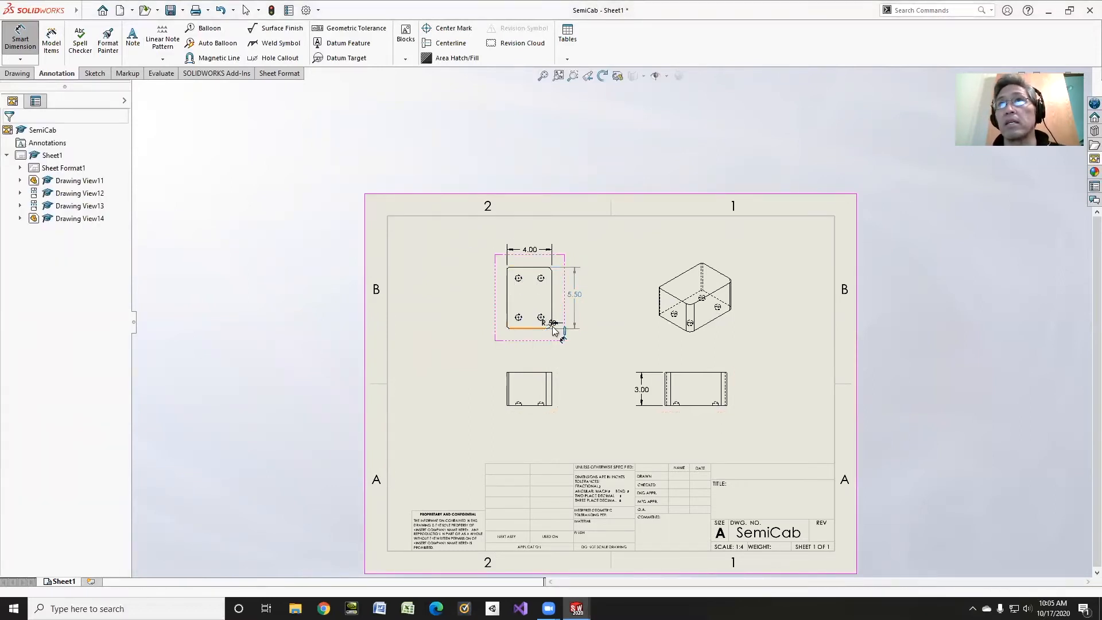
click(591, 346)
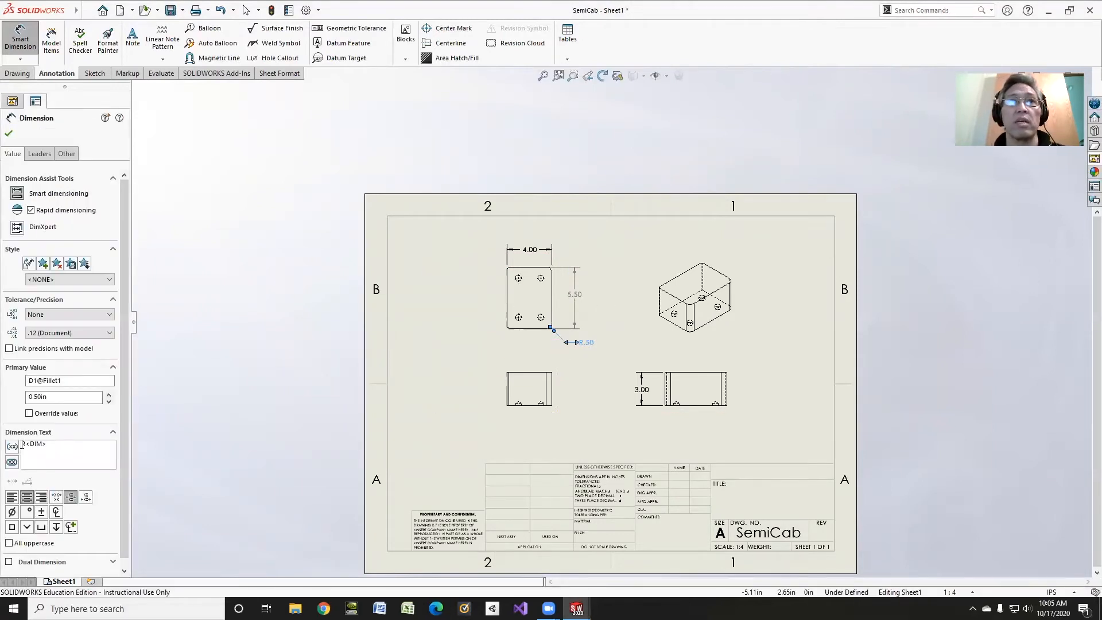
text(2X)
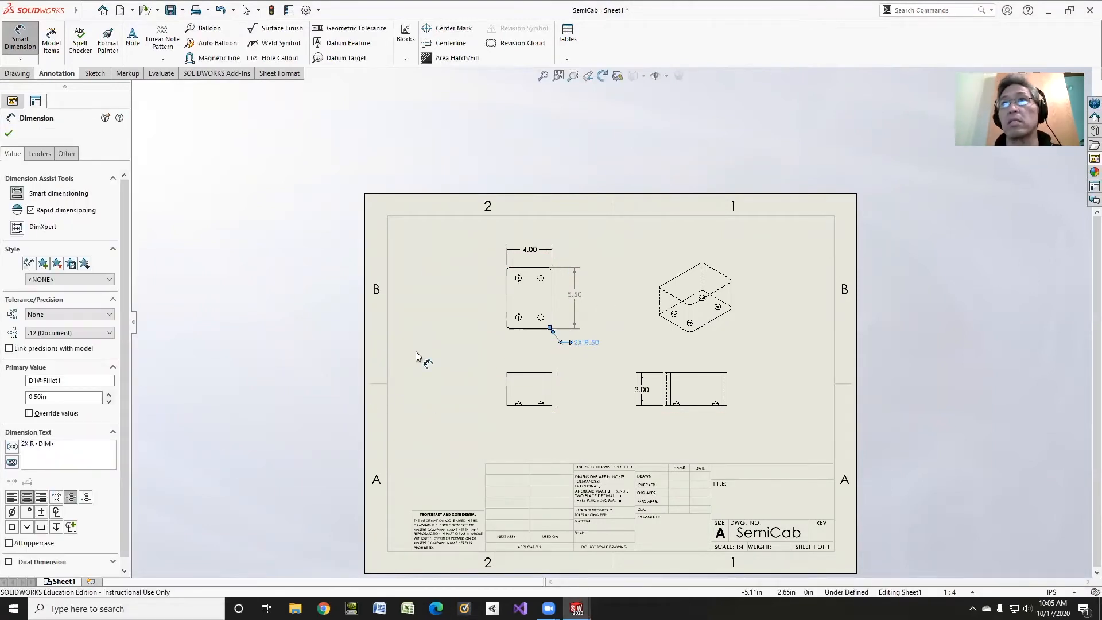
mouse_move(417, 356)
middle_down()
mouse_move(270, 303)
mouse_move(234, 316)
middle_up()
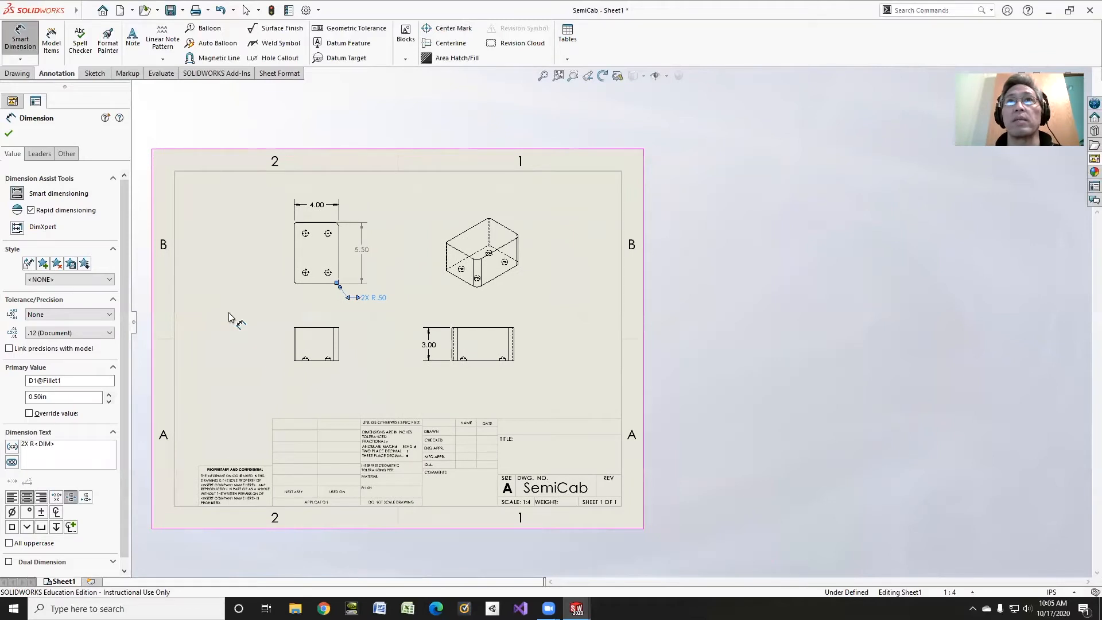
click(428, 347)
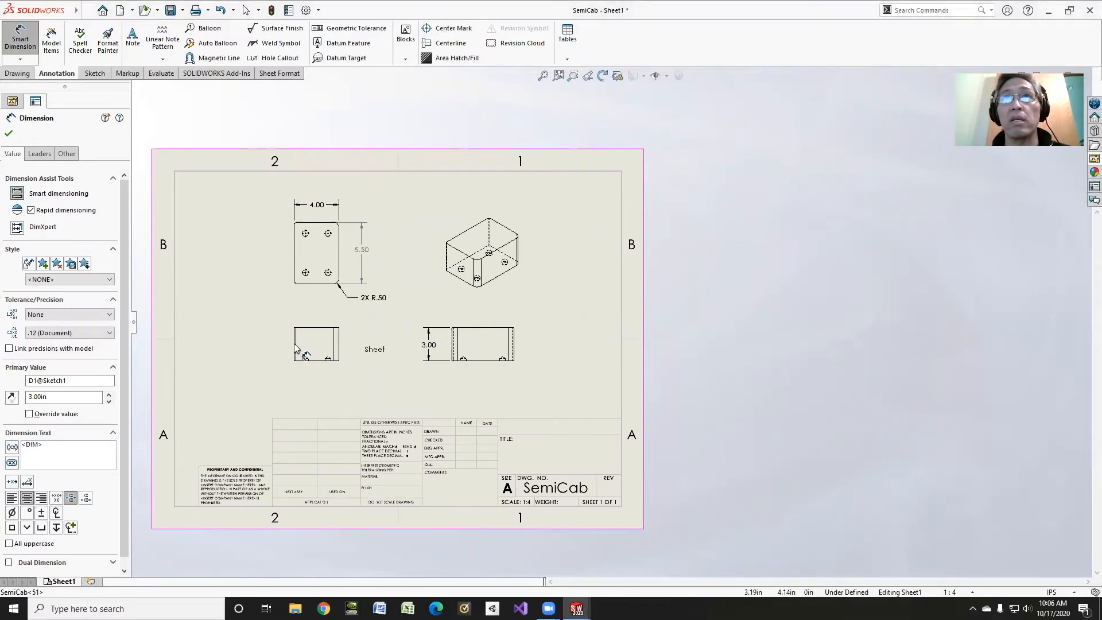
click(426, 338)
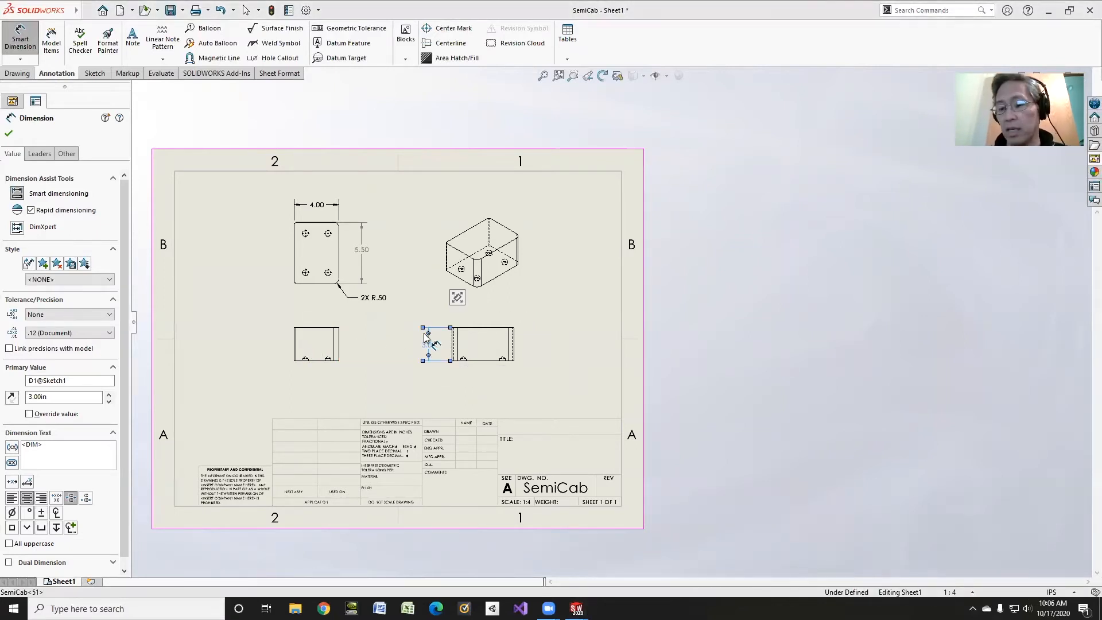
key(Delete)
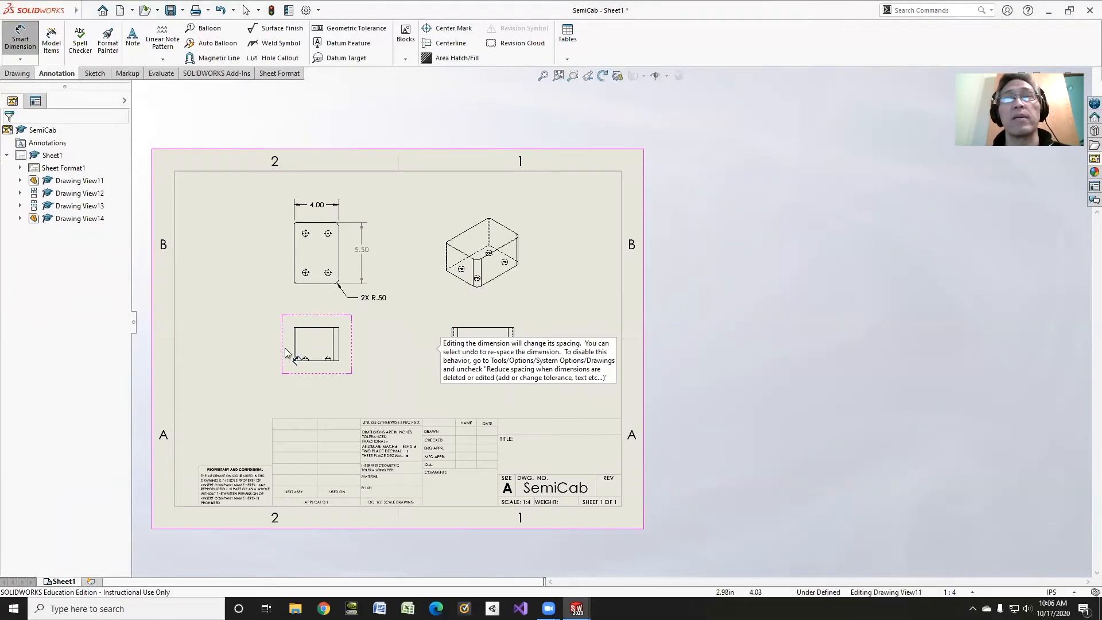
key(ctrl+z)
- Move the 3.00 height dimension from the right view to the left side of the front view
mouse_move(20, 5)
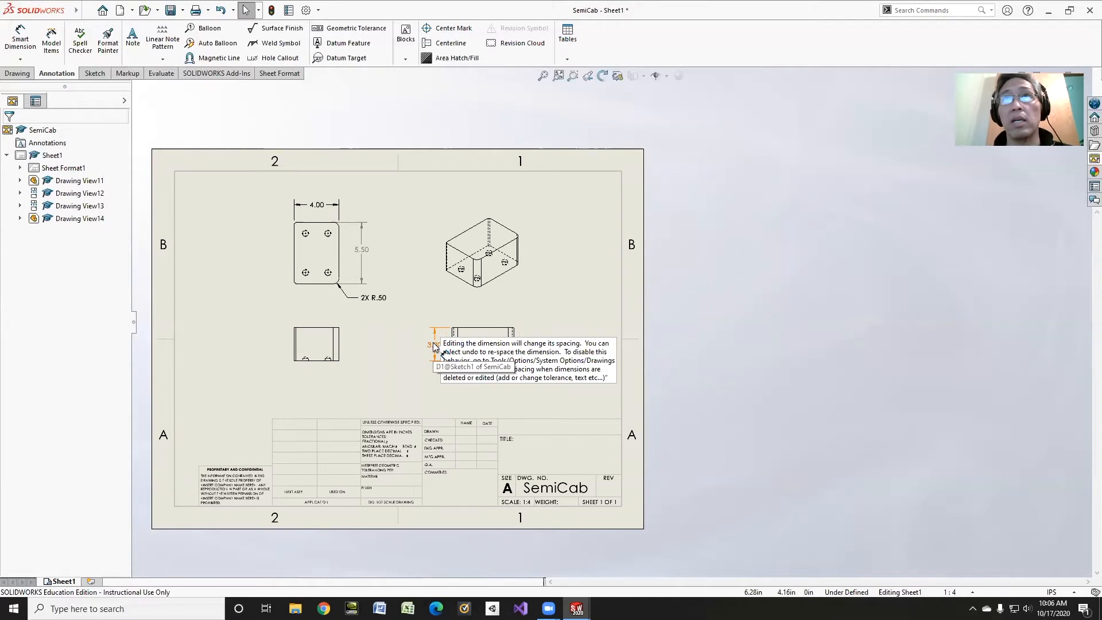
ctrl+drag(329, 349, 269, 348)
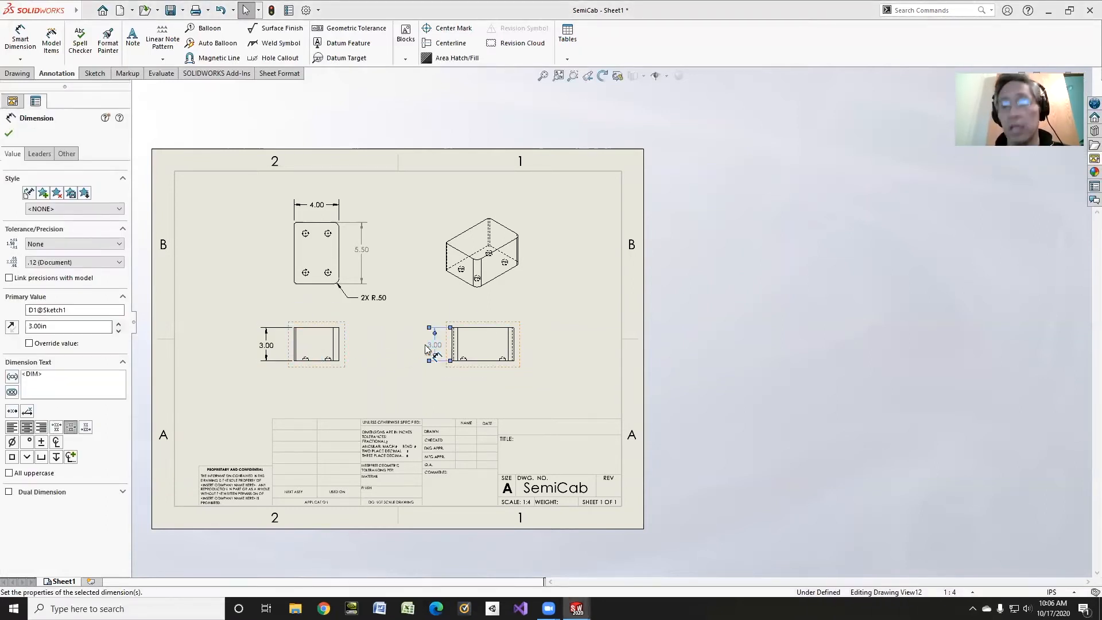
click(334, 377)
scroll(318, 261, up, 1)
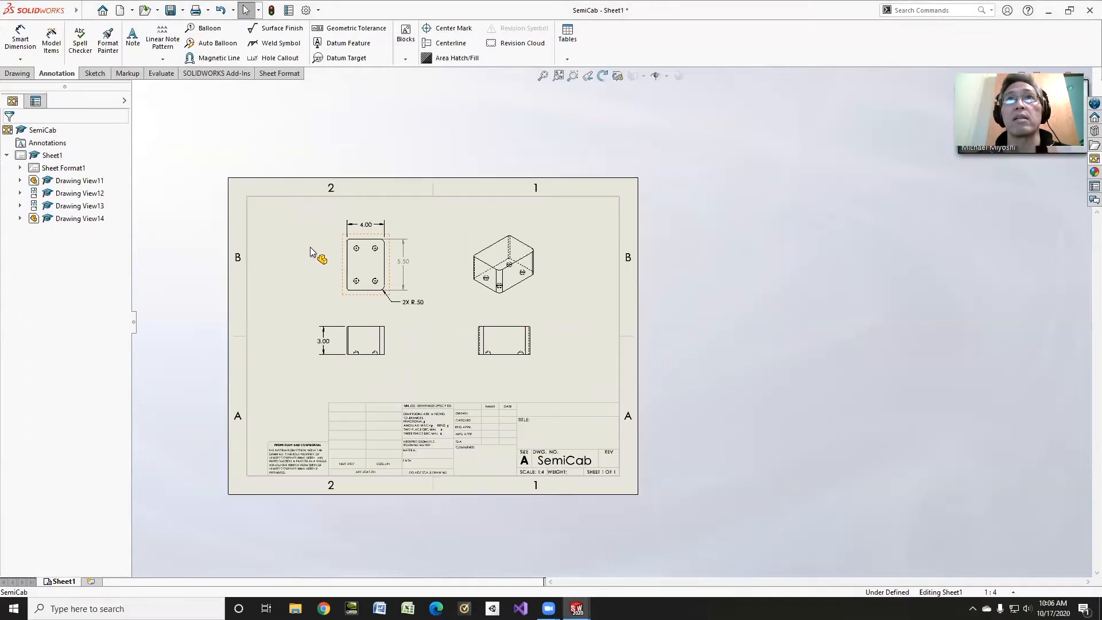
right_click(339, 253)
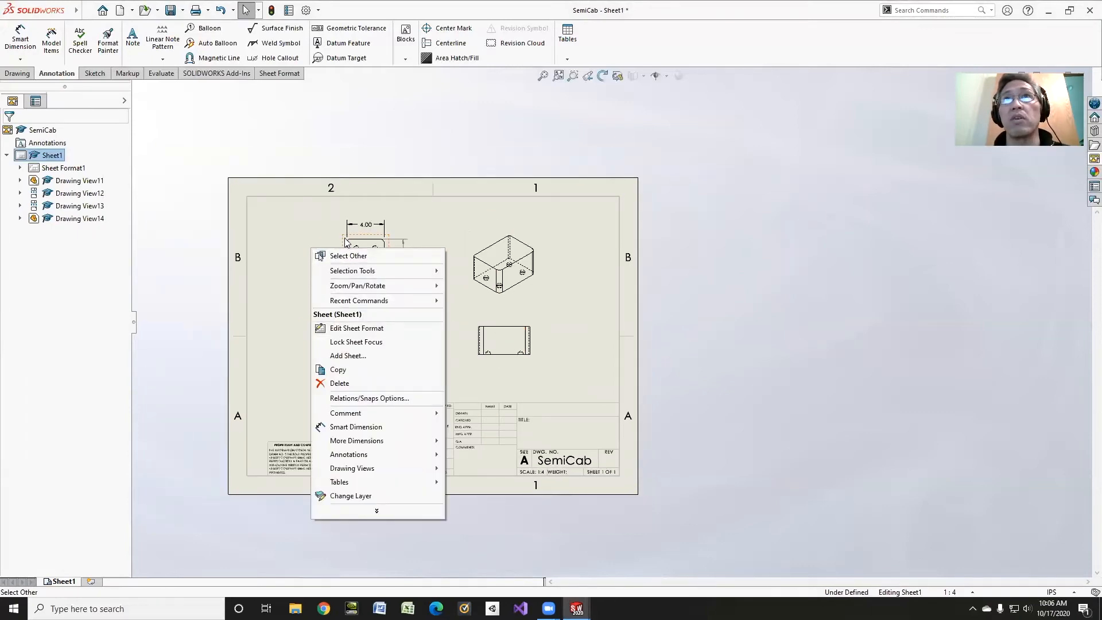
click(320, 224)
scroll(386, 267, up, 1)
scroll(411, 259, down, 3)
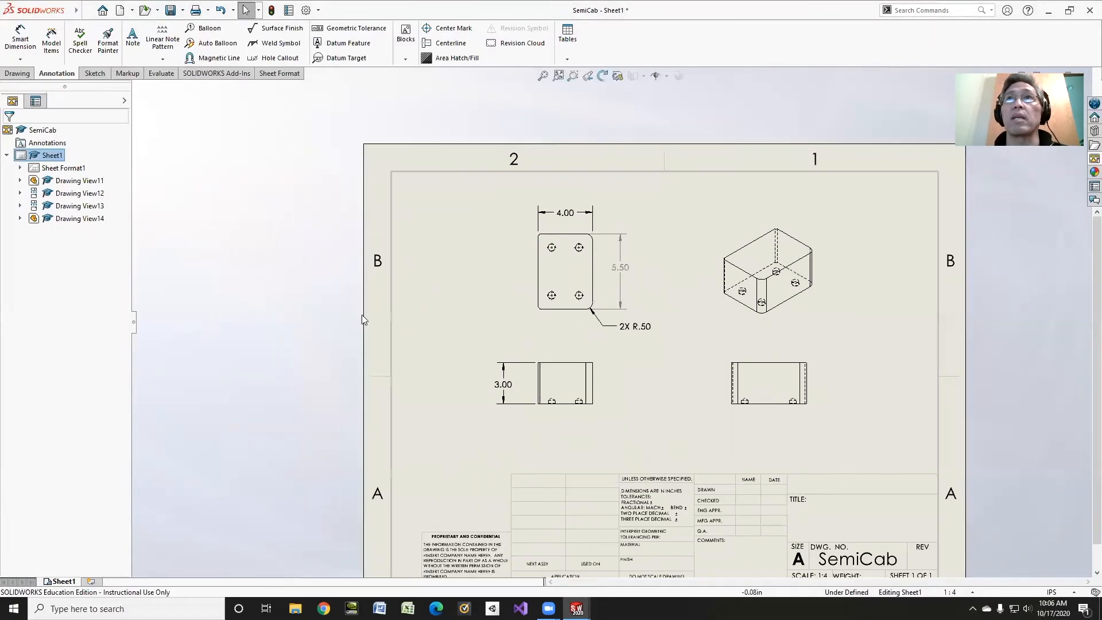
scroll(433, 319, up, 3)
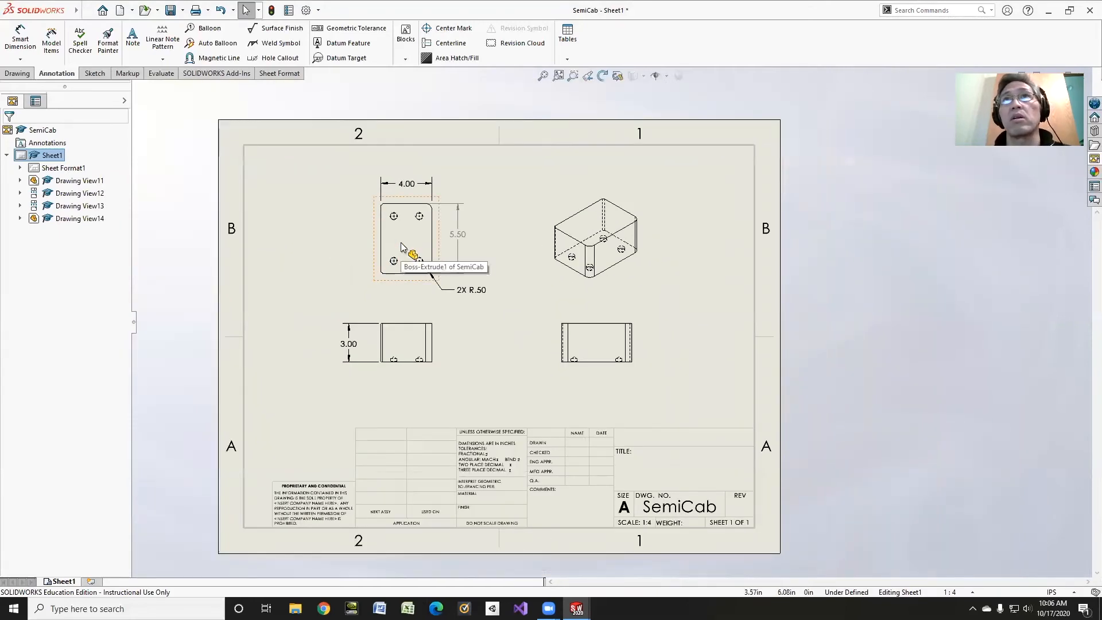
- Set the top, front and right views to Tangent Edges Removed
right_click(402, 247)
mouse_move(465, 400)
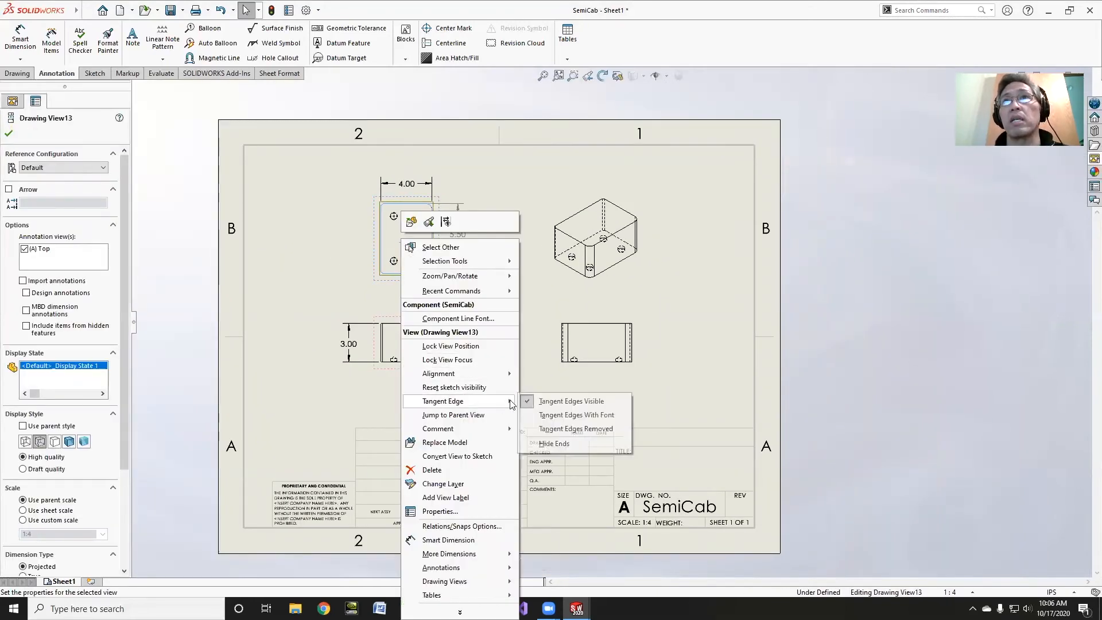
click(534, 430)
right_click(404, 345)
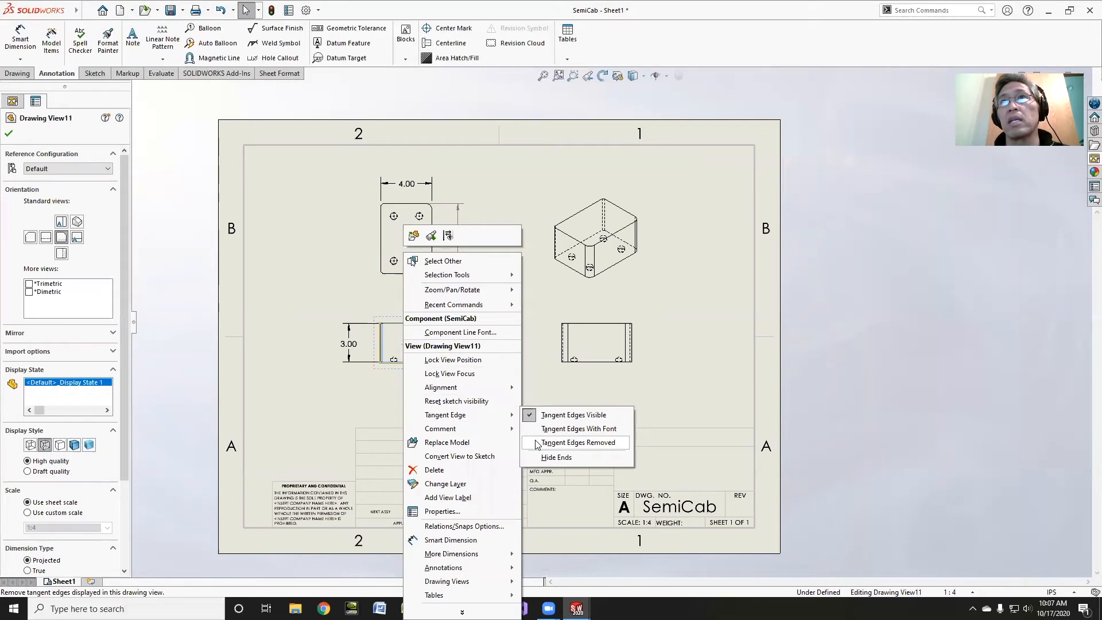
click(537, 443)
right_click(597, 345)
mouse_move(653, 404)
click(741, 429)
- Move the front, top and right views lower on the sheet, bringing the right view closer to the front view
mouse_move(540, 316)
mouse_down()
mouse_move(477, 315)
mouse_move(430, 343)
mouse_move(432, 355)
mouse_up()
drag(433, 283, 433, 336)
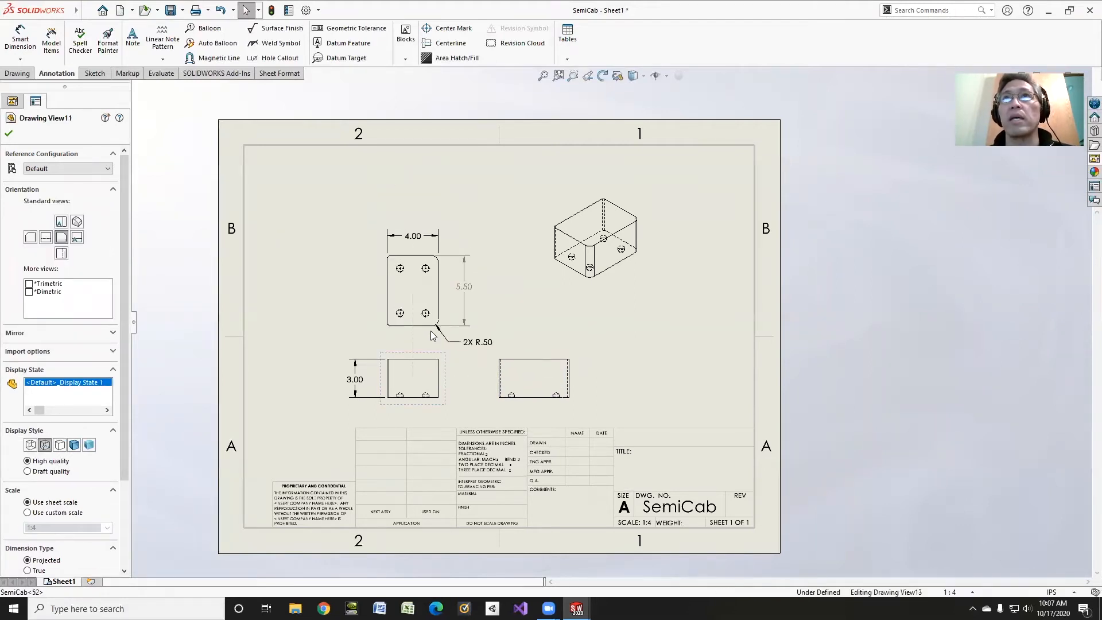
- Create a detail view of the top view's upper-left corner with a circle of about 0.62 radius, placed up and left of that view
click(18, 74)
click(162, 41)
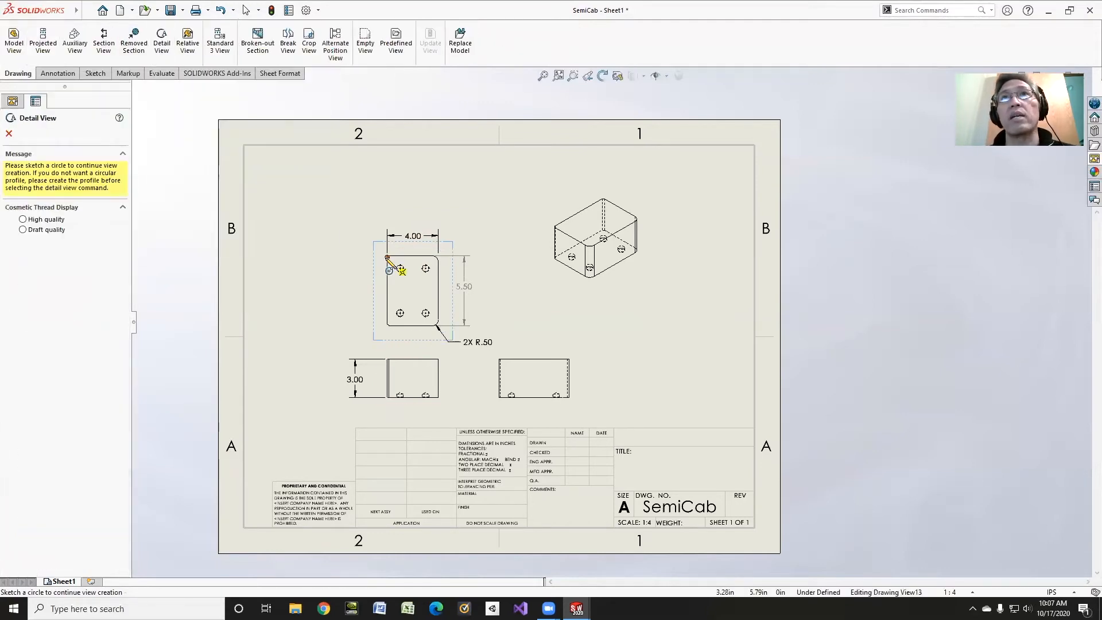
scroll(388, 258, down, 4)
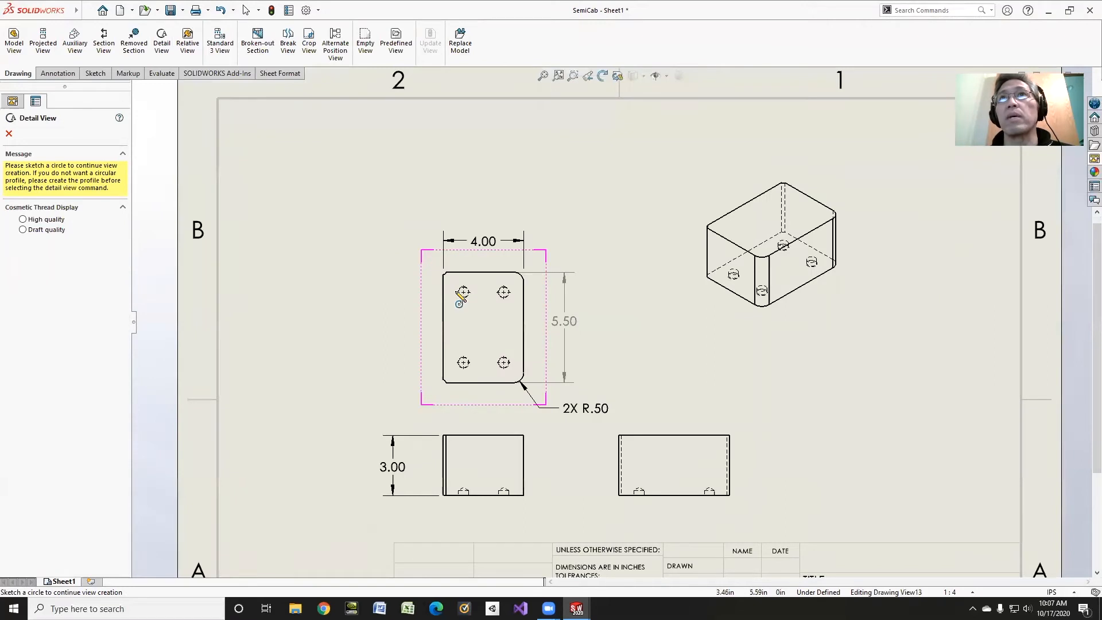
click(472, 275)
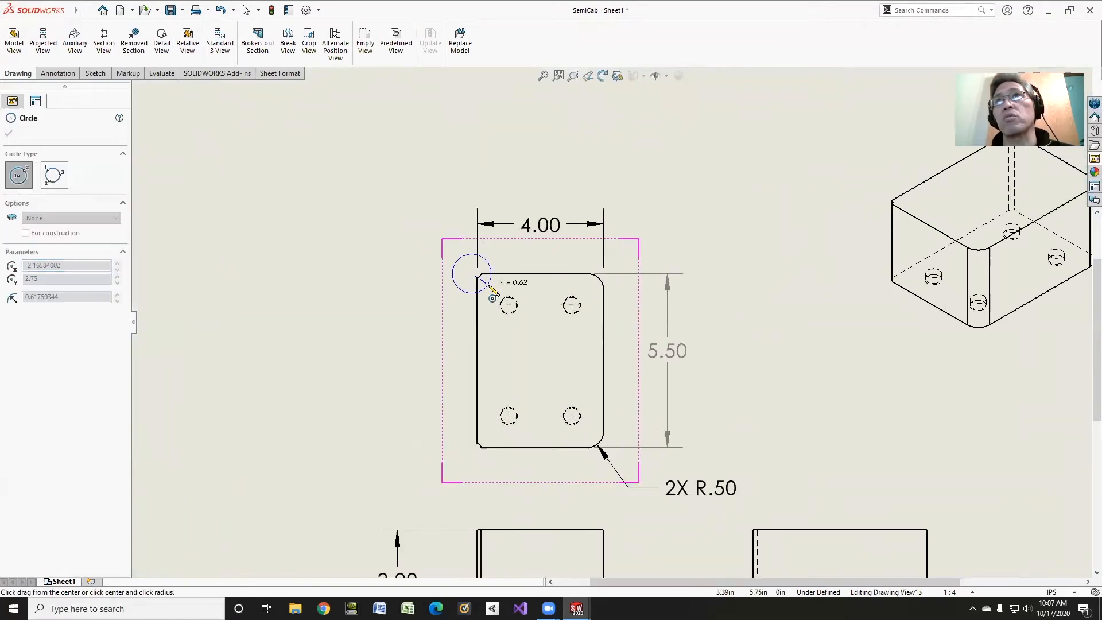
click(492, 284)
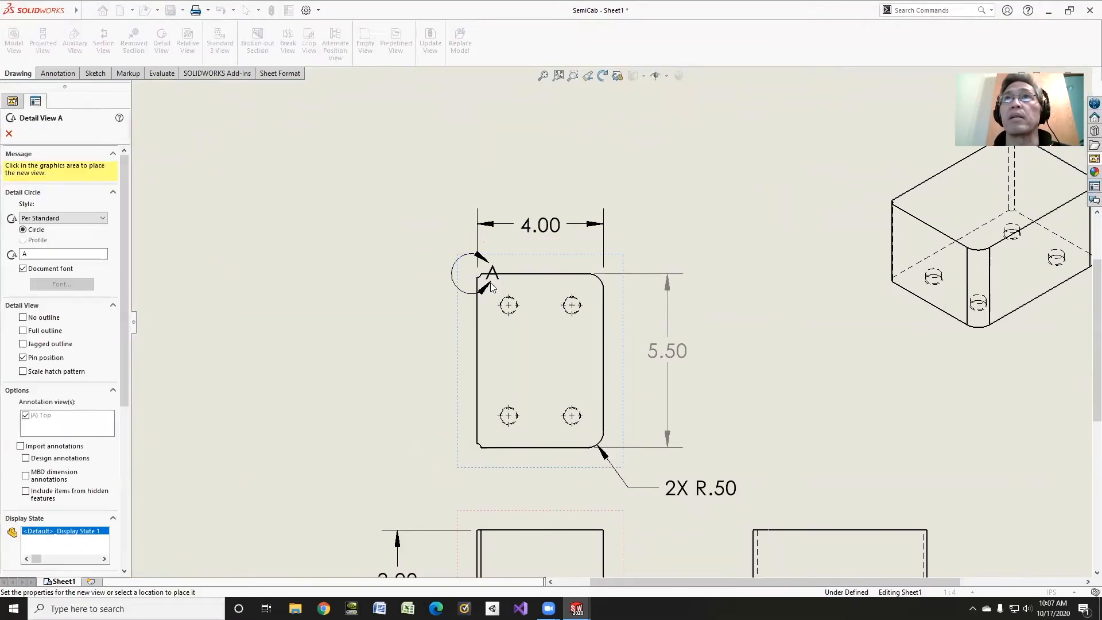
click(312, 194)
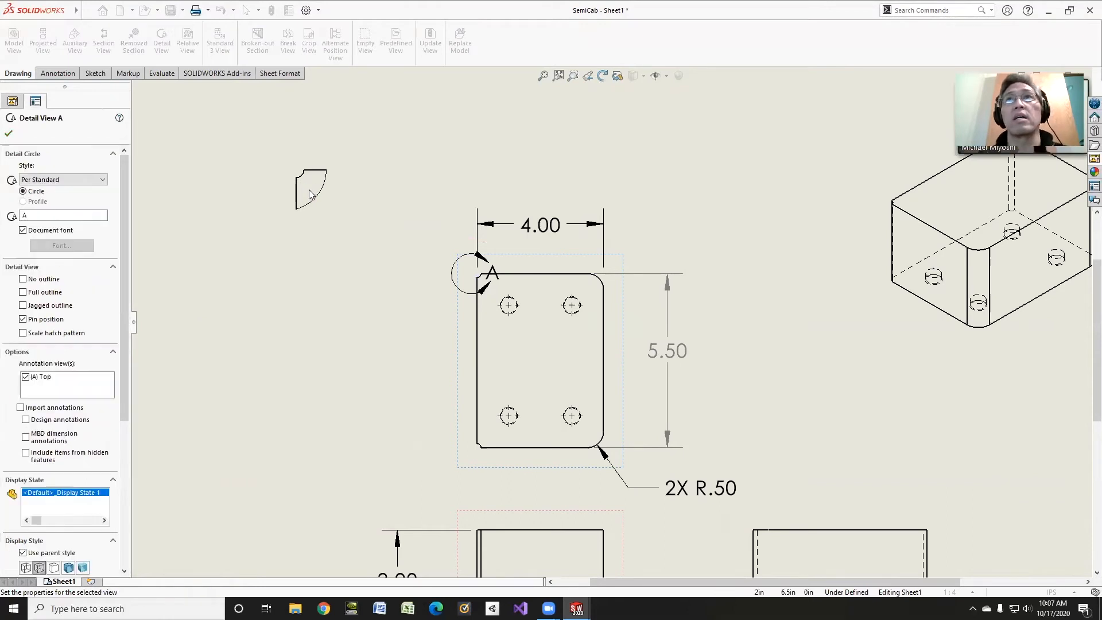
- Set the detail view's custom scale to 2:1 after trying other scales such as 1:8
drag(124, 338, 126, 474)
click(102, 413)
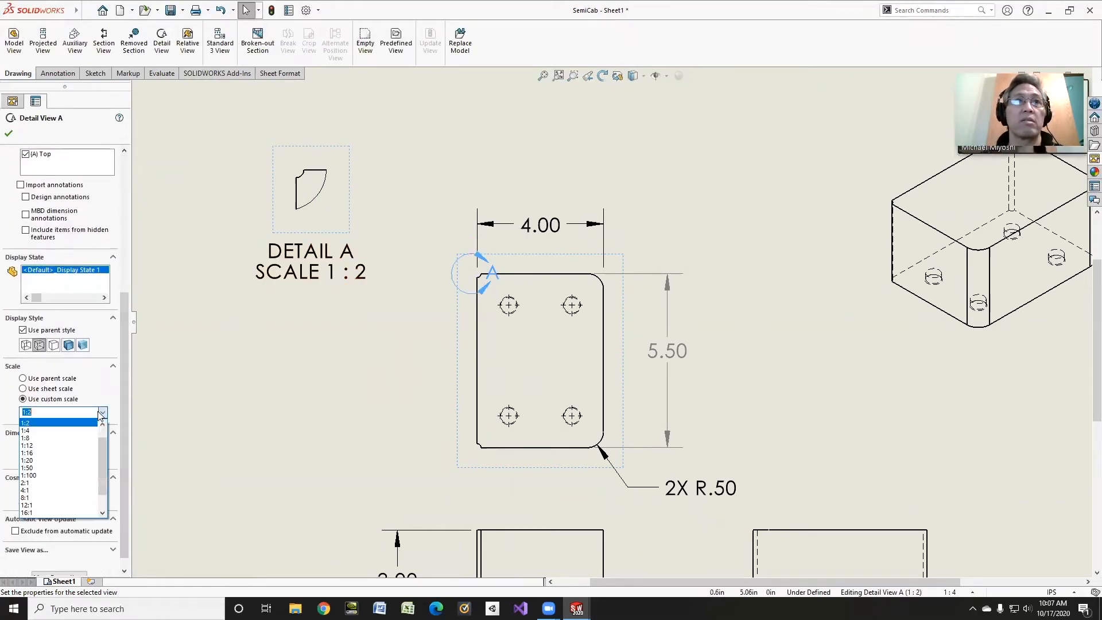
click(38, 438)
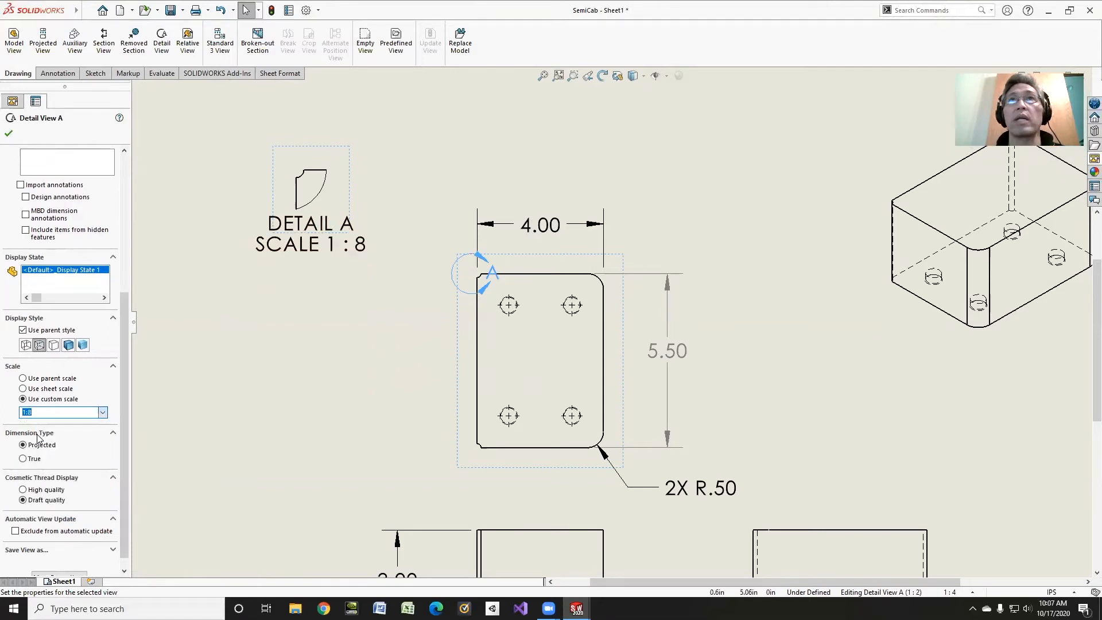
click(101, 413)
click(28, 486)
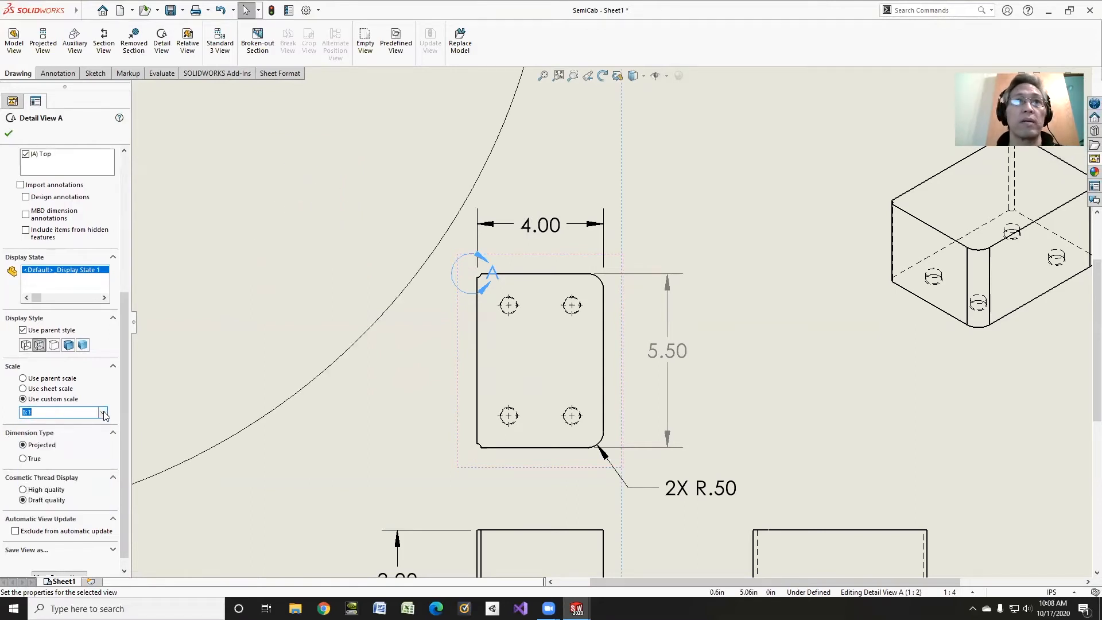
click(103, 413)
click(35, 463)
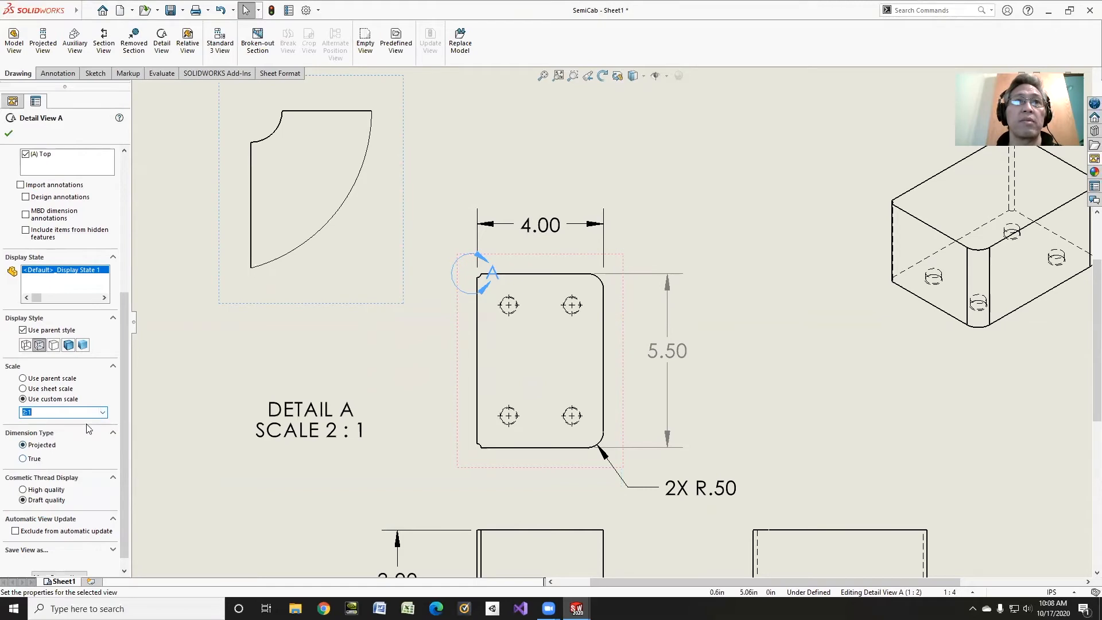
- Try a 4:1 custom scale on the detail view and set it back to 2:1
click(102, 413)
click(32, 475)
key(f)
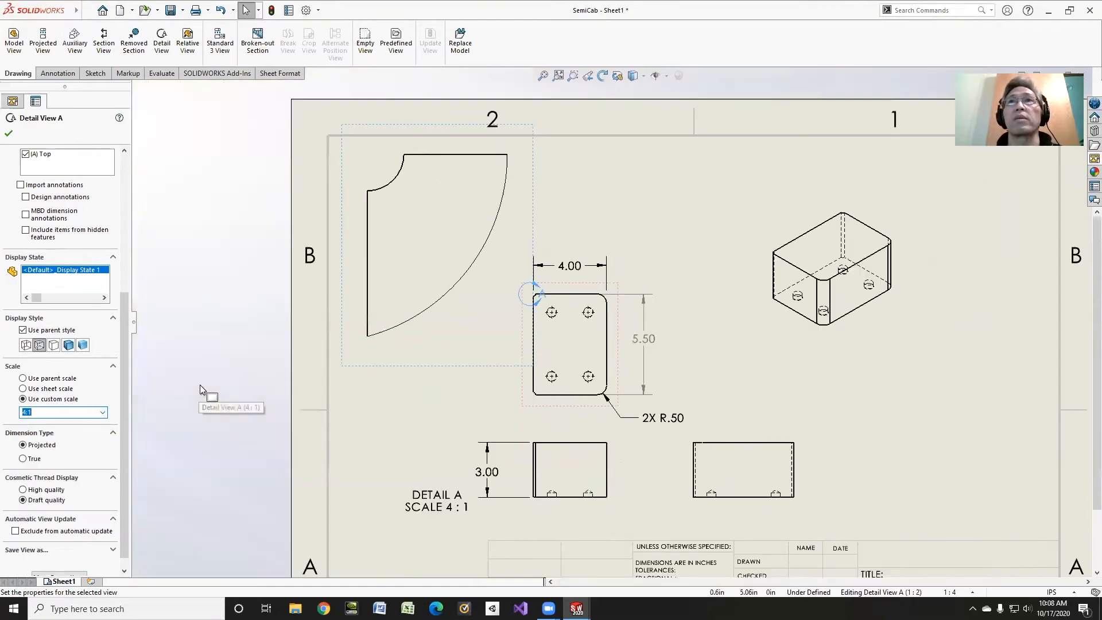
click(102, 412)
click(35, 463)
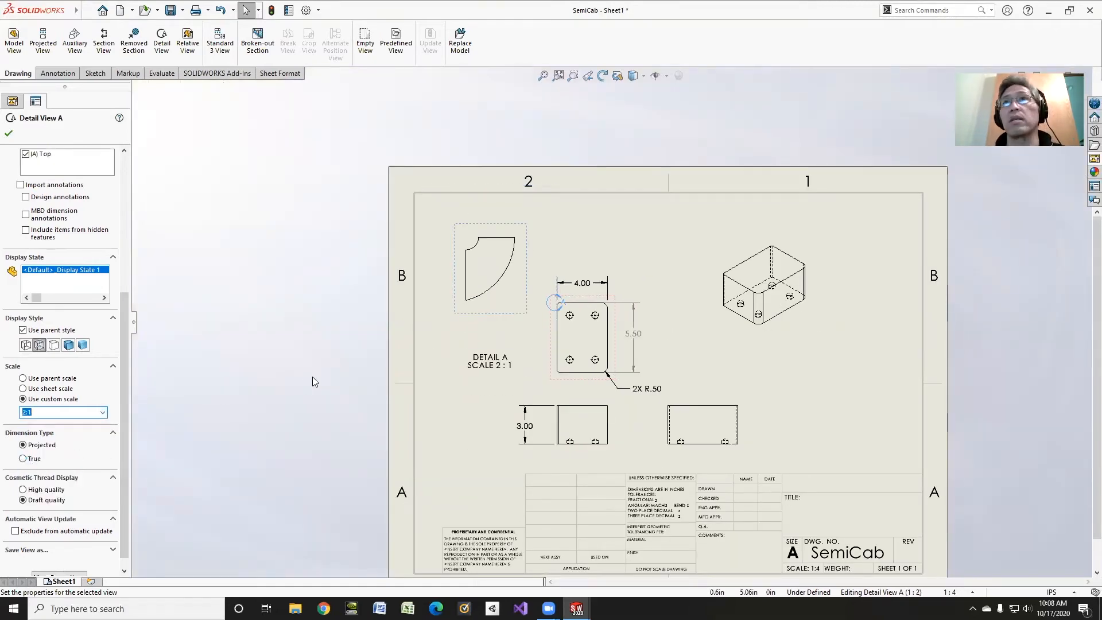
- Dimension the radius of the concave corner notch in Detail A, placing the text outside the detail's lower right
click(57, 73)
click(20, 37)
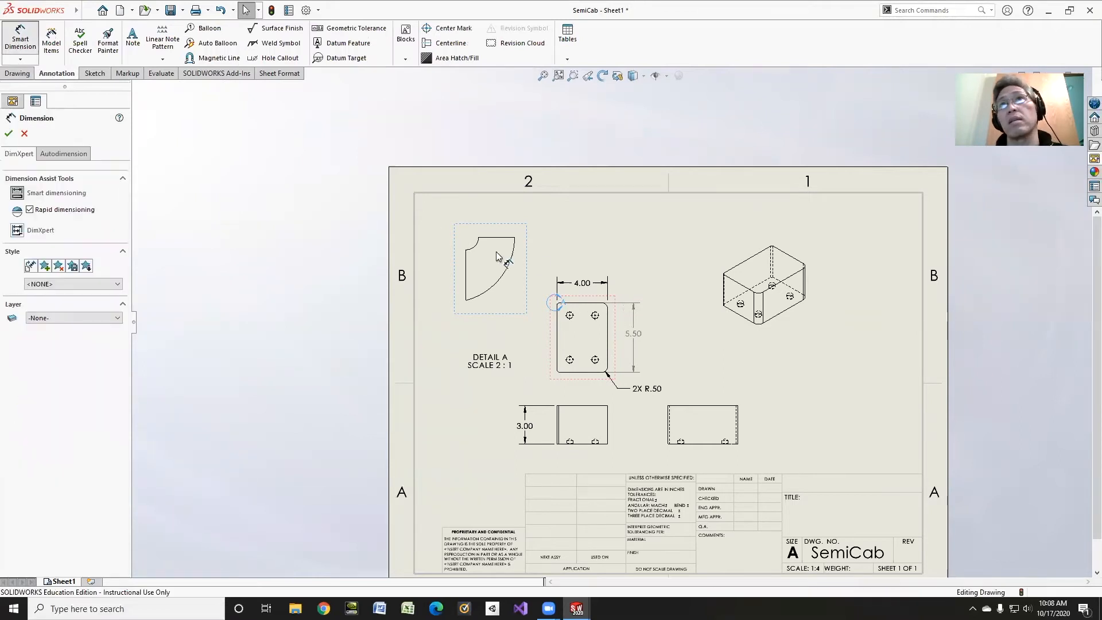
click(477, 248)
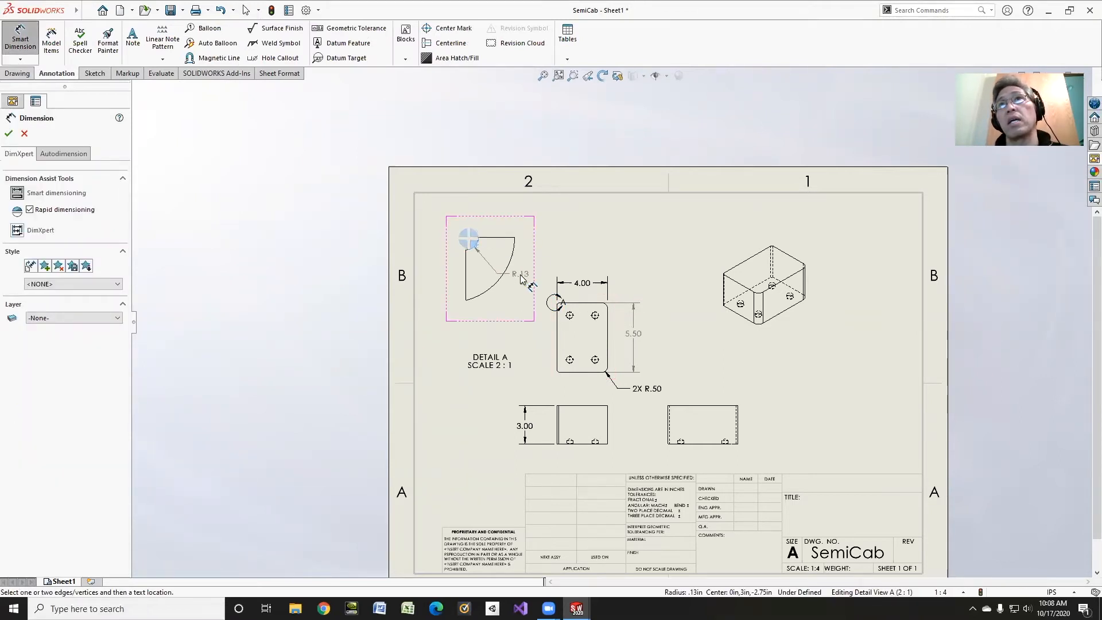
click(508, 290)
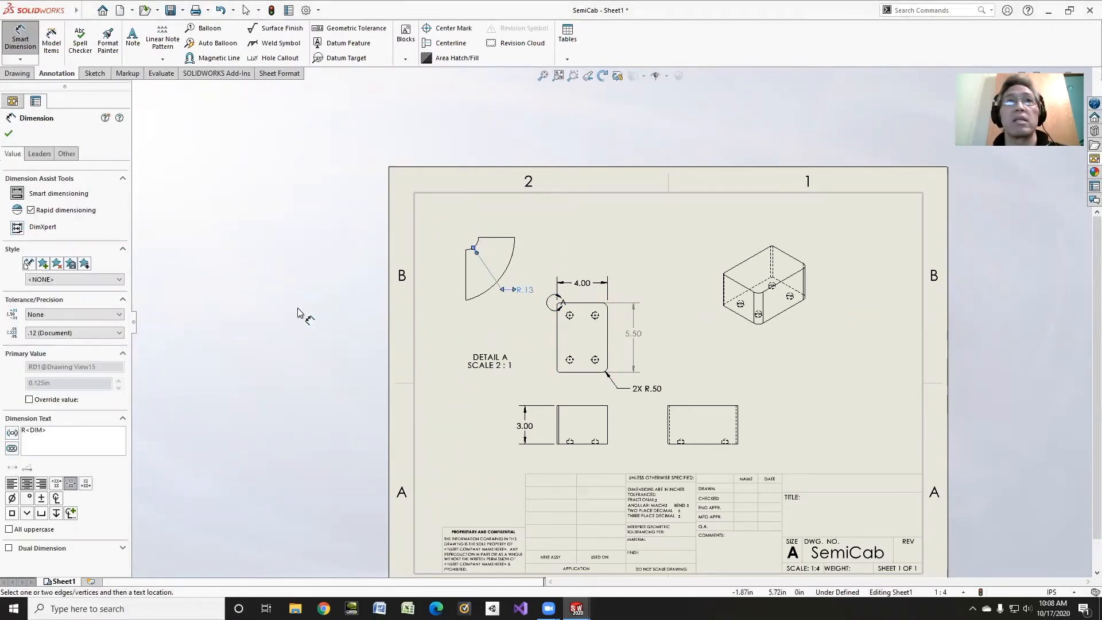
- Give the notch radius dimension three decimal places and a 2X prefix, and reposition it to the right of the detail
click(60, 334)
click(54, 365)
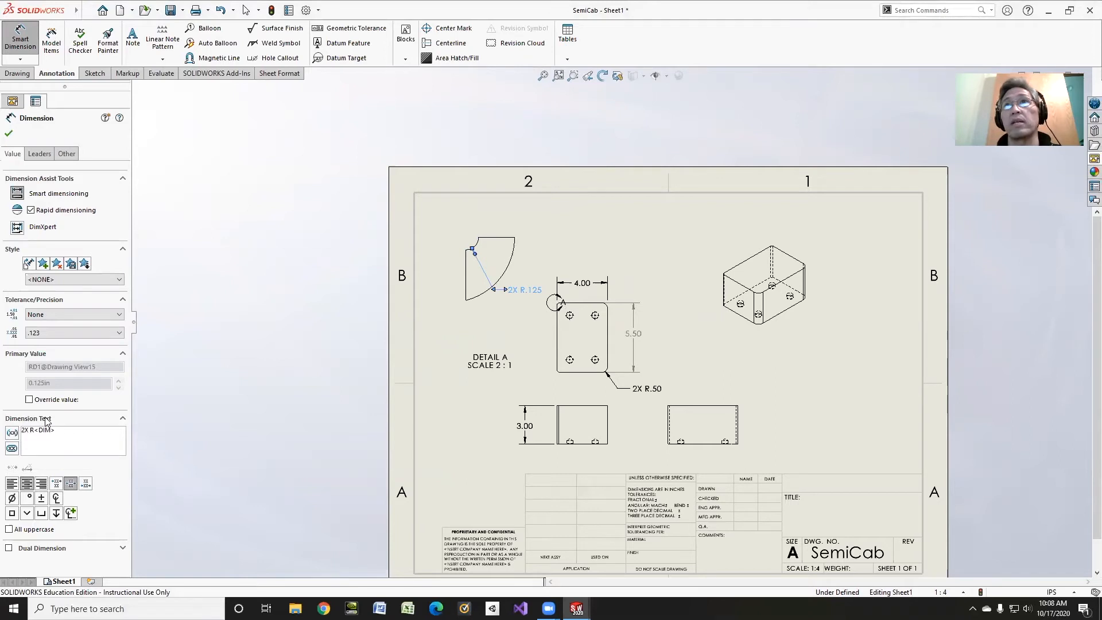
click(8, 134)
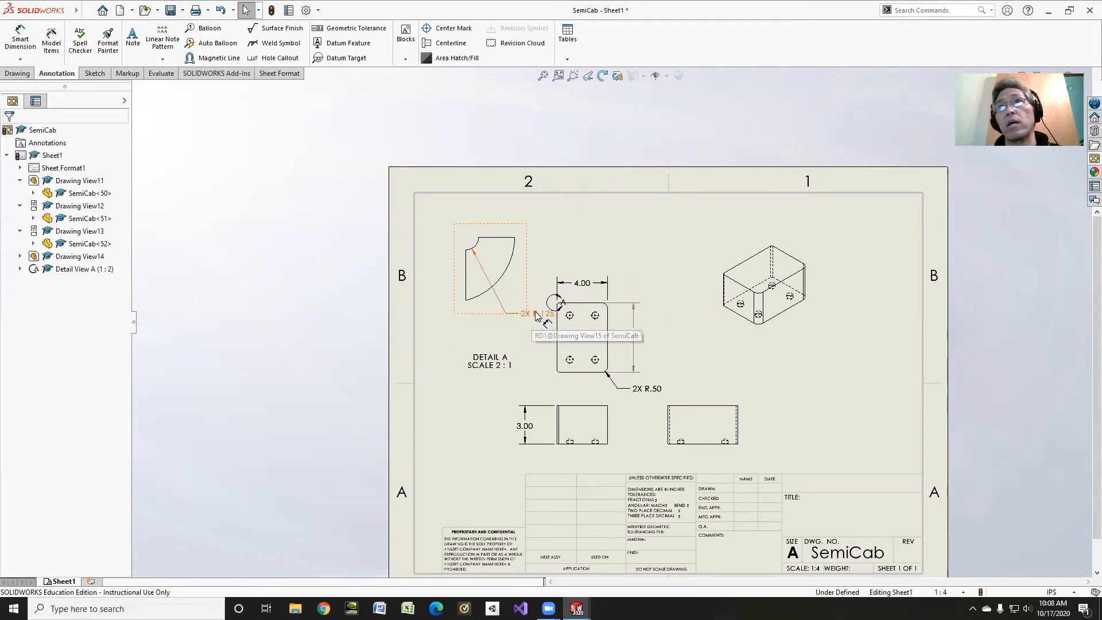
mouse_move(524, 290)
mouse_down()
mouse_move(564, 277)
mouse_move(527, 279)
mouse_up()
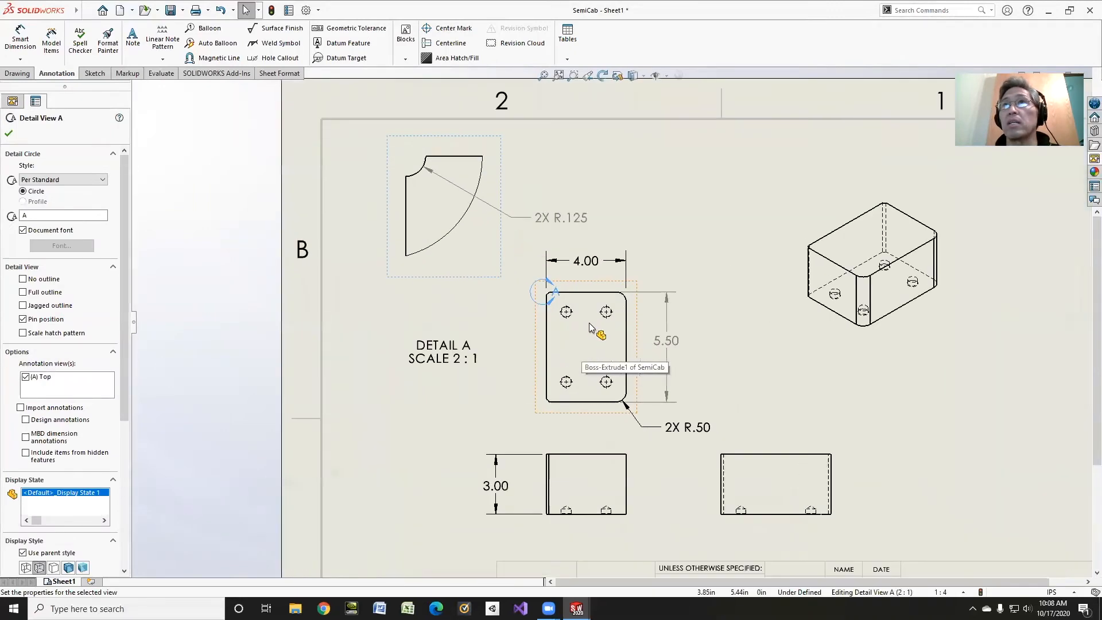
- Dimension the diameter of the upper-right hole in the top view, placing the text outside the block's upper-right corner
scroll(580, 325, down, 5)
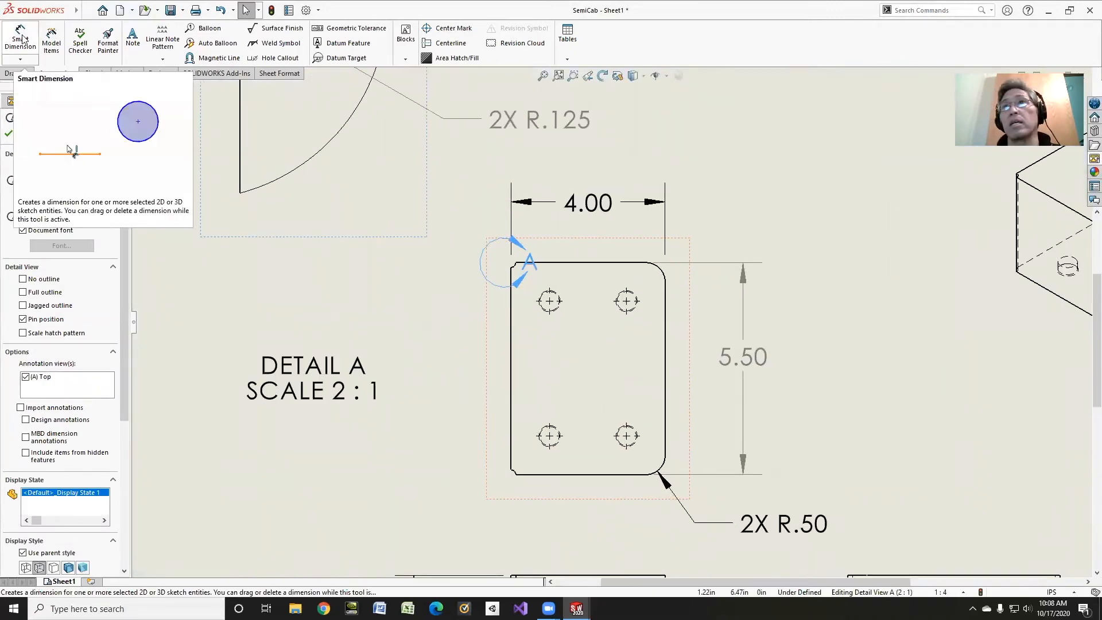
scroll(603, 325, up, 5)
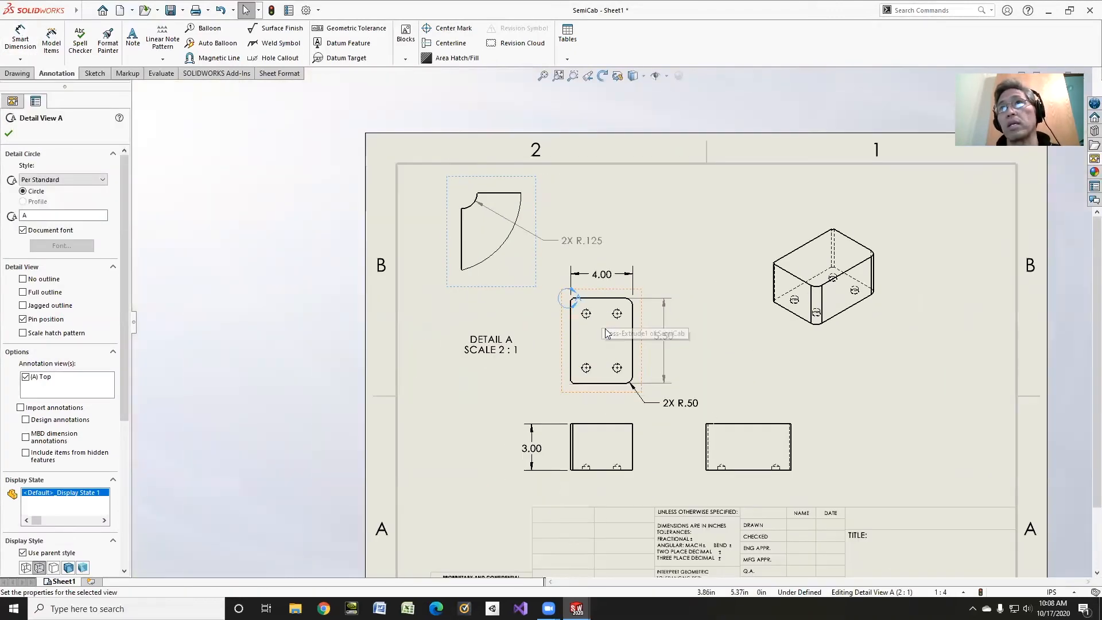
scroll(606, 334, down, 3)
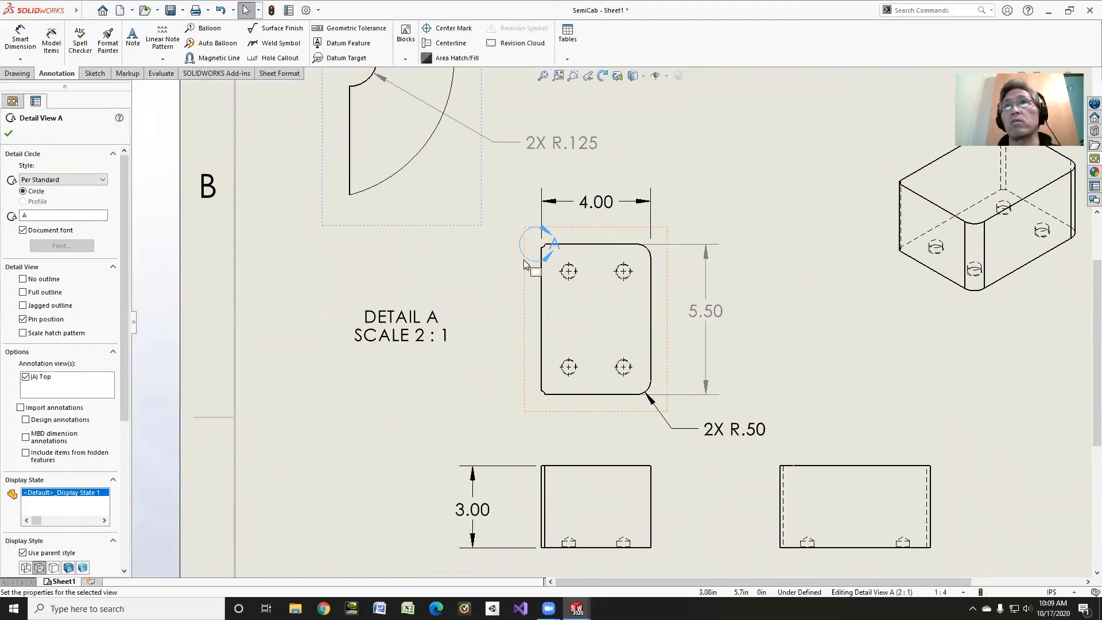
scroll(619, 277, down, 3)
click(20, 39)
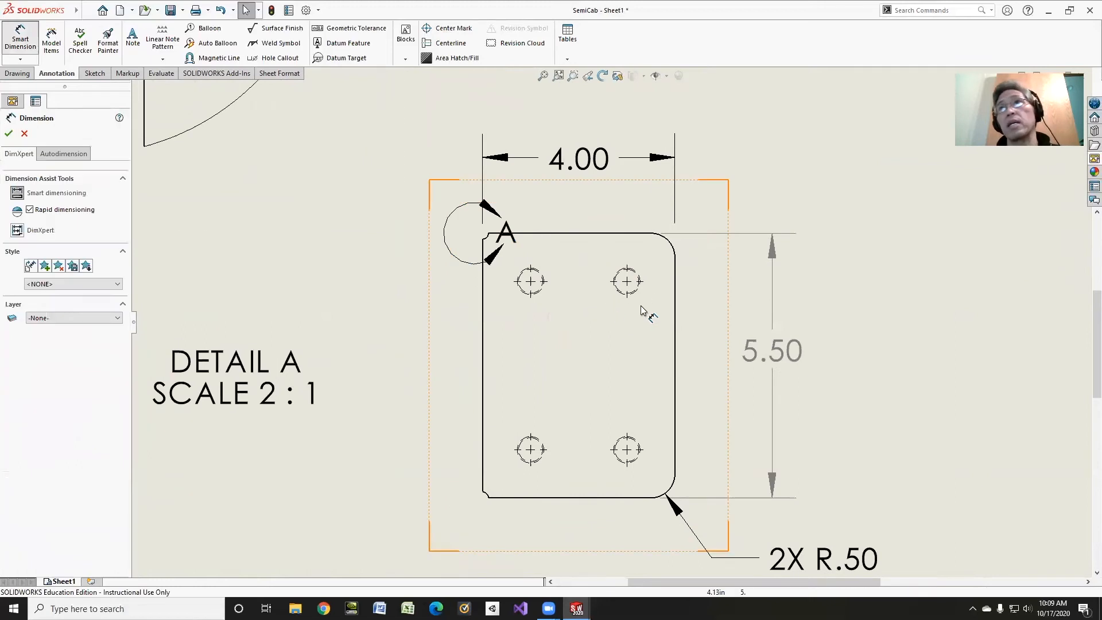
click(637, 275)
click(804, 168)
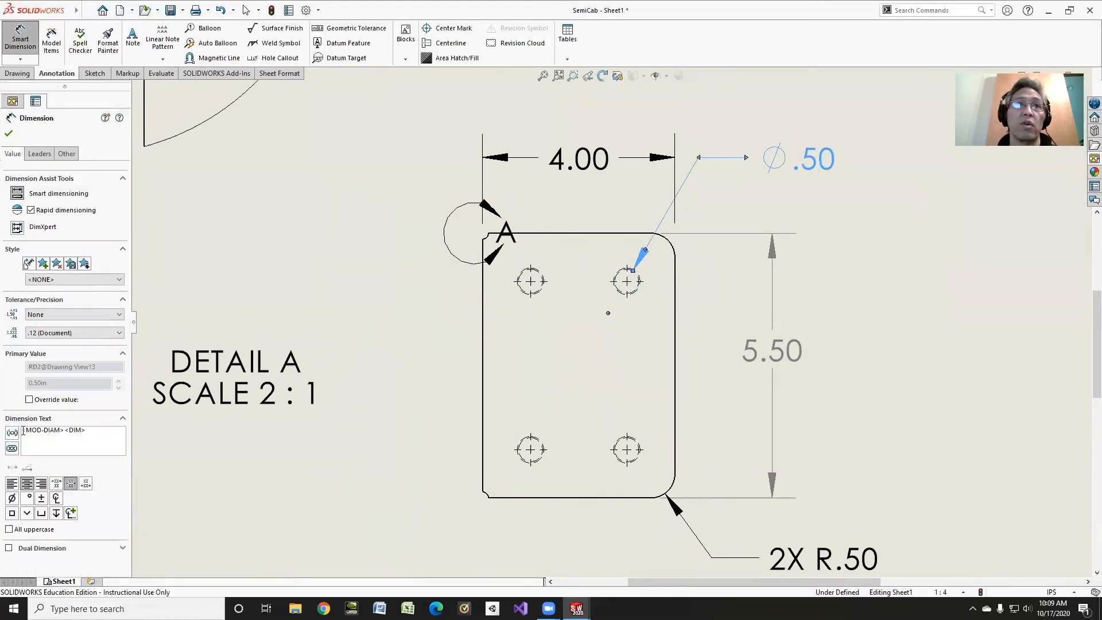
- Add a 4X prefix and a second line with the depth symbol and .25 to the hole diameter dimension, and shift it away from the width dimension
click(23, 429)
text(4X)
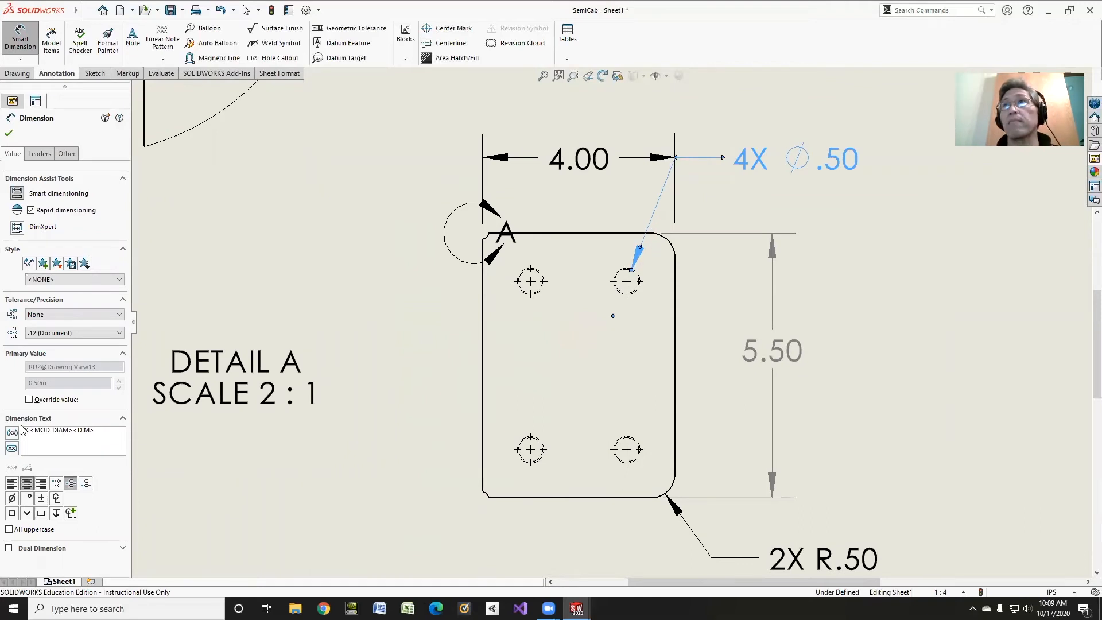
drag(745, 166, 785, 166)
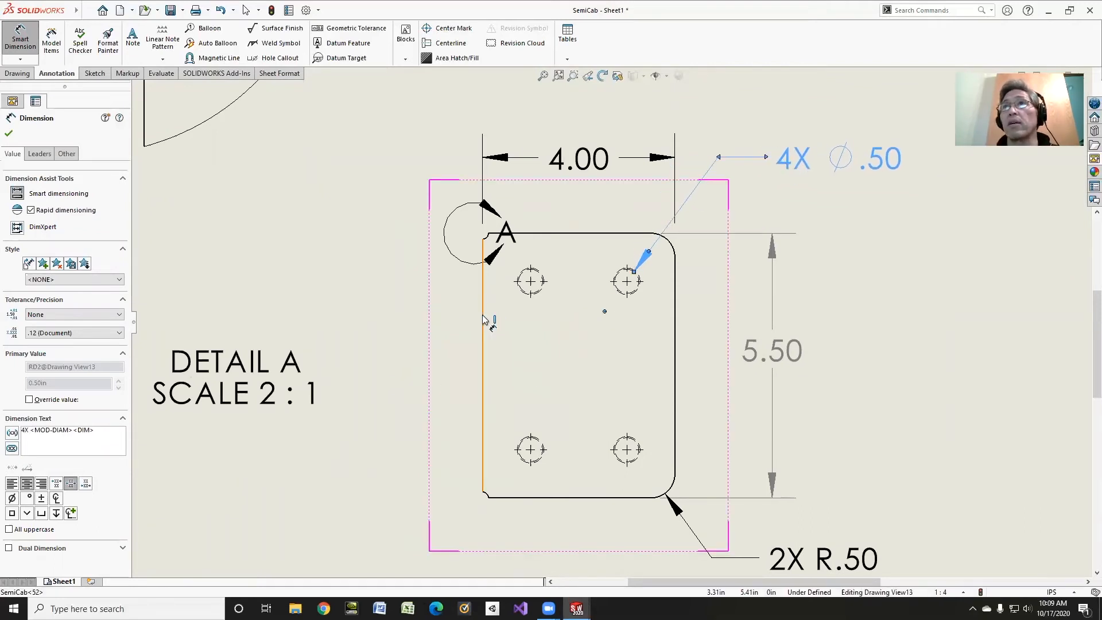
scroll(447, 338, down, 2)
scroll(541, 394, up, 6)
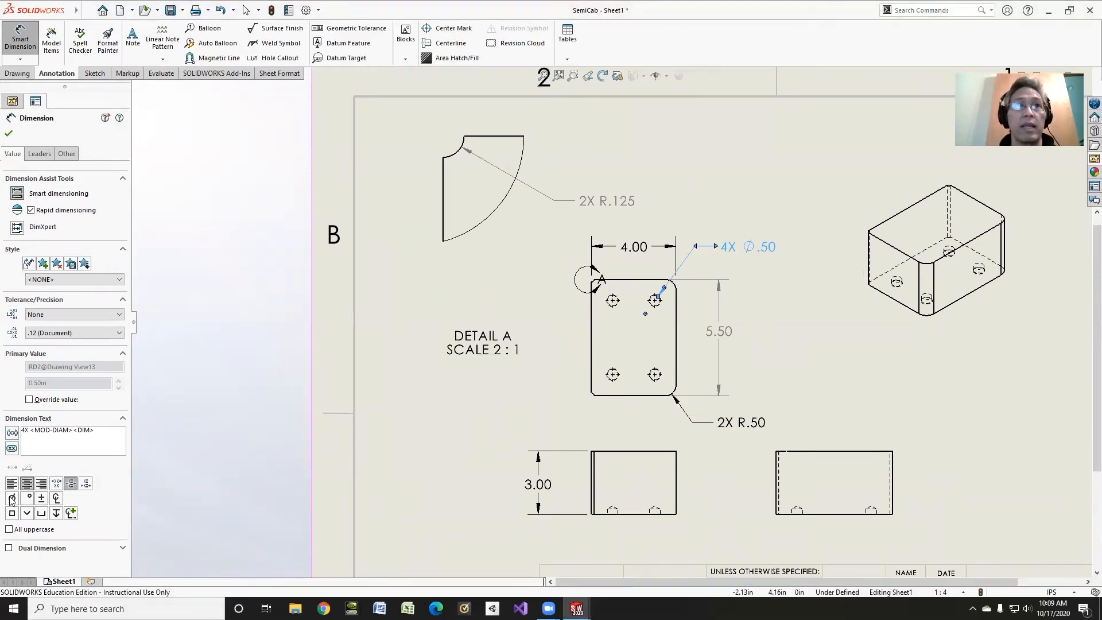
click(56, 513)
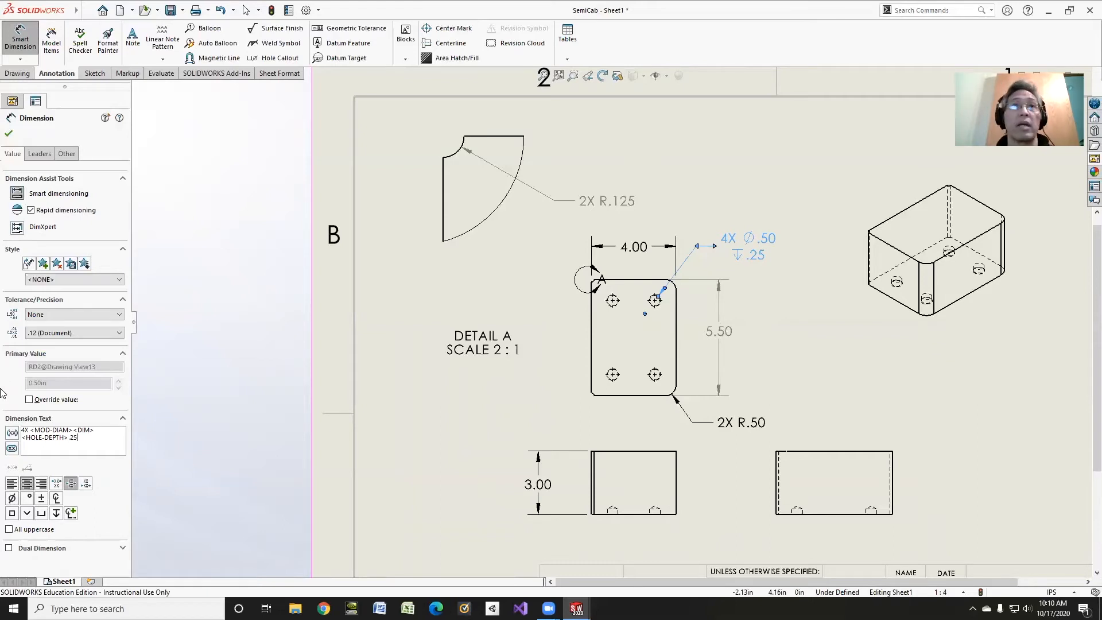
click(8, 135)
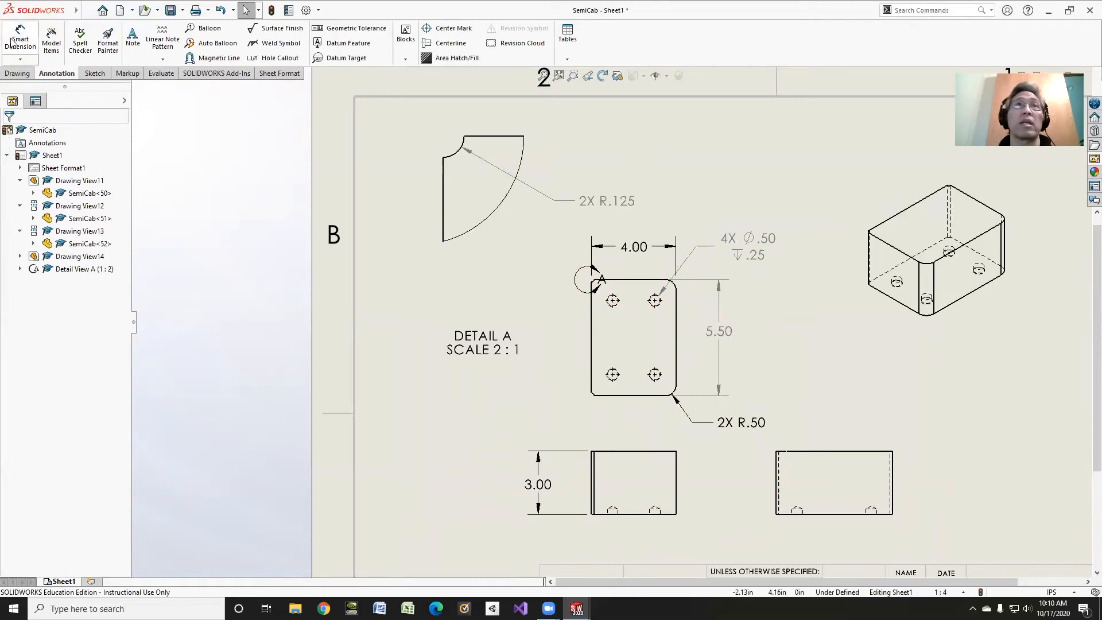
- Sketch a horizontal centerline joining the center marks of the two upper holes in the top view
click(16, 73)
click(95, 73)
click(59, 28)
click(68, 51)
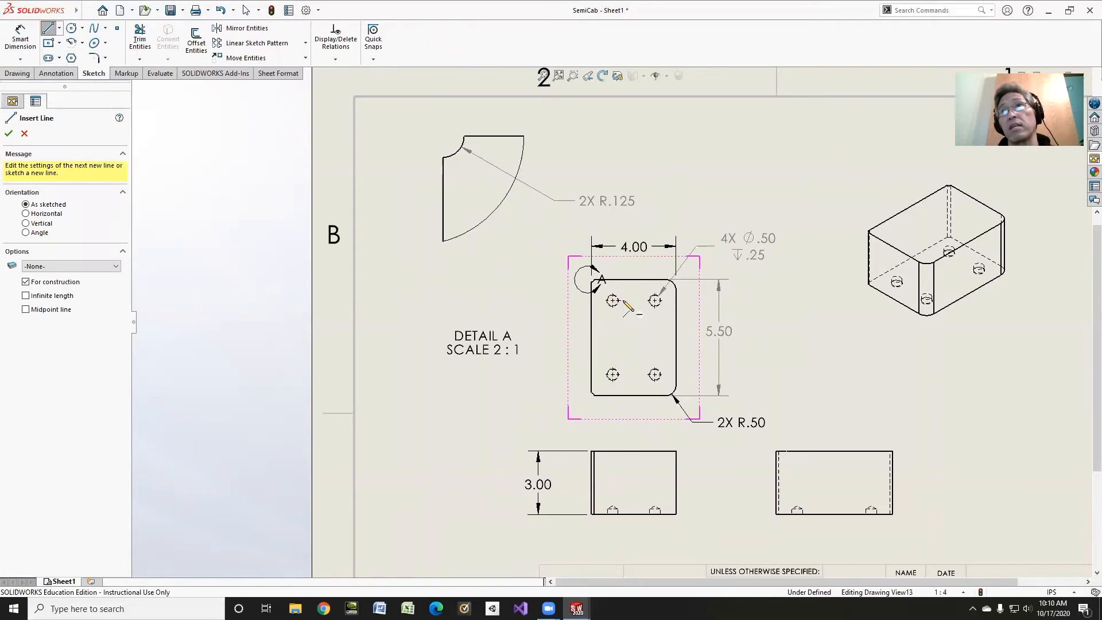
click(613, 300)
click(654, 300)
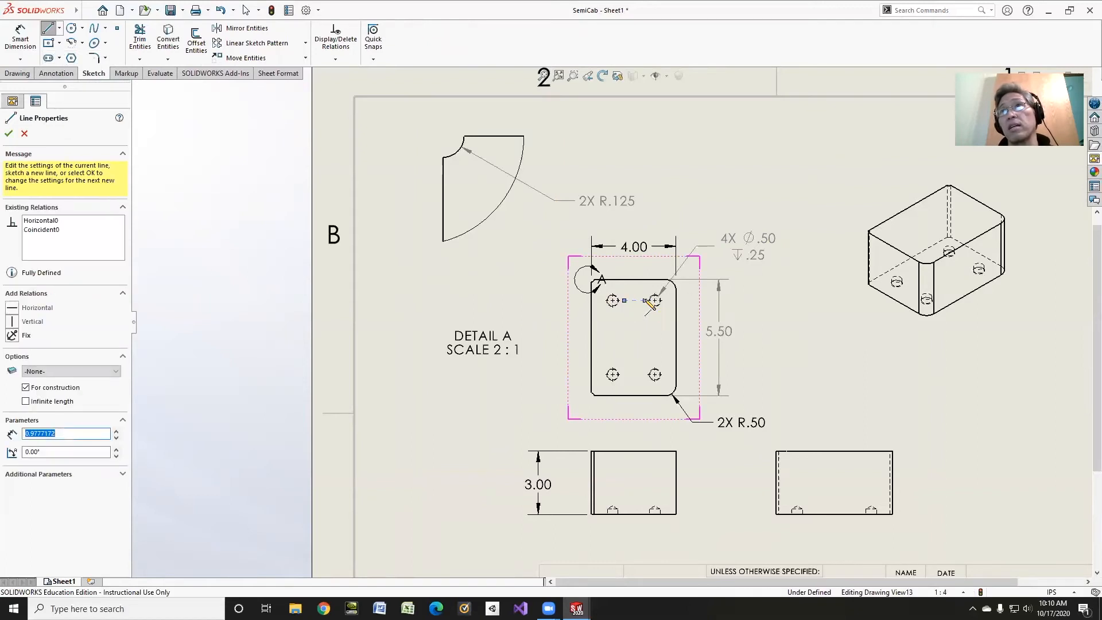
right_click(654, 300)
click(669, 323)
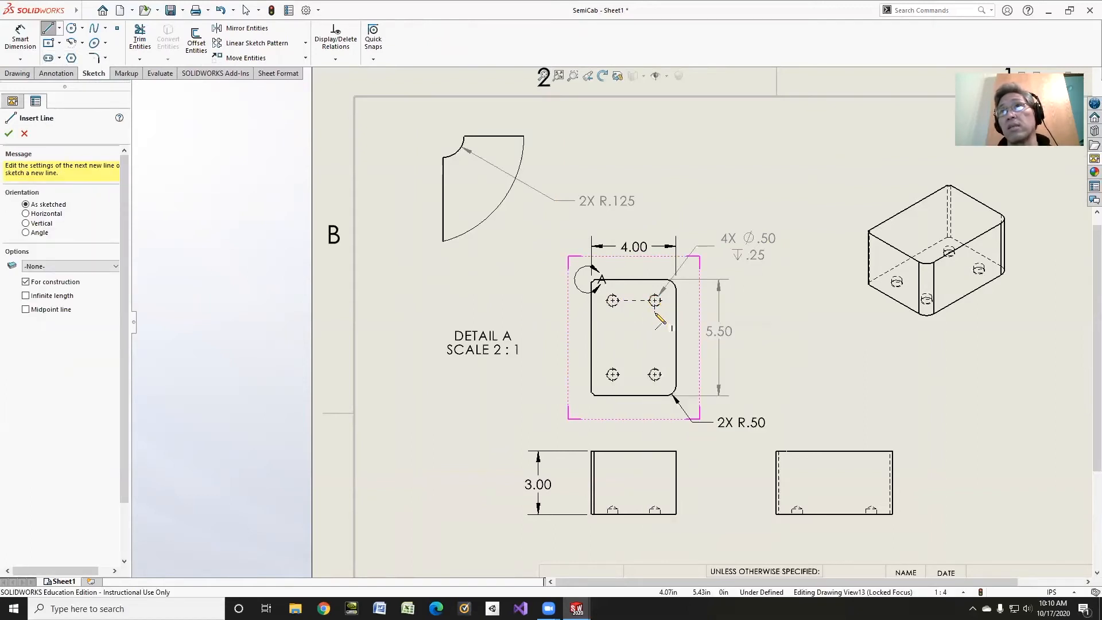
- Sketch centerlines joining the right pair, lower pair and left pair of holes to complete the rectangular pattern in the top view
click(655, 313)
right_click(666, 362)
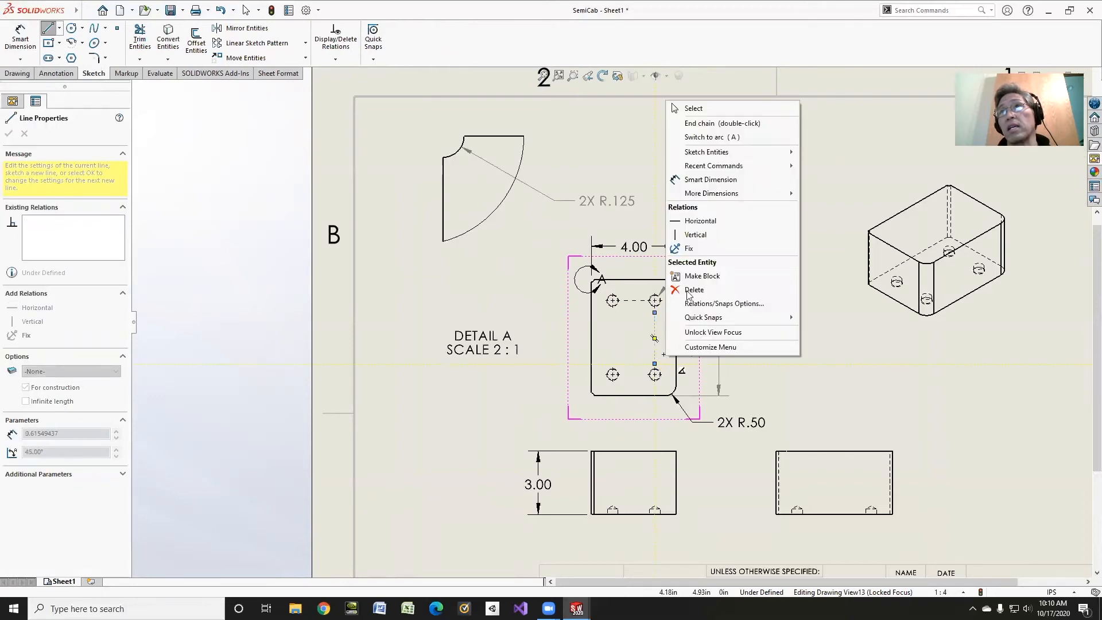
double_click(655, 374)
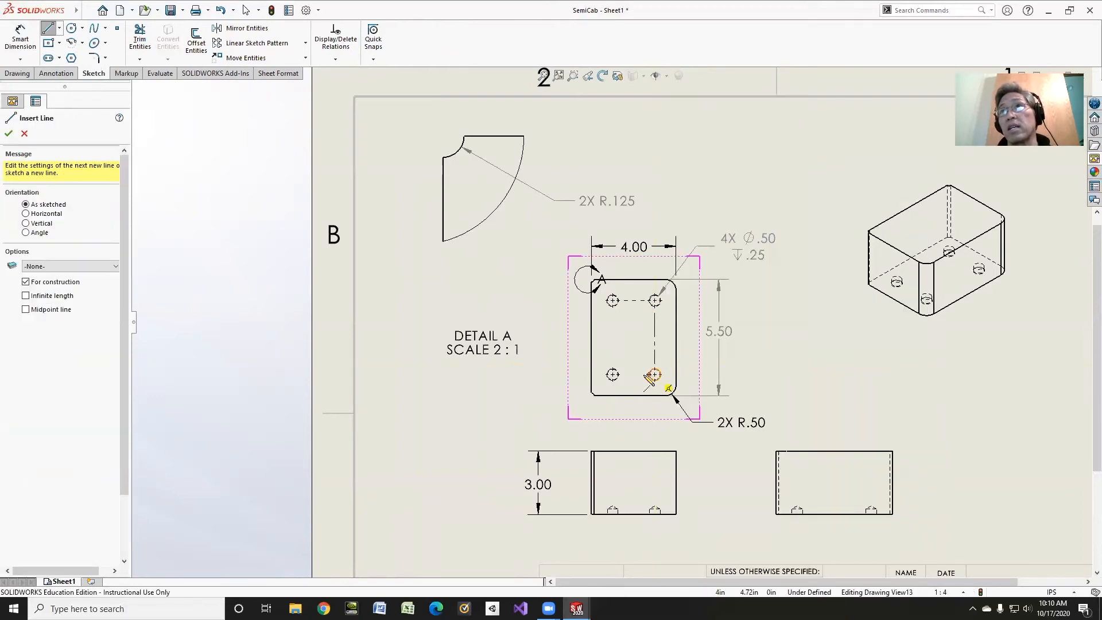
click(646, 375)
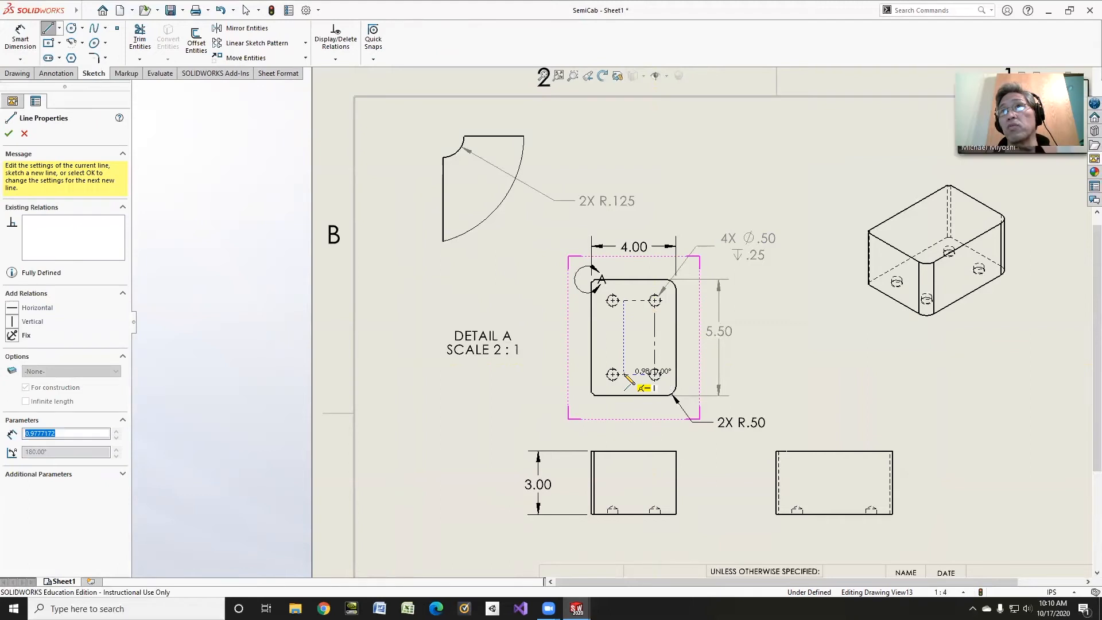
right_click(625, 374)
double_click(612, 374)
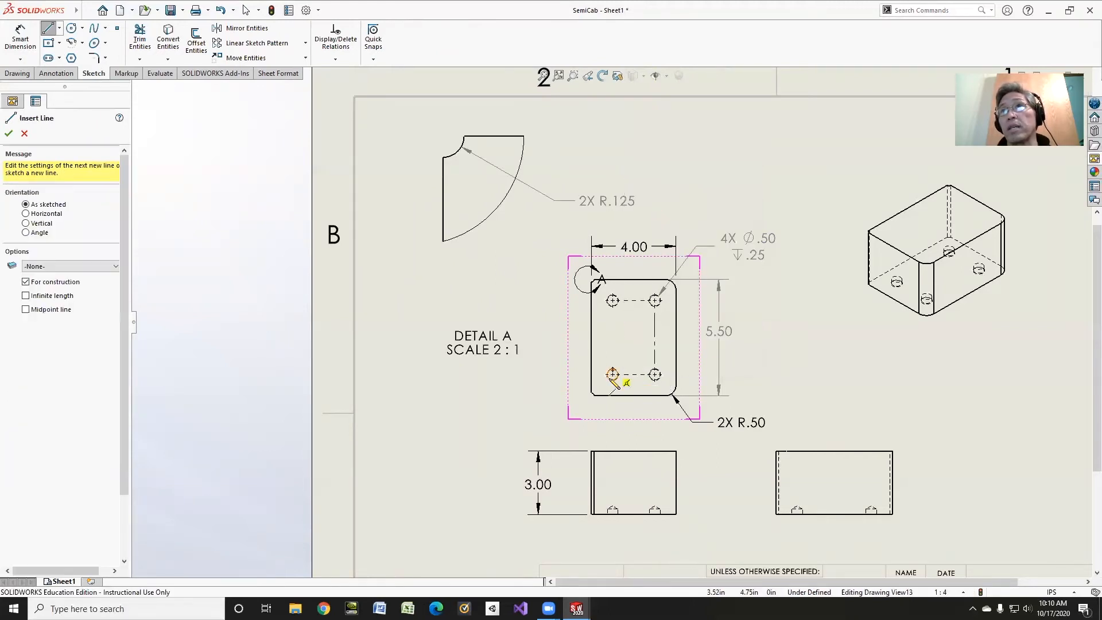
click(612, 313)
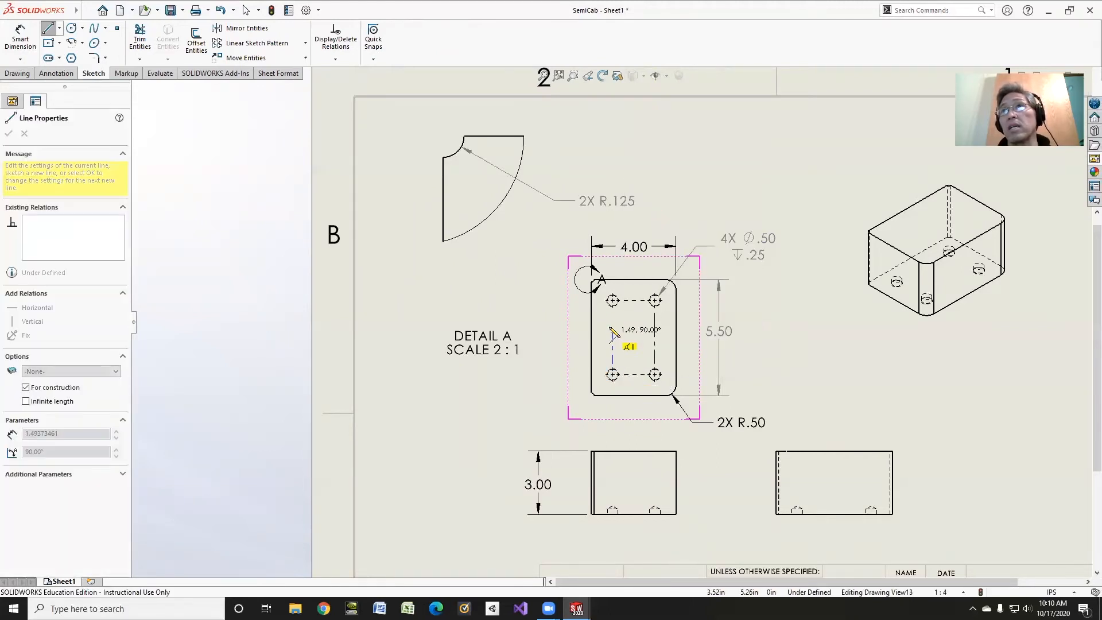
right_click(630, 325)
click(649, 325)
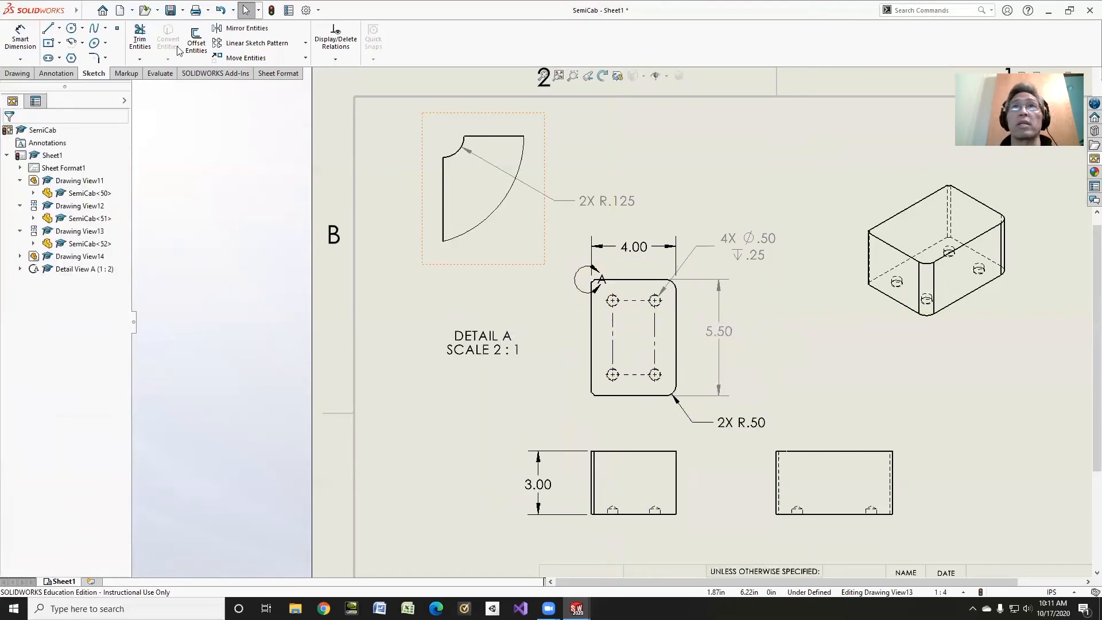
- Add a driven dimension from the block's left edge to the left hole centerline, placing it below the top view
click(38, 48)
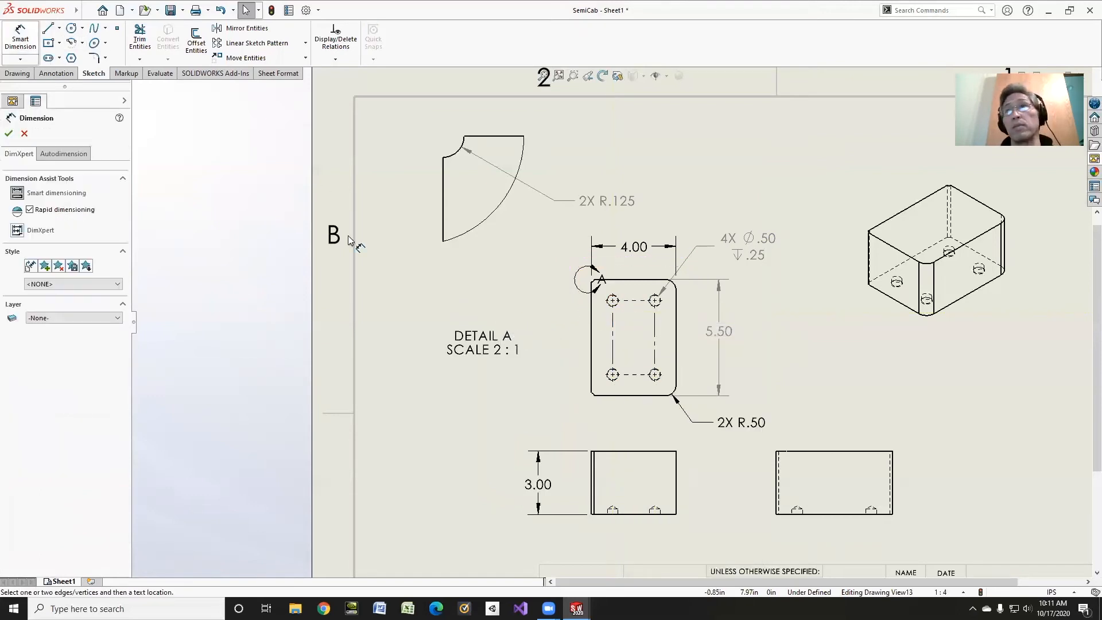
click(604, 345)
click(591, 364)
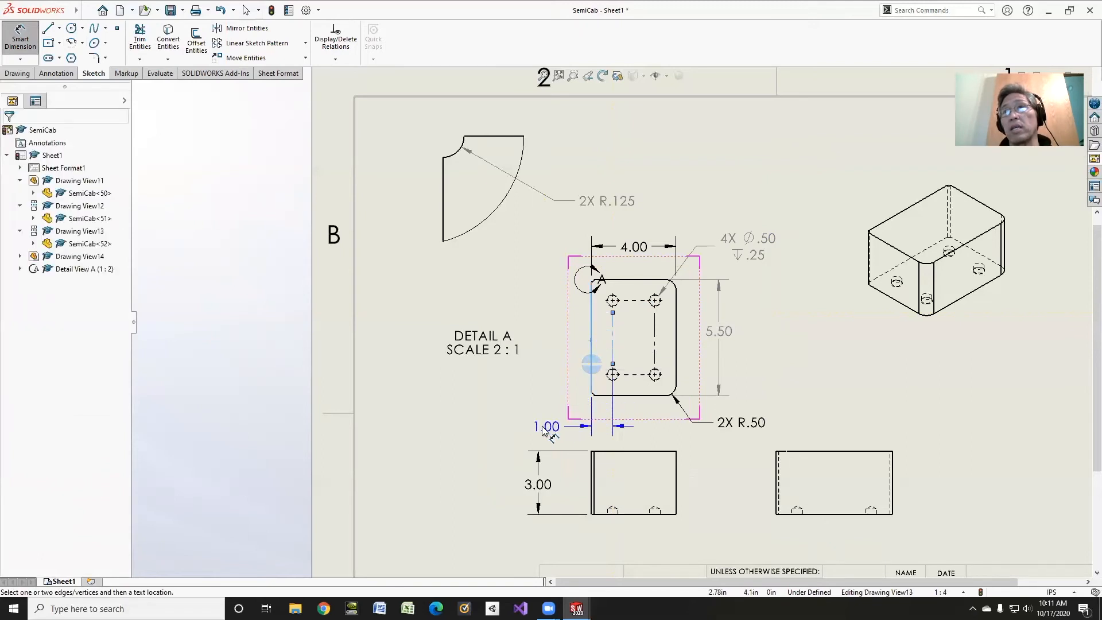
click(547, 423)
click(526, 249)
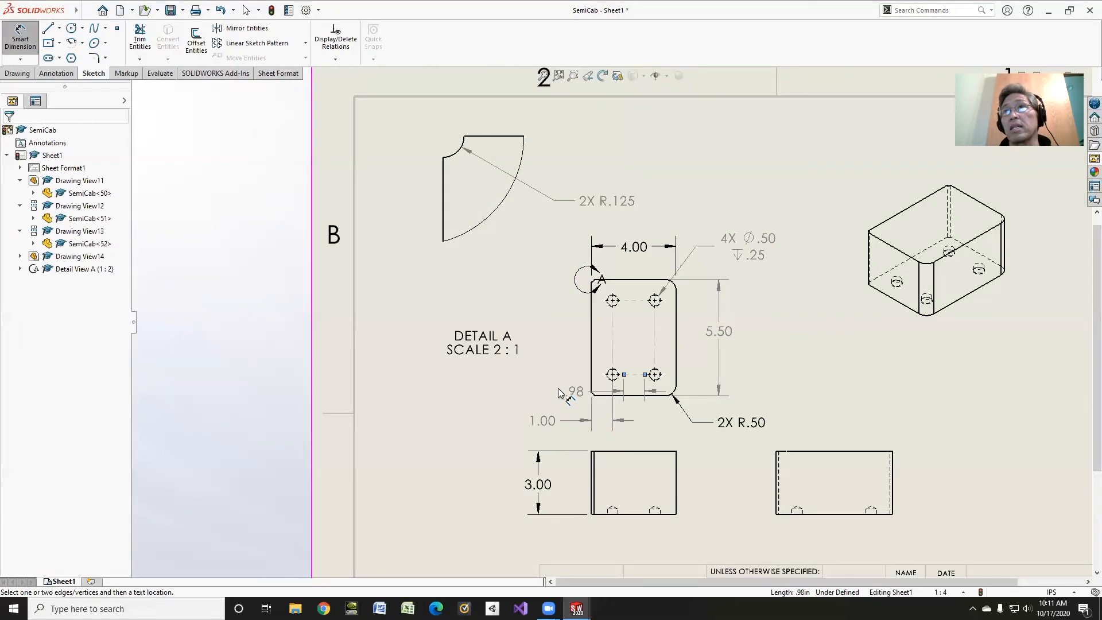
- Add a driven dimension from the block's bottom edge to the lower hole centerline, placing it left of the top view
click(639, 397)
click(612, 374)
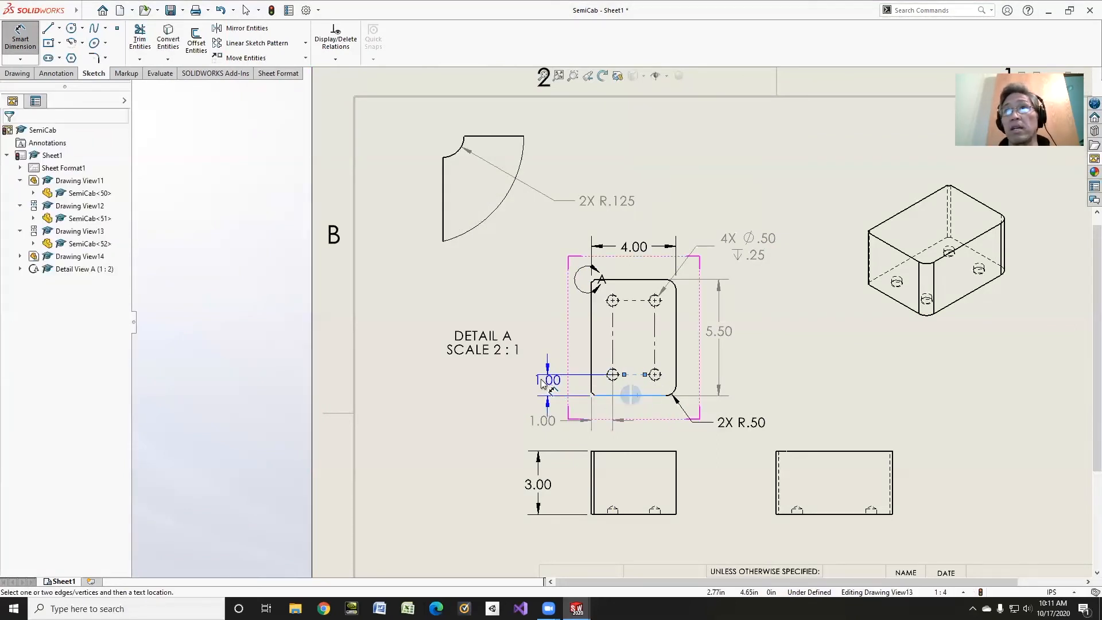
click(509, 390)
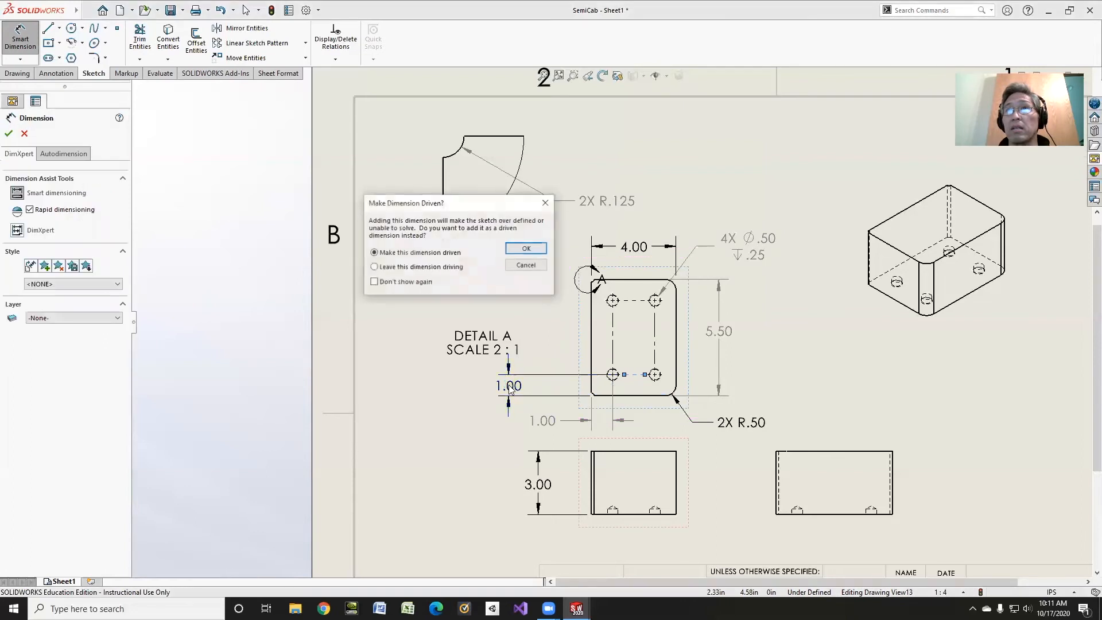
click(526, 248)
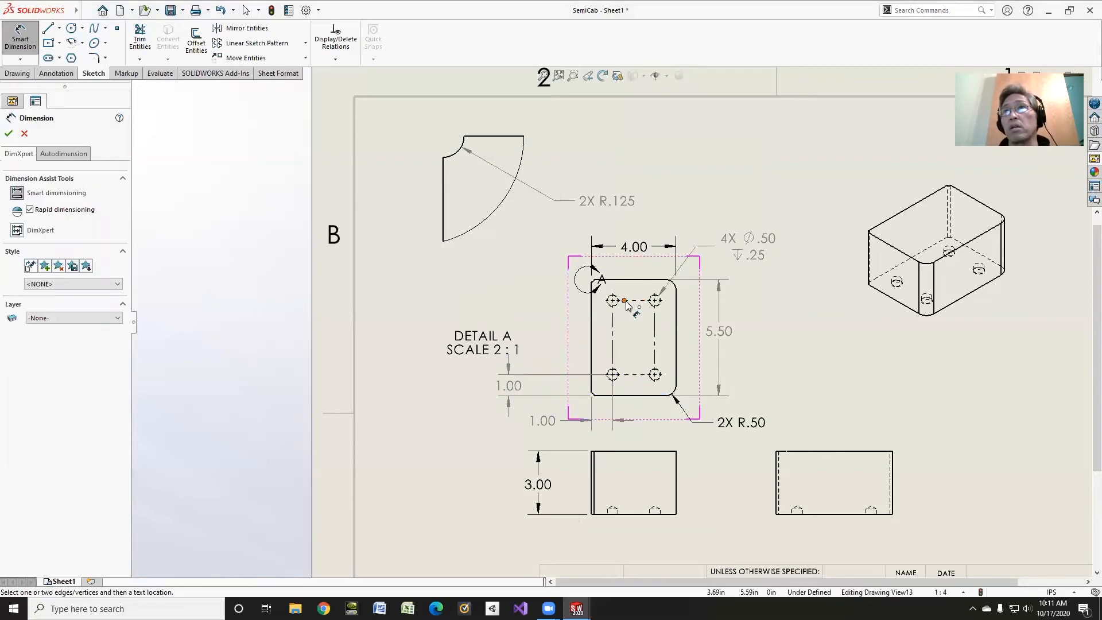
- Add a driven dimension from the block's top edge to the upper hole centerline, placing it right of the top view
click(632, 300)
click(606, 280)
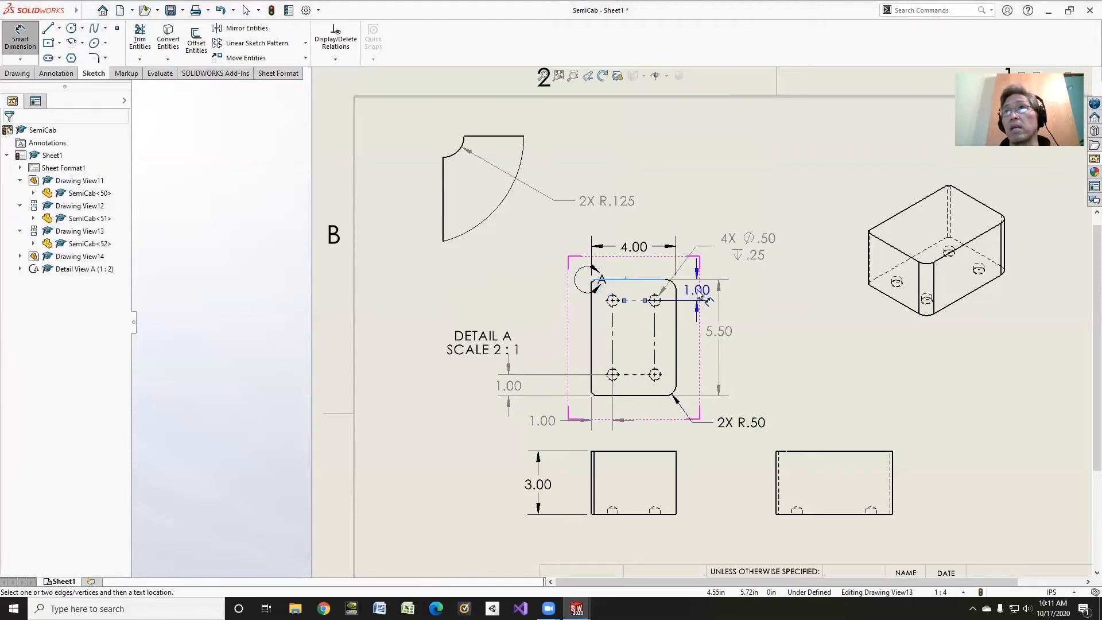
click(699, 294)
key(Return)
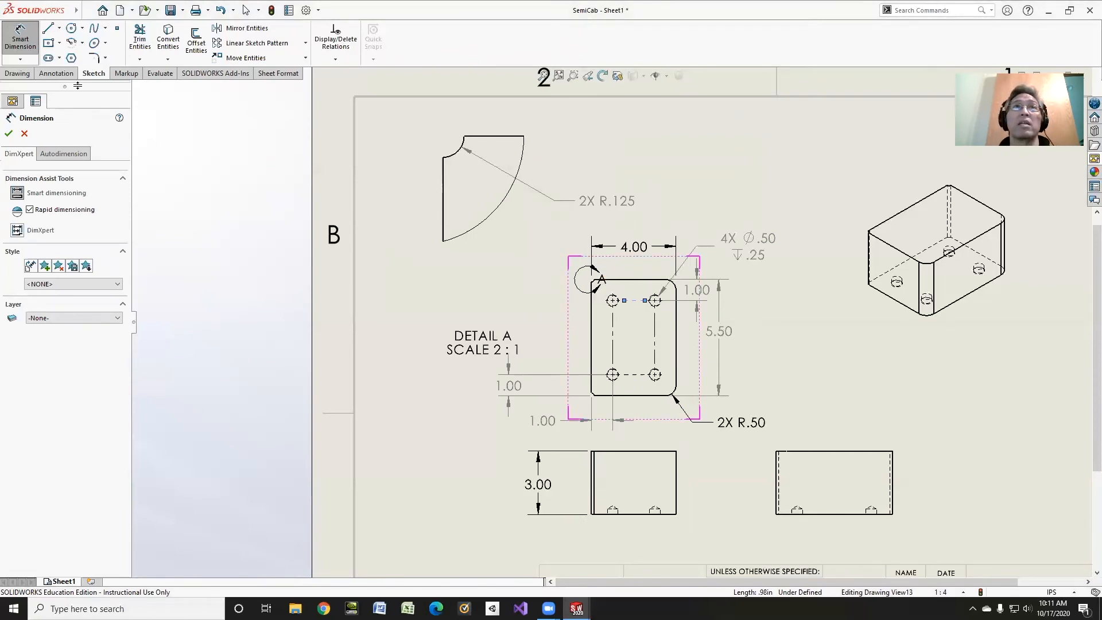
key(Escape)
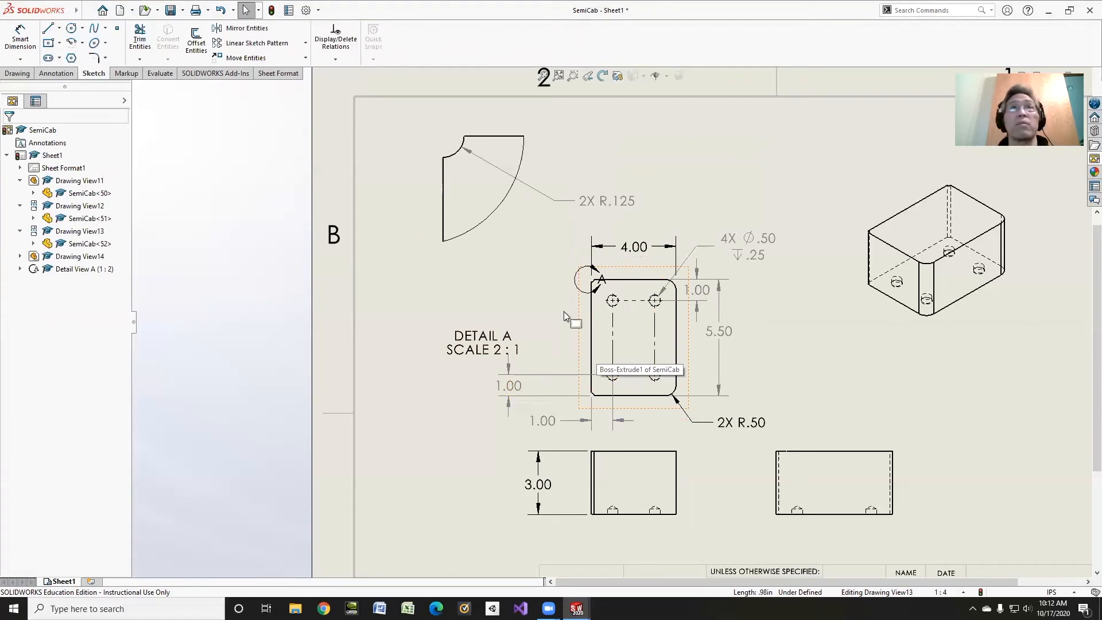
- Add a driven dimension from the block's right edge to the right hole centerline, placing it above the top view
click(20, 38)
click(656, 333)
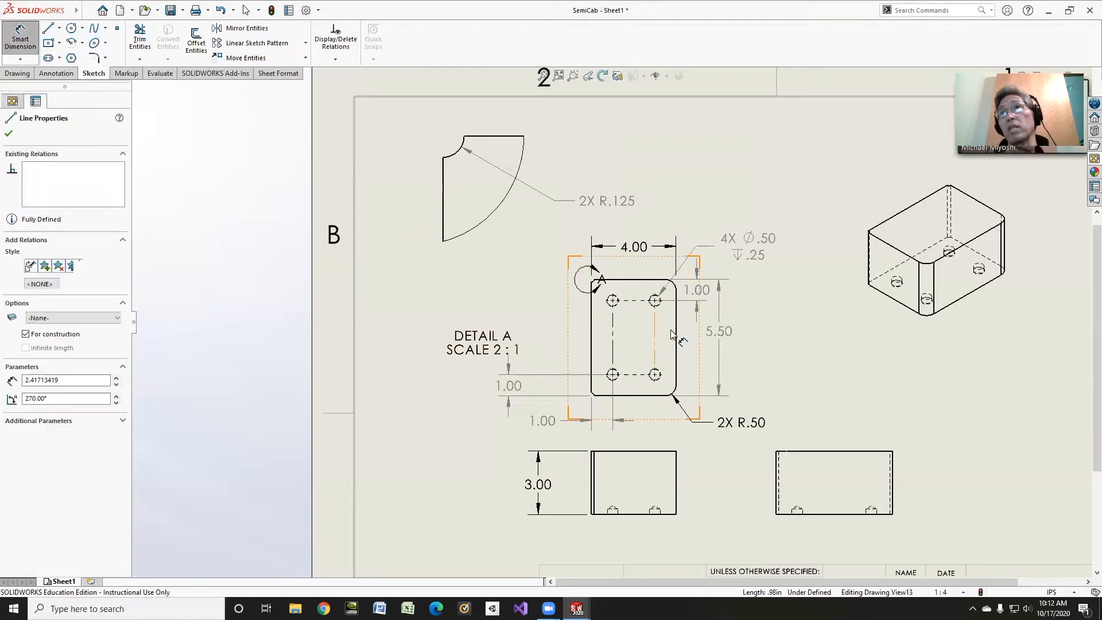
click(677, 347)
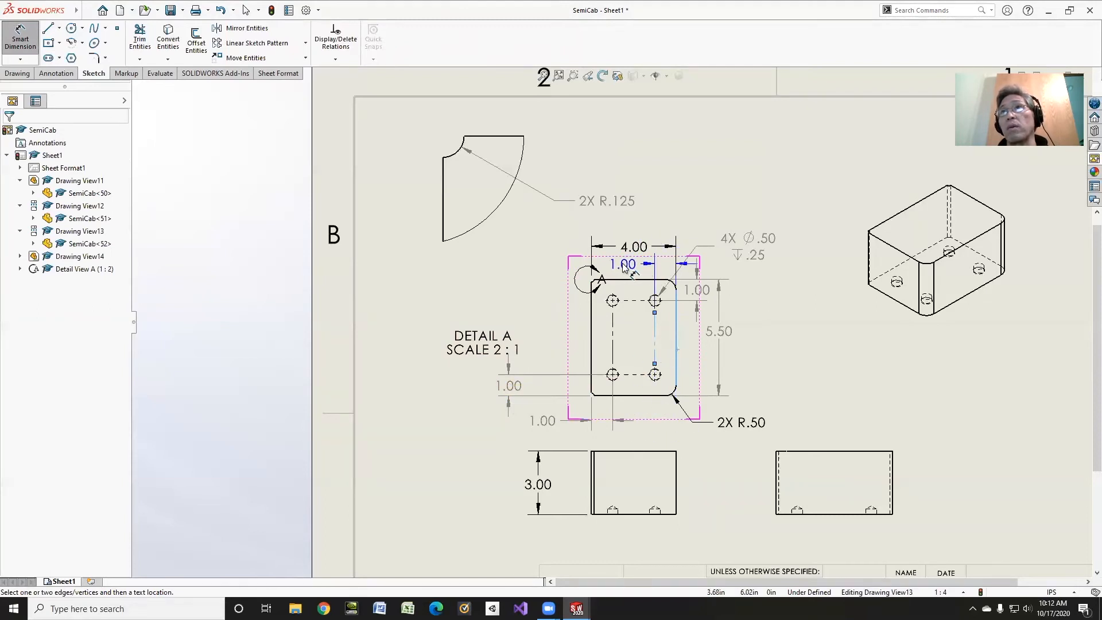
click(620, 256)
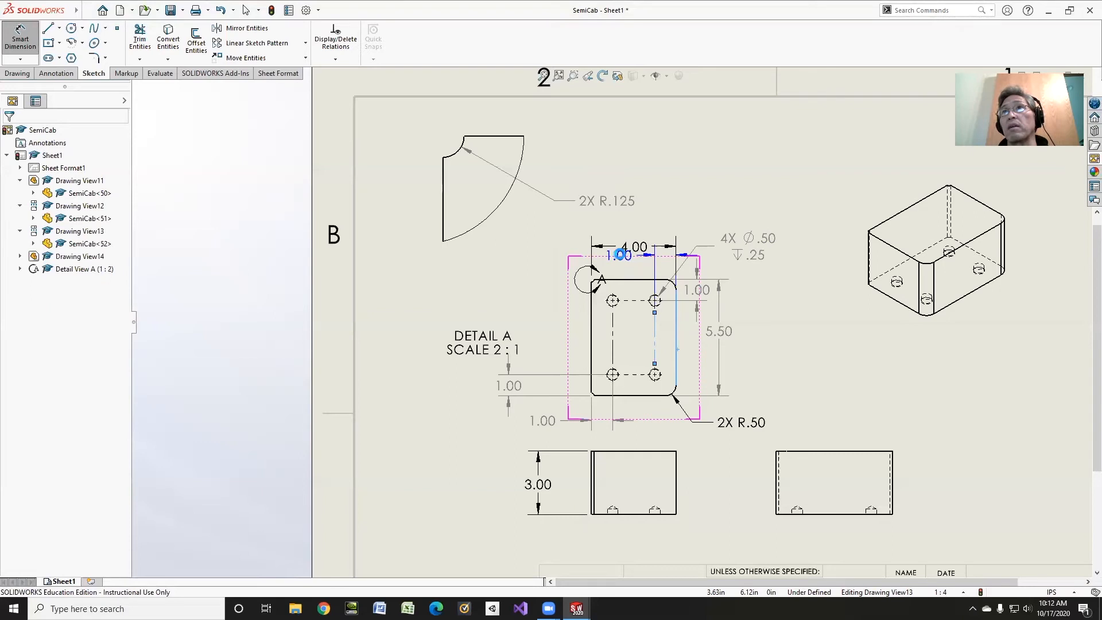
click(522, 248)
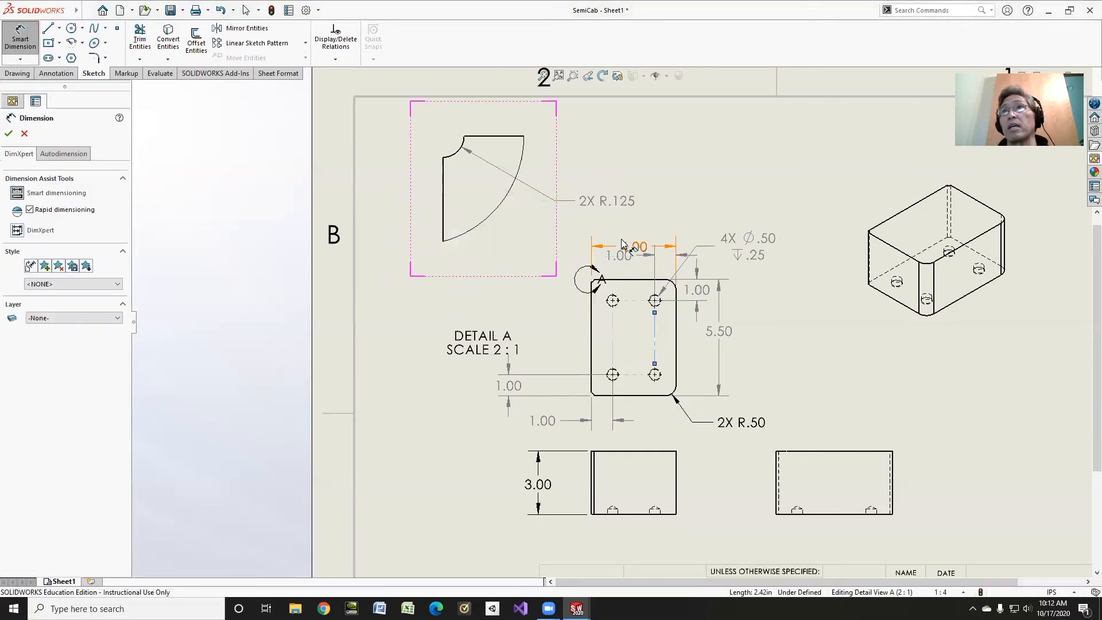
- Raise the overall width dimension clear of the hole location dimension and move the Detail A label directly beneath its view
click(87, 10)
key(Escape)
drag(636, 246, 636, 231)
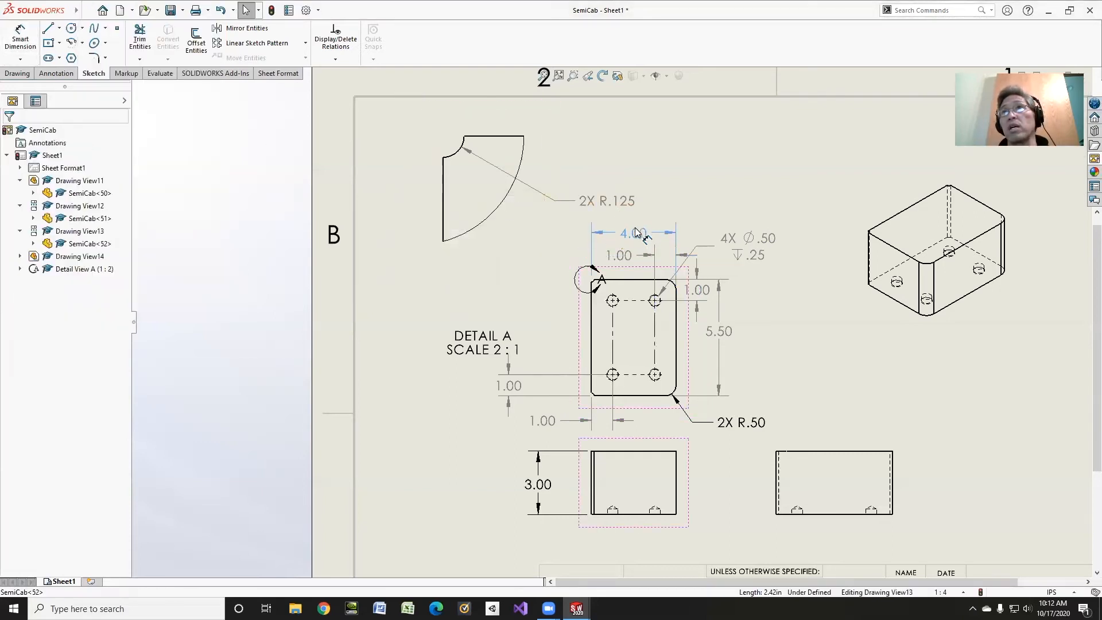
drag(469, 350, 460, 293)
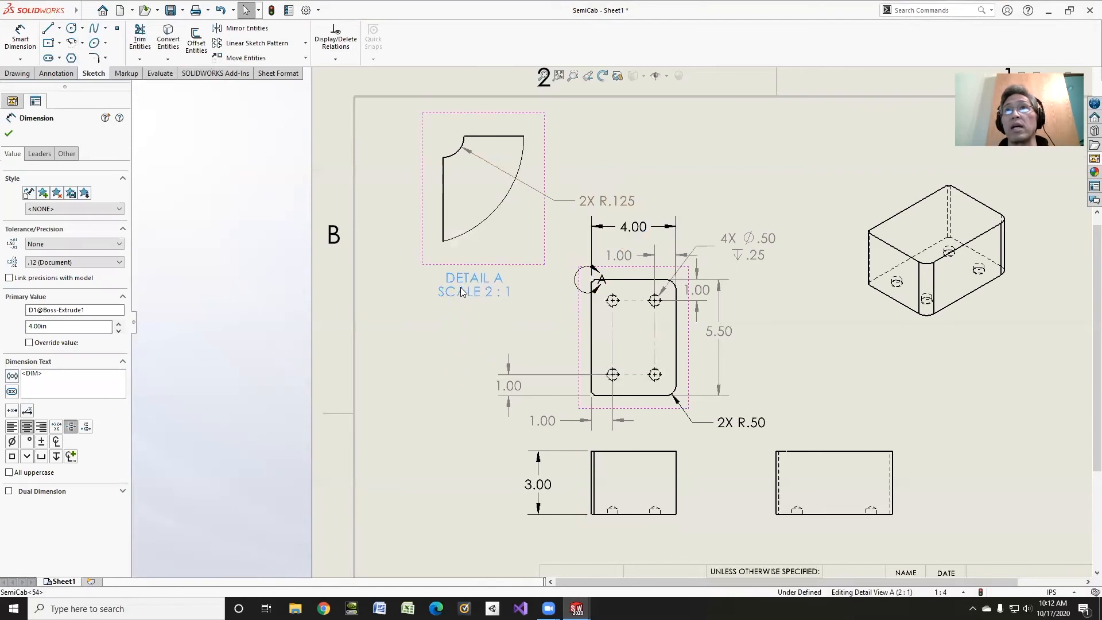
click(461, 292)
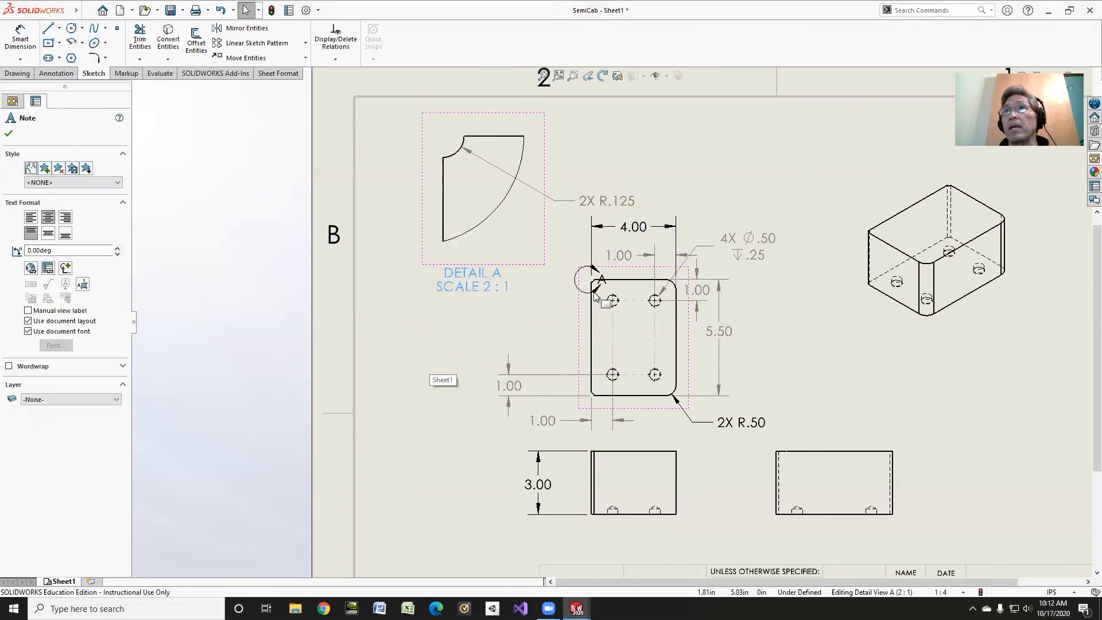
- Move the detail circle's A label to the circle's left side and shift the upper 1.00 dimension and the hole callout outward
click(608, 277)
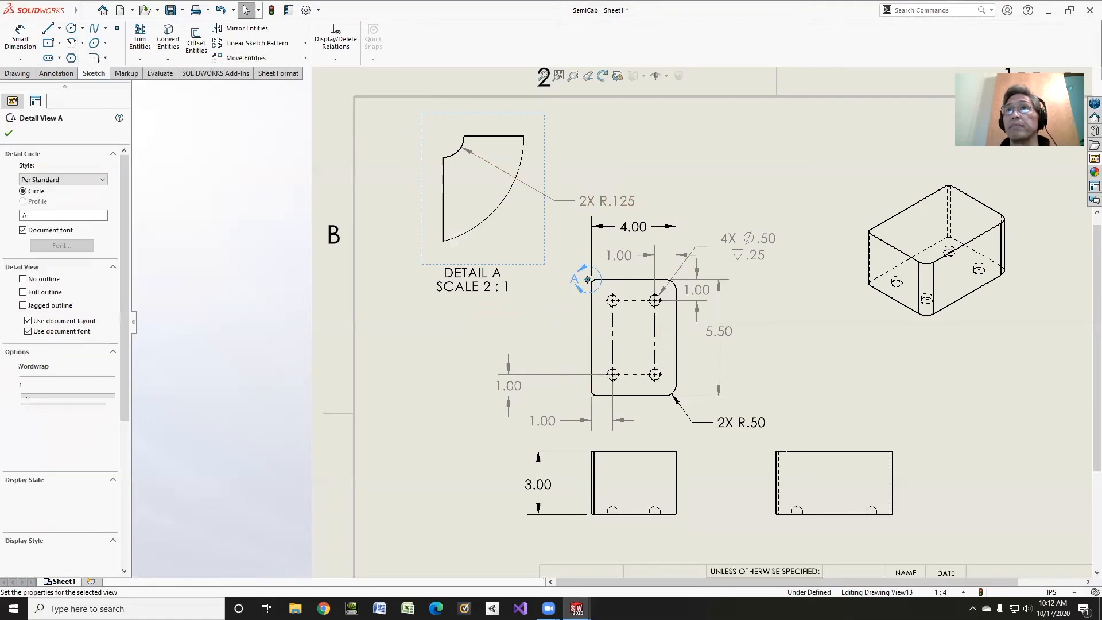
drag(619, 255, 610, 246)
drag(755, 248, 767, 248)
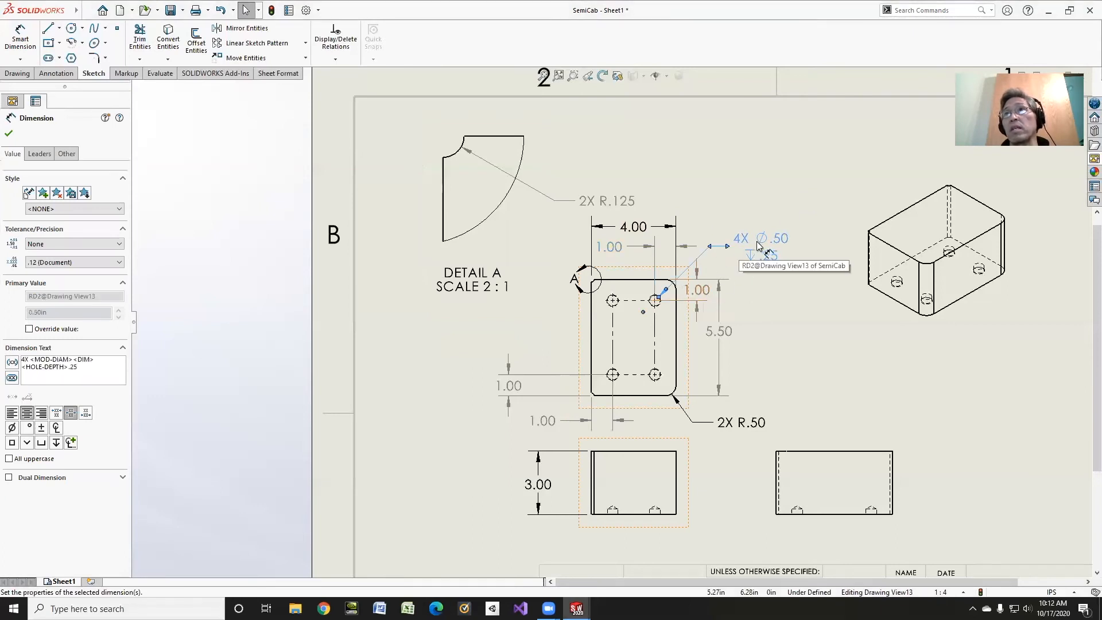
- Reposition the 2X R.125 callout beside Detail A, raise the 4.00 and 1.00 dimensions, and bring the hole callout closer to the top view
drag(625, 201, 585, 200)
drag(639, 228, 643, 214)
drag(615, 251, 616, 242)
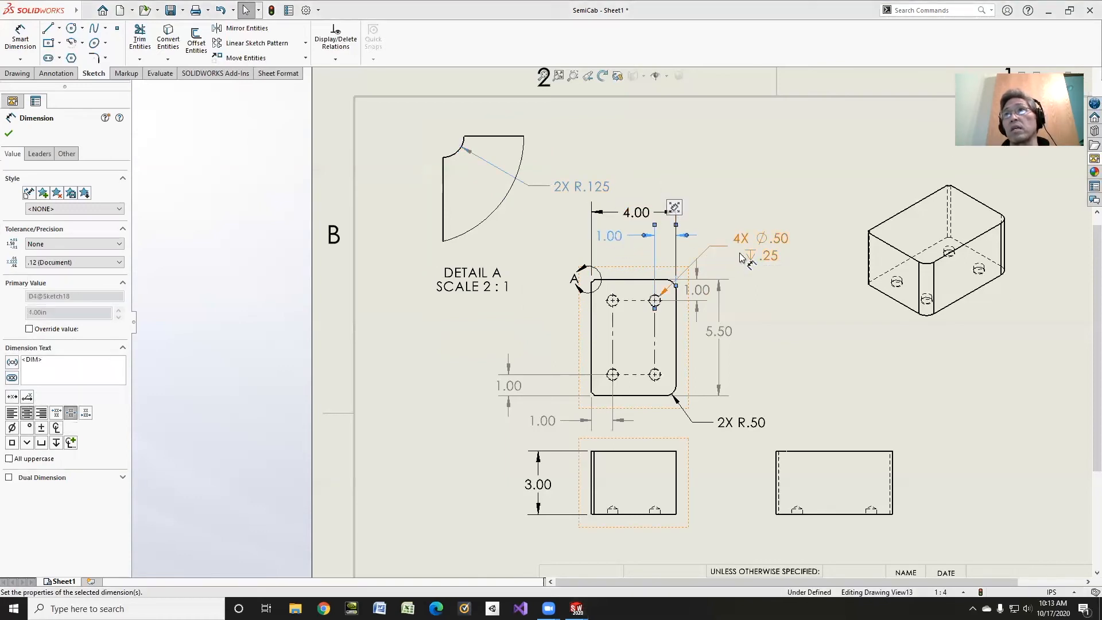
drag(746, 241, 722, 242)
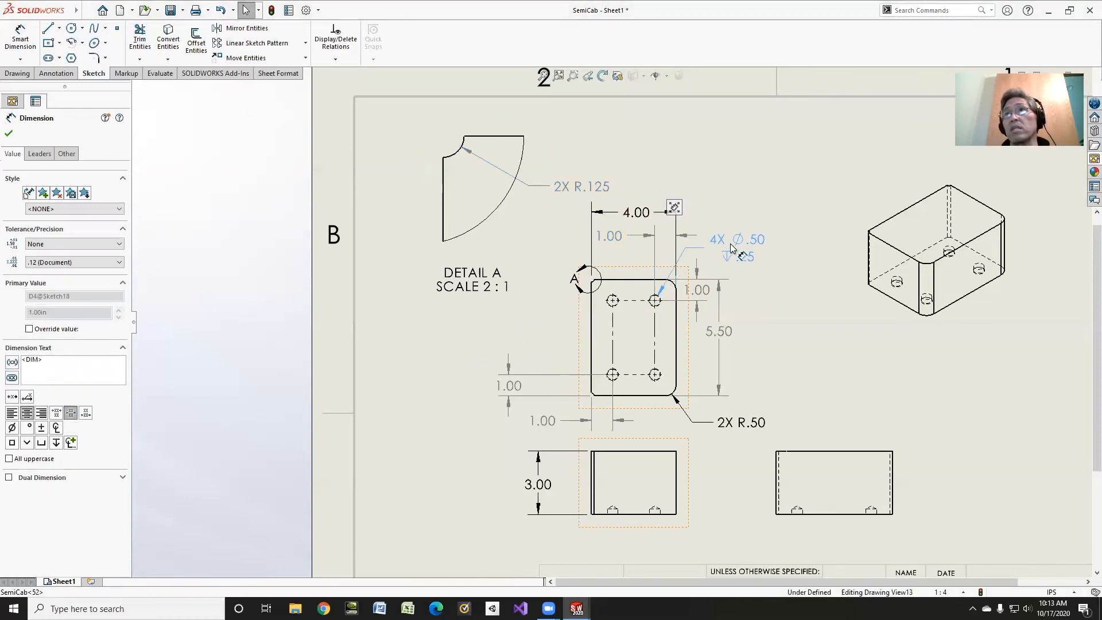
click(737, 351)
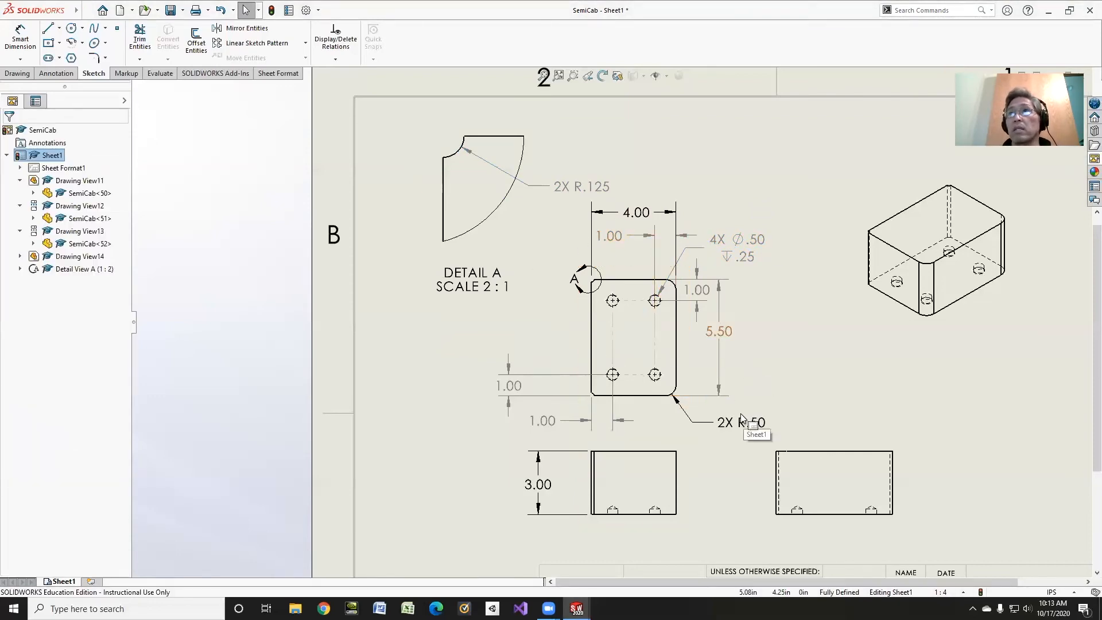
- Check the tangent edge display setting of the right side view
key(f)
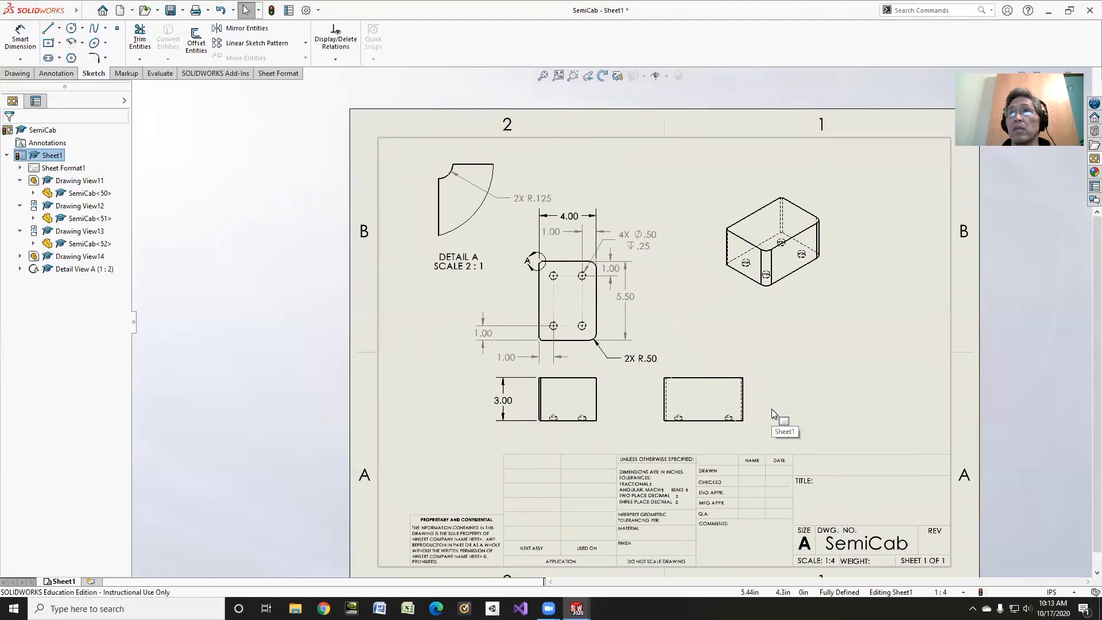
scroll(772, 409, down, 1)
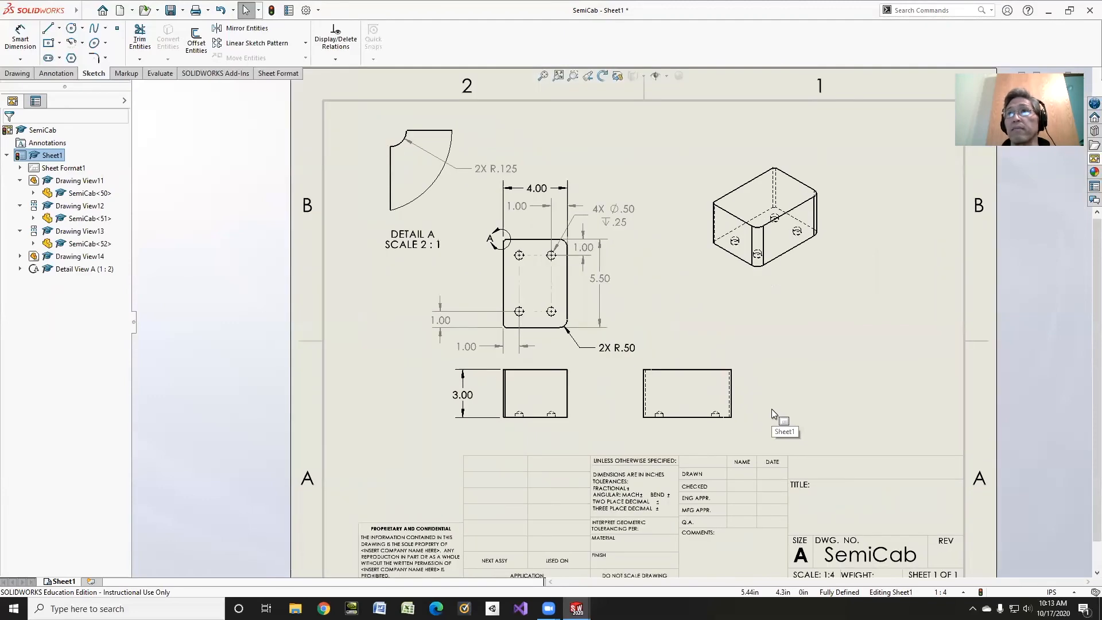
click(681, 367)
right_click(680, 368)
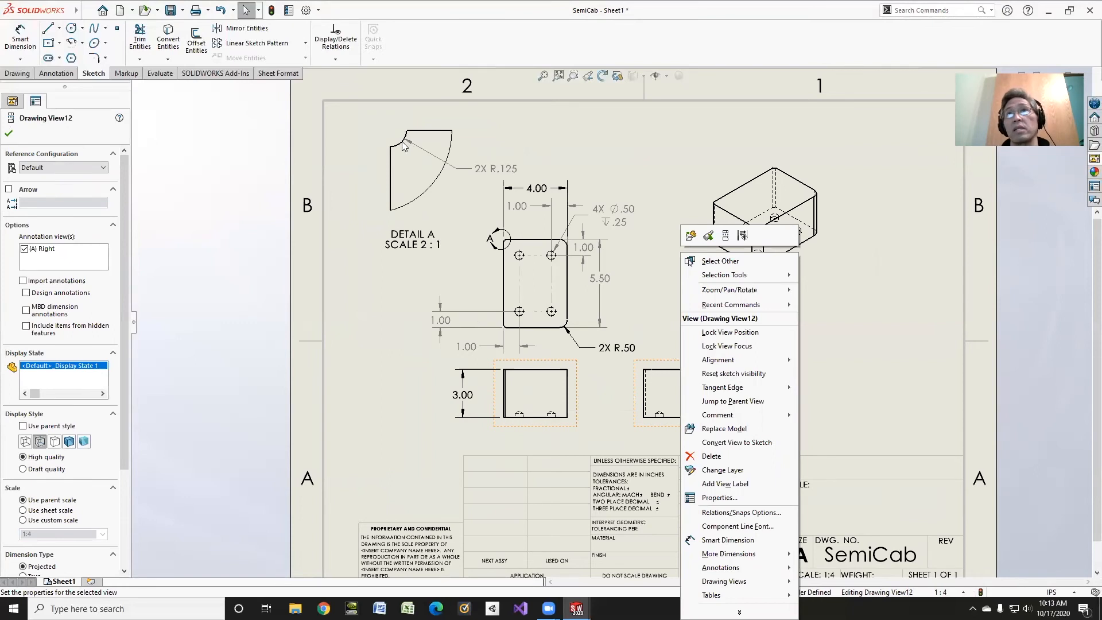
mouse_move(723, 390)
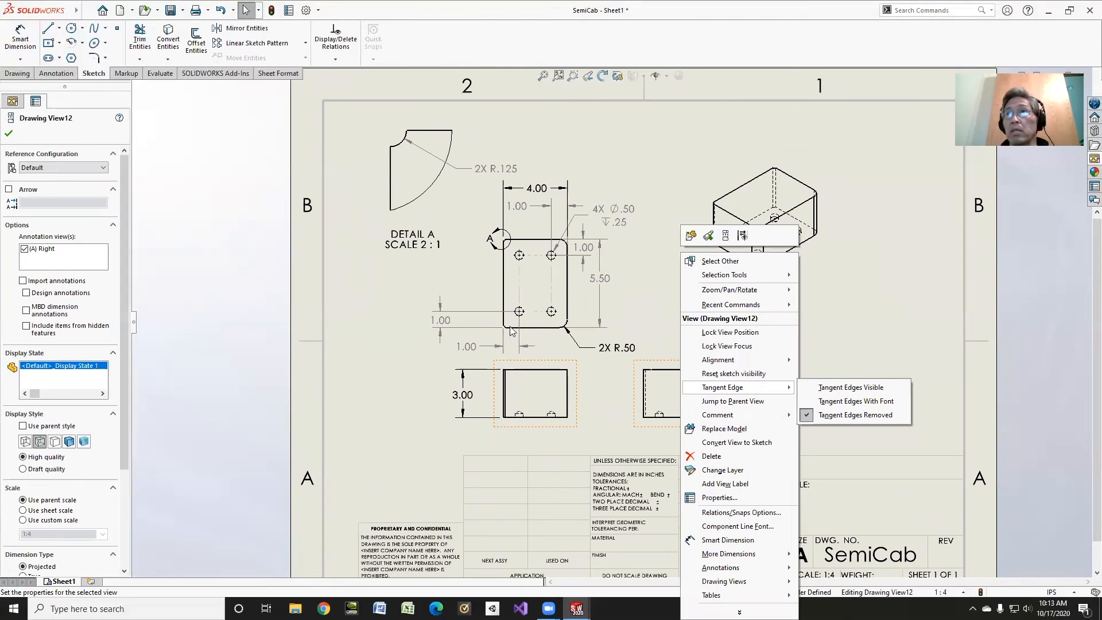
click(645, 166)
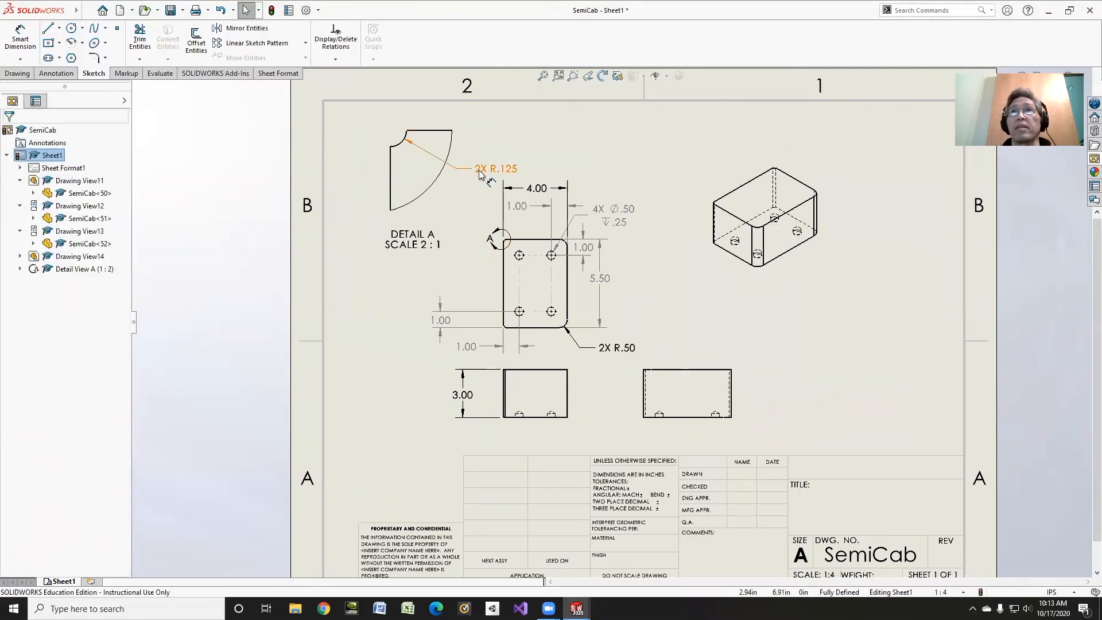
- Sketch a horizontal centerline in Detail A across the cut-out corner, in line with the top edge
click(58, 33)
click(72, 56)
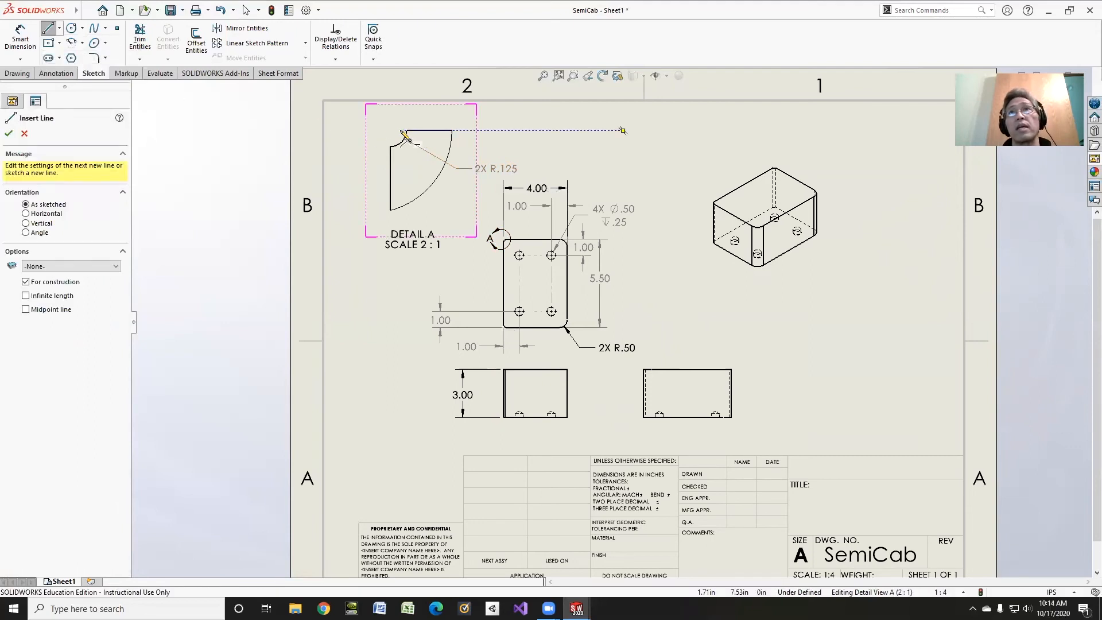
click(401, 130)
click(363, 130)
right_click(376, 149)
click(384, 170)
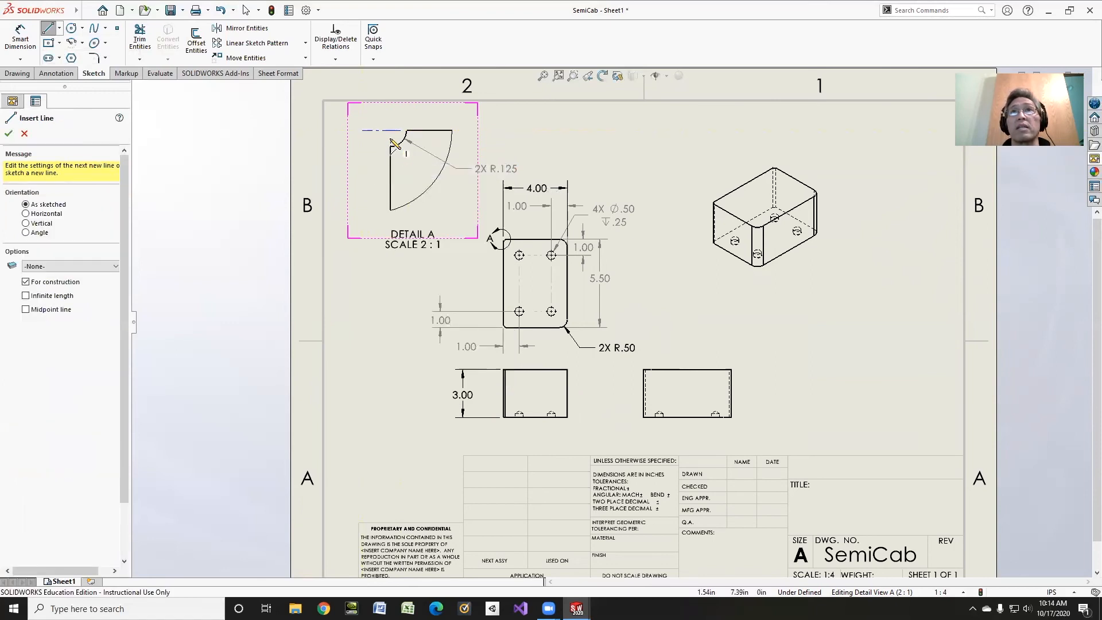
- Sketch a vertical centerline about 0.19 in long in Detail A, above the left edge and crossing the horizontal centerline
scroll(395, 148, up, 2)
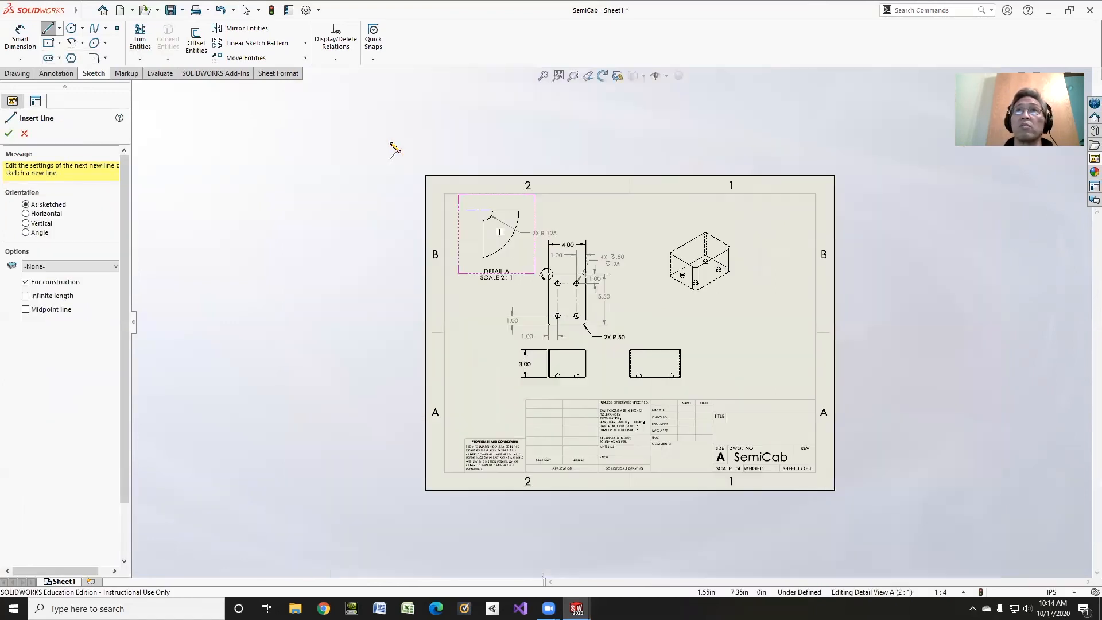
scroll(551, 258, down, 6)
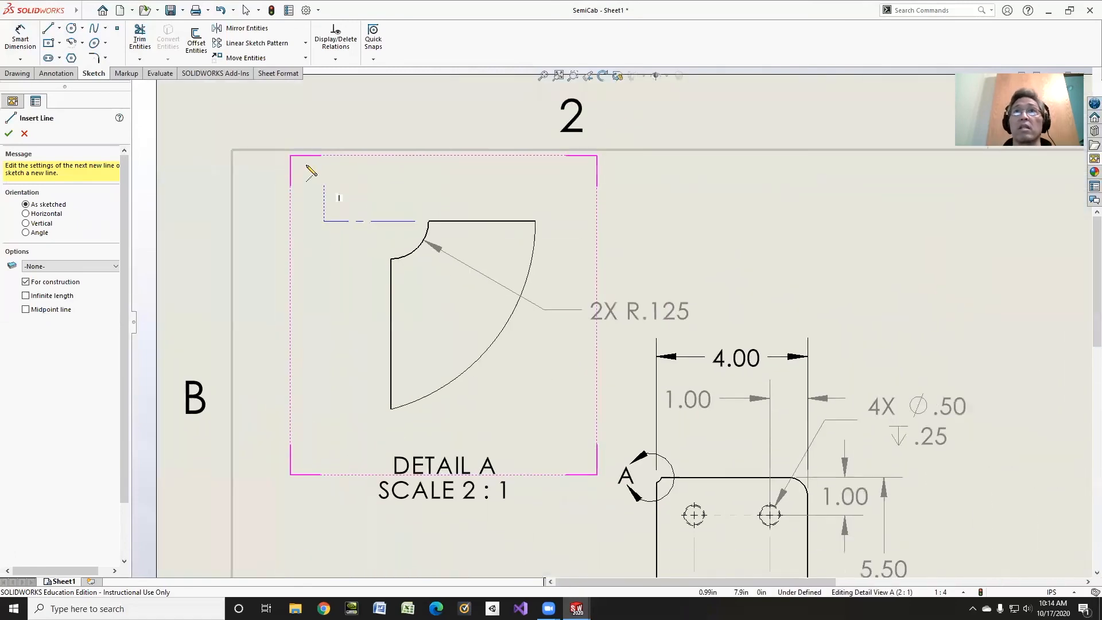
scroll(373, 224, up, 1)
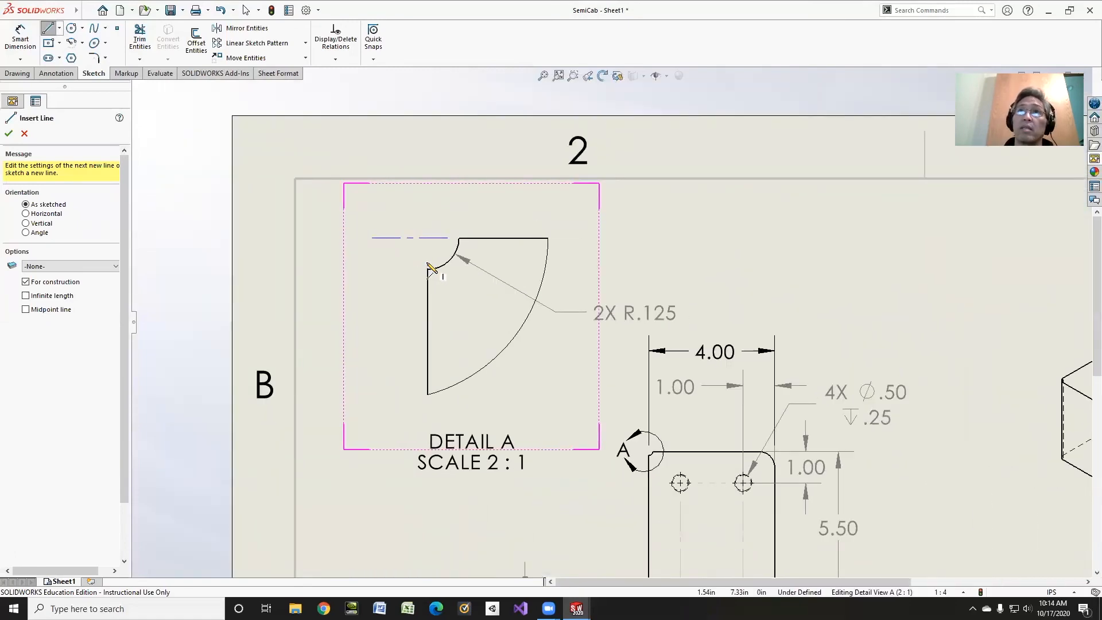
click(428, 267)
right_click(488, 214)
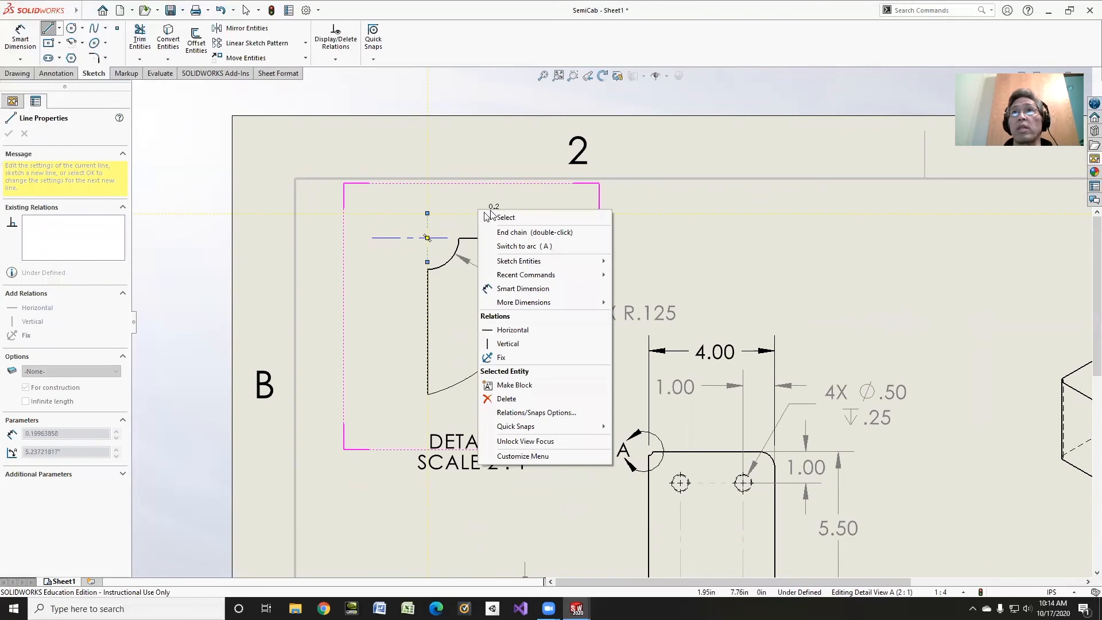
click(489, 217)
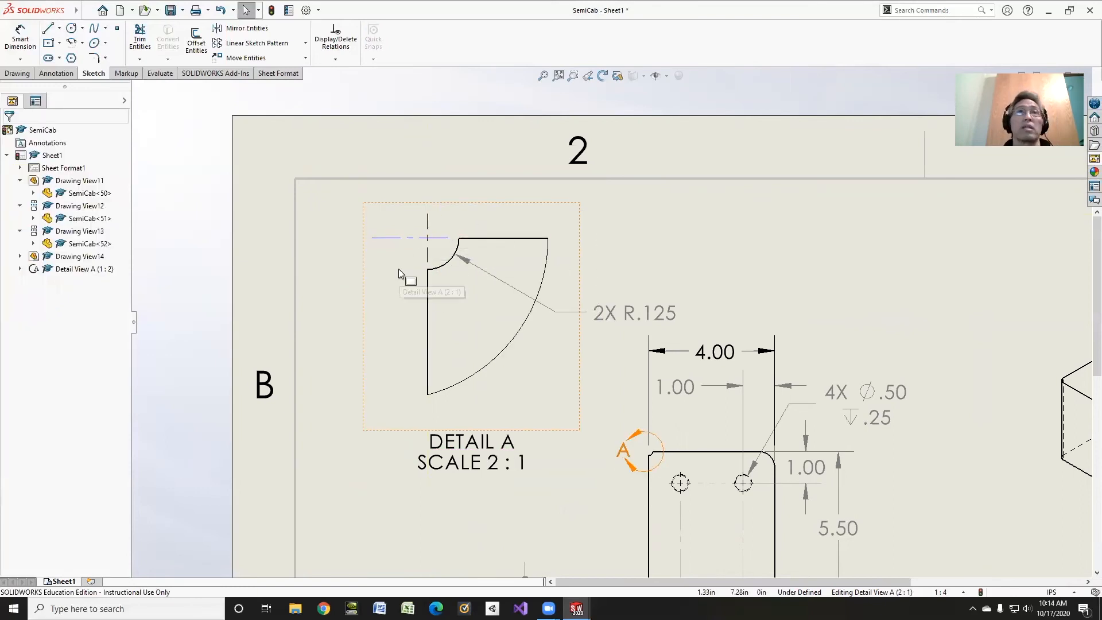
- Shorten the left end of Detail A's horizontal centerline and make the line collinear with the detail's top edge
click(383, 241)
drag(372, 240, 391, 240)
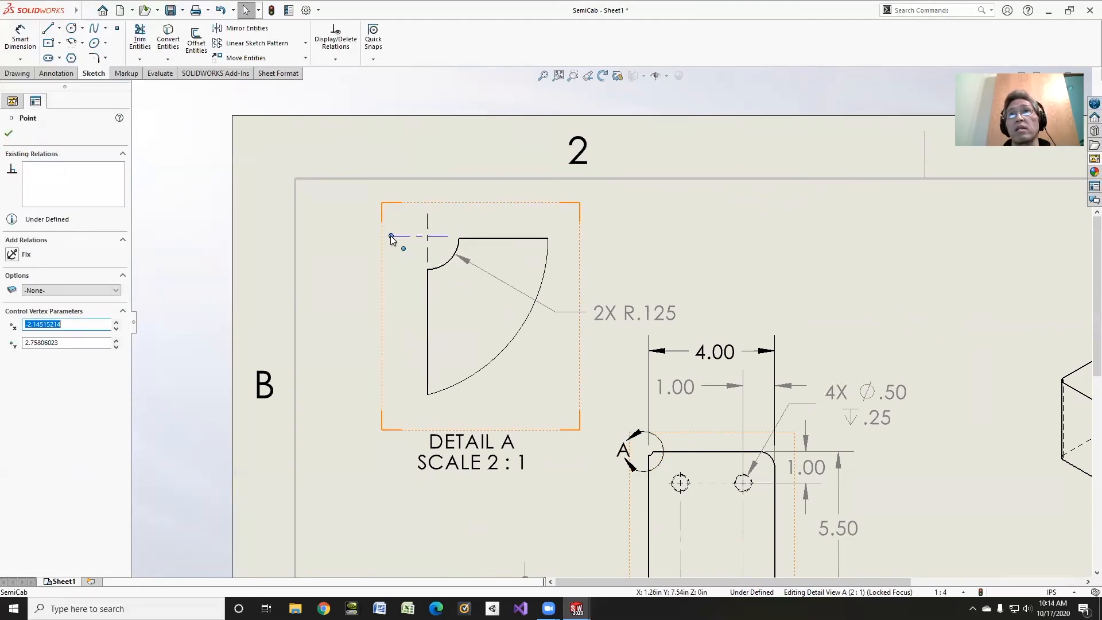
click(445, 240)
ctrl+click(480, 239)
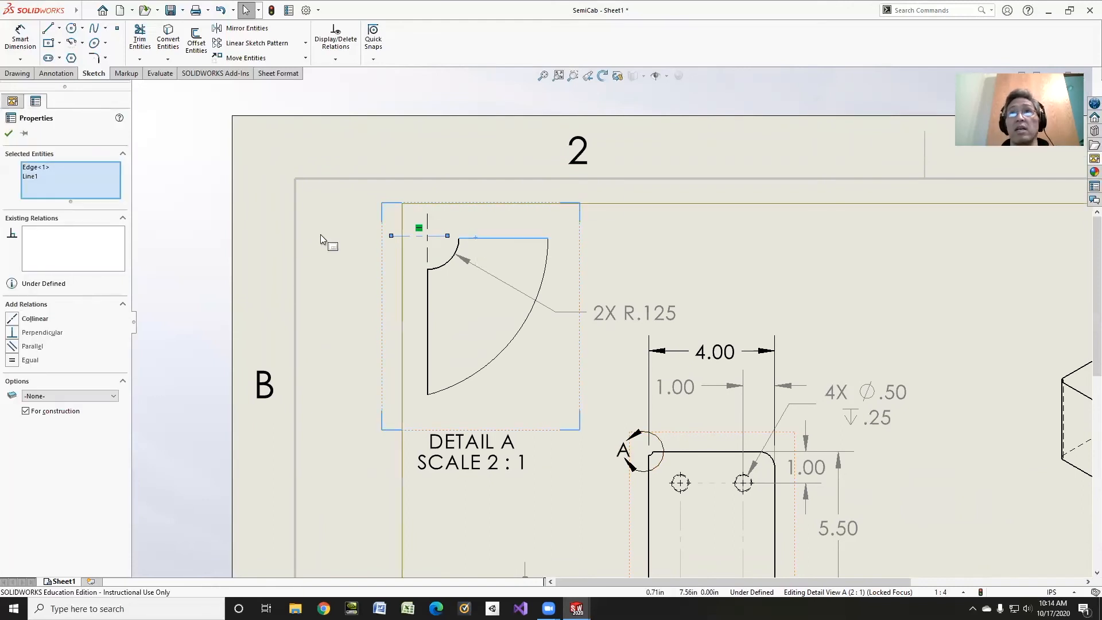
click(38, 320)
click(427, 312)
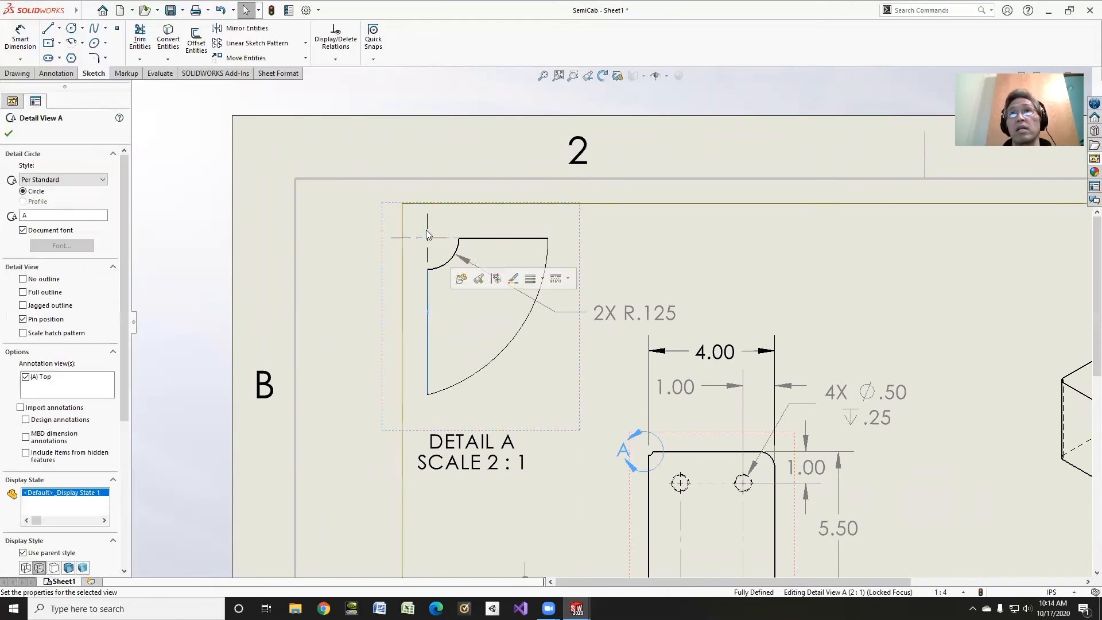
ctrl+click(429, 225)
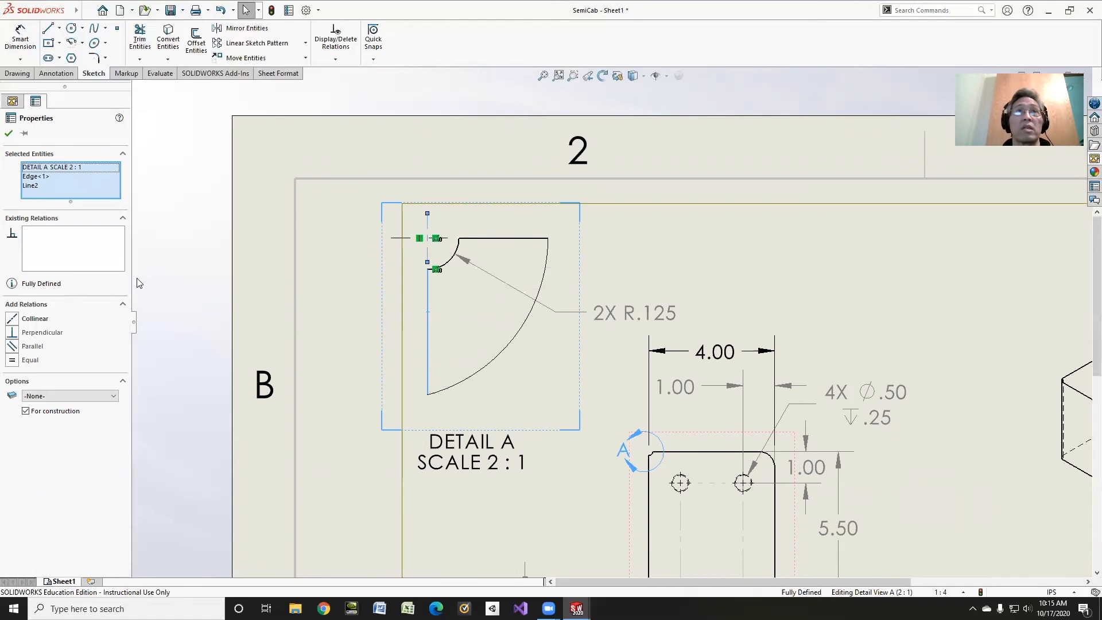
right_click(76, 187)
click(115, 195)
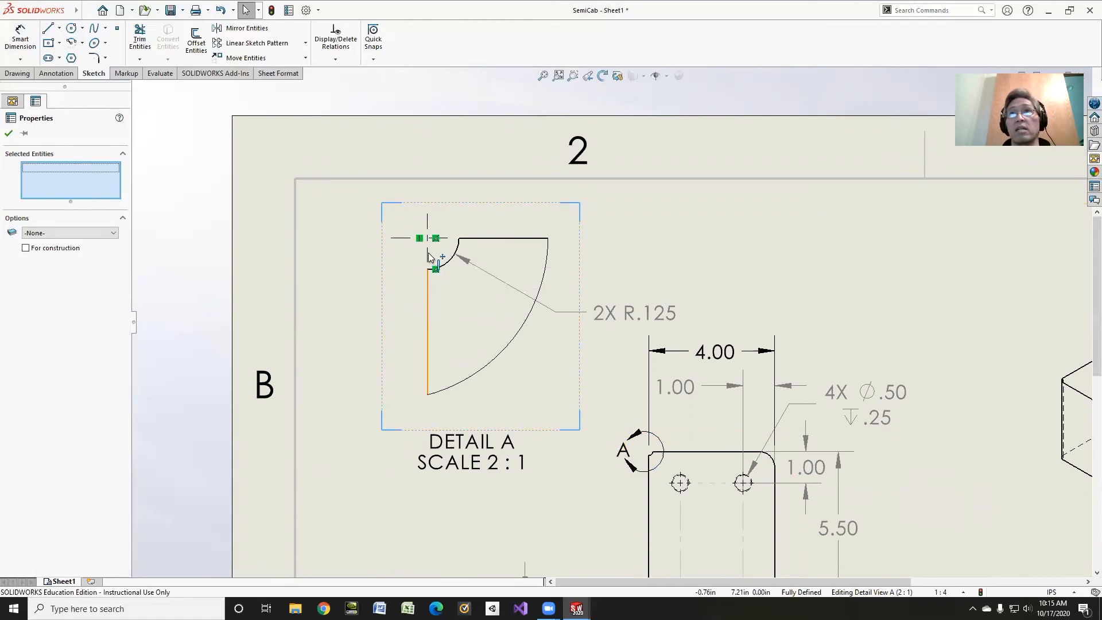
click(428, 274)
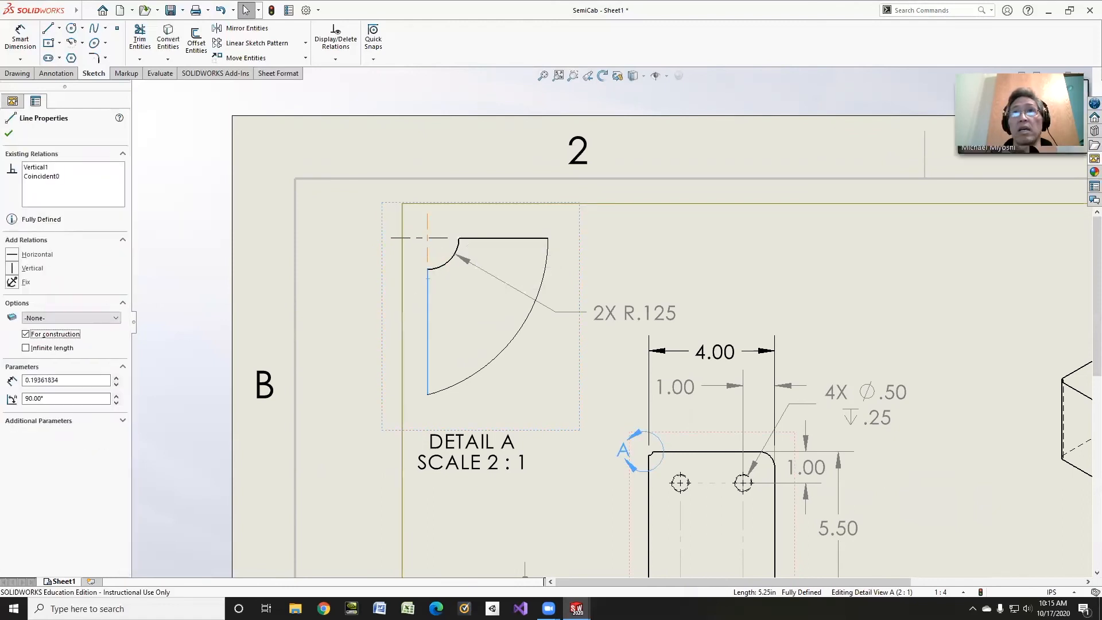
ctrl+click(441, 257)
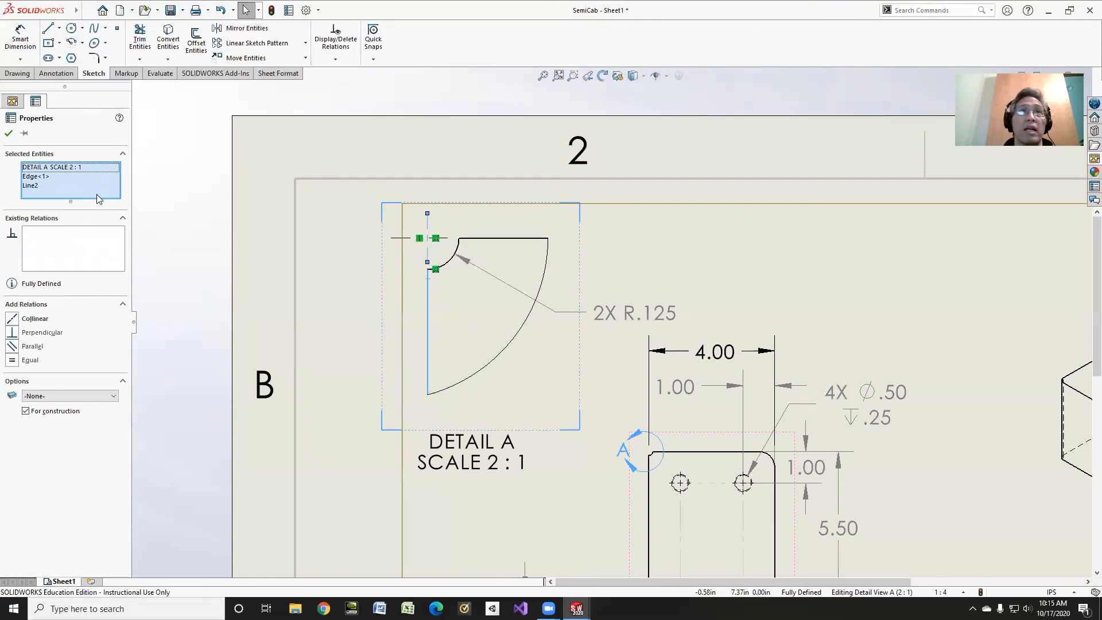
key(Escape)
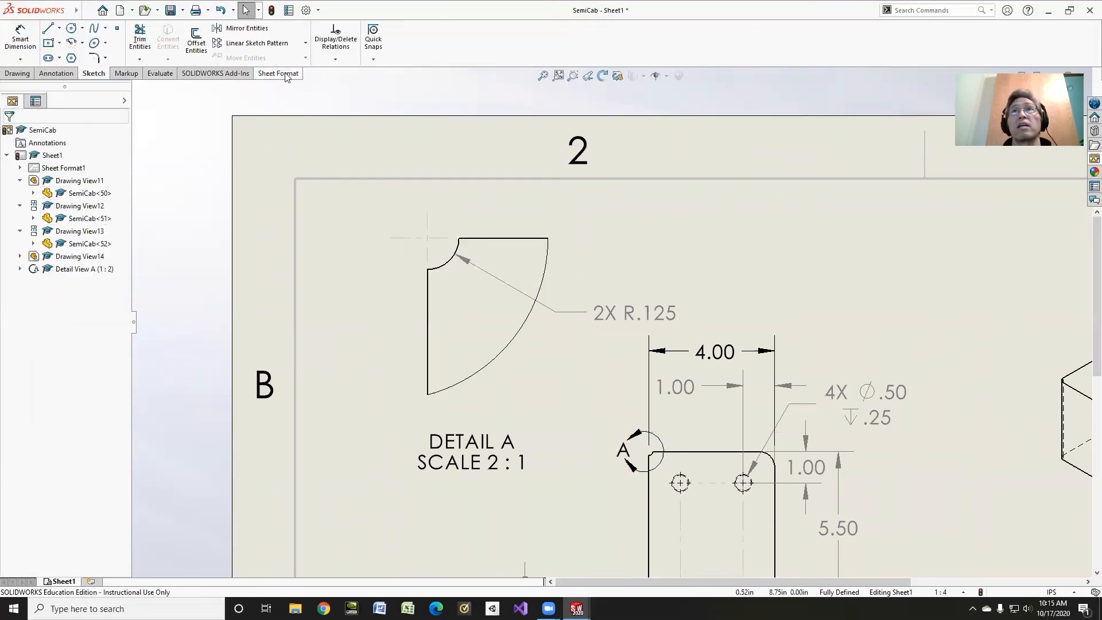
- Add a collinear relation between Detail A's vertical centerline and left edge, and shorten the horizontal centerline's left end further
click(335, 60)
click(350, 86)
click(427, 298)
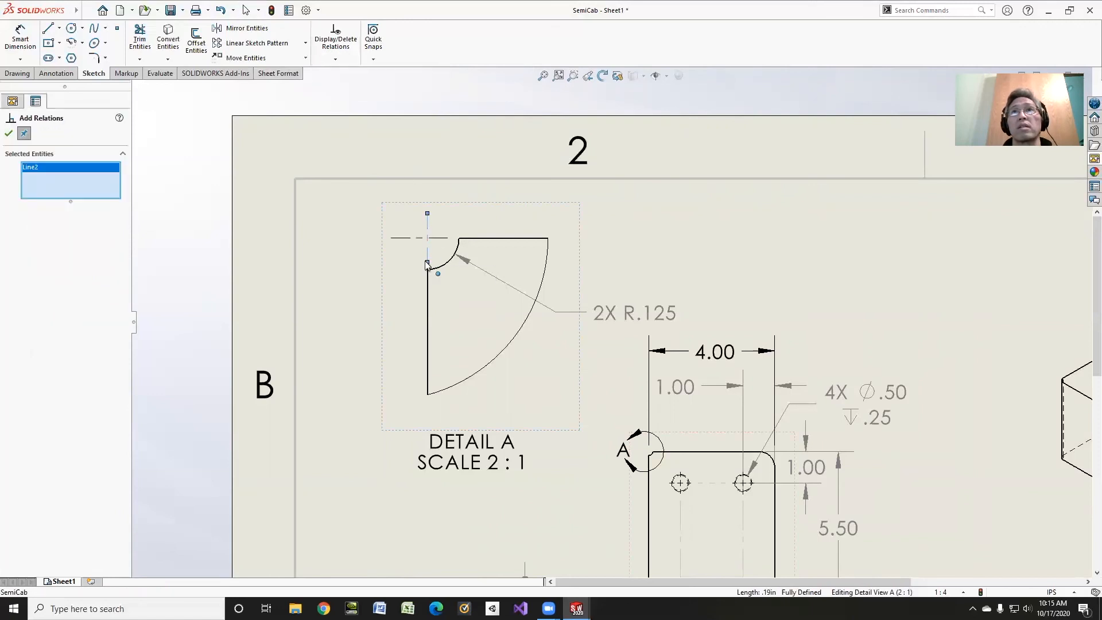
click(427, 299)
click(12, 318)
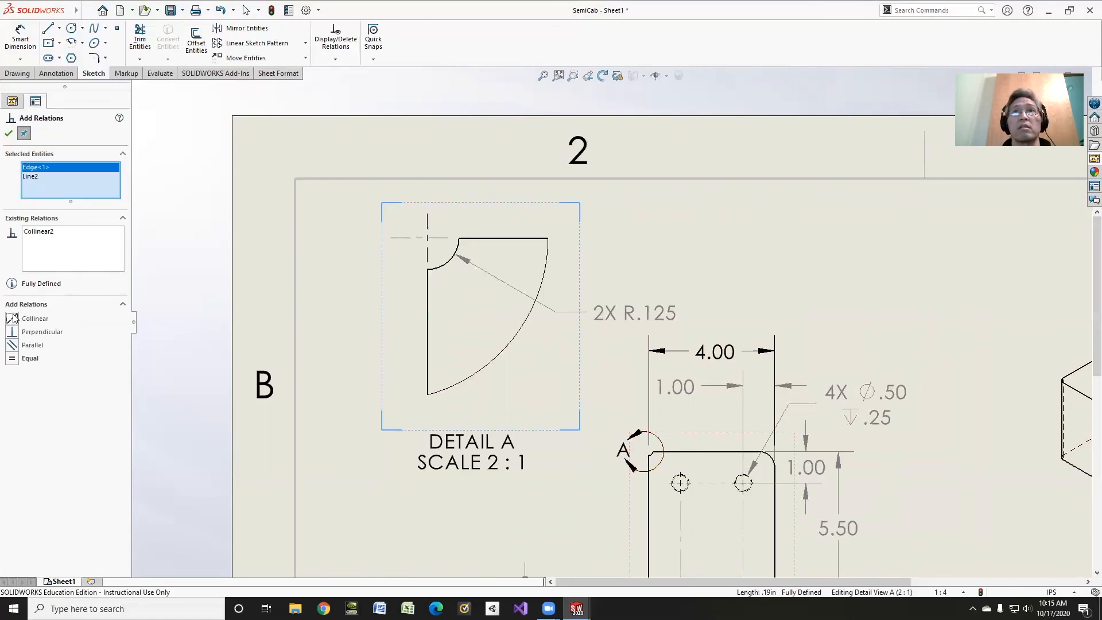
click(9, 135)
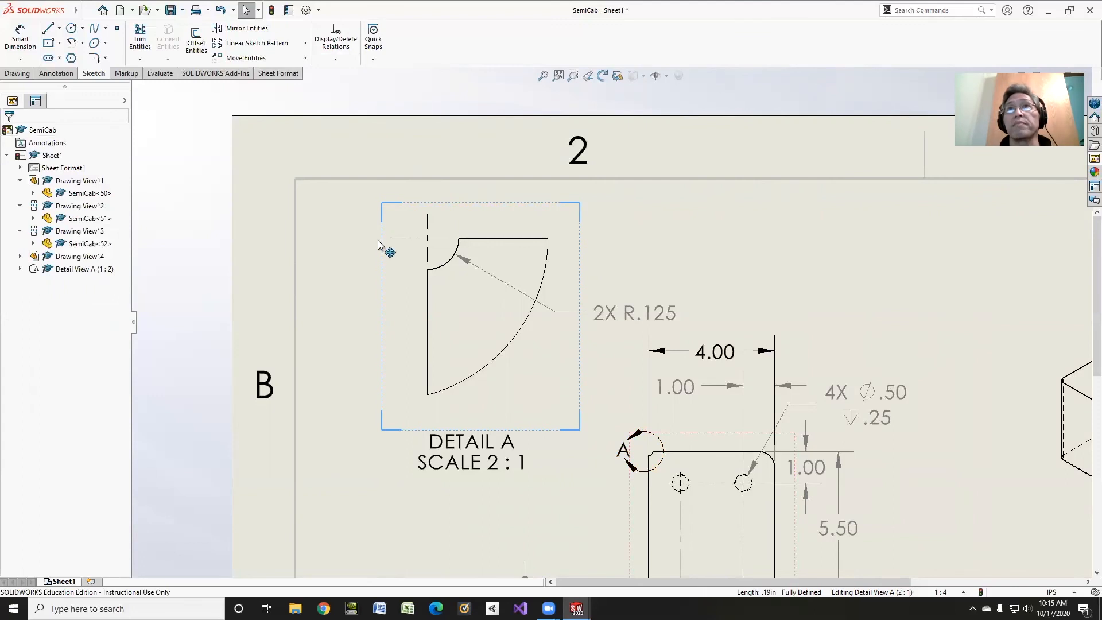
drag(392, 239, 403, 239)
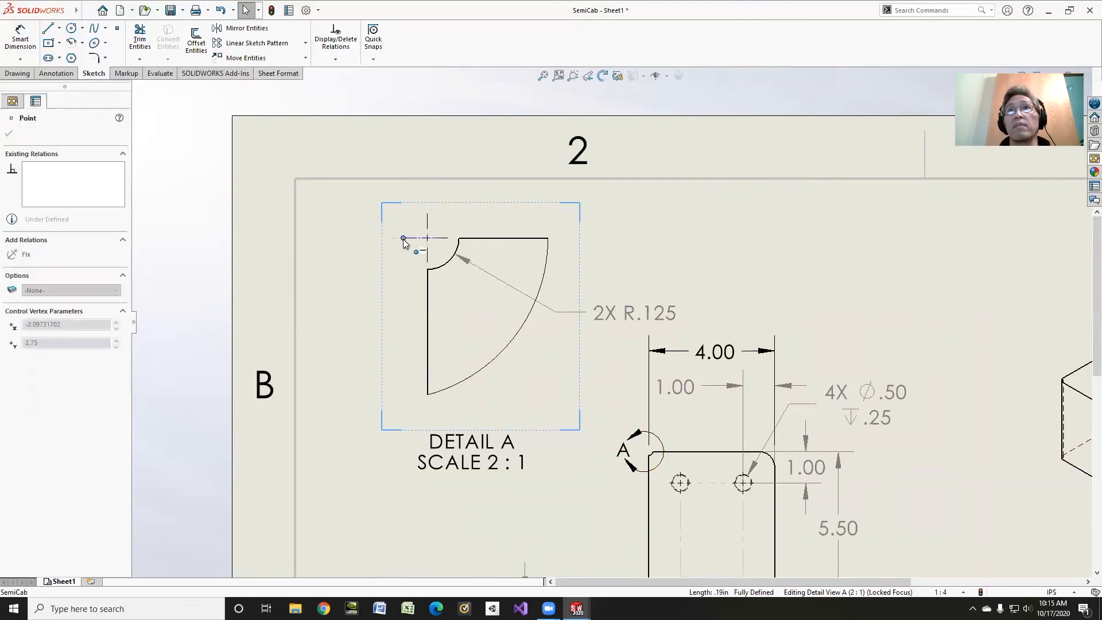
click(9, 133)
- Edit the sheet format and enter the drafter's surname in the title block's DRAWN name field
scroll(390, 296, up, 6)
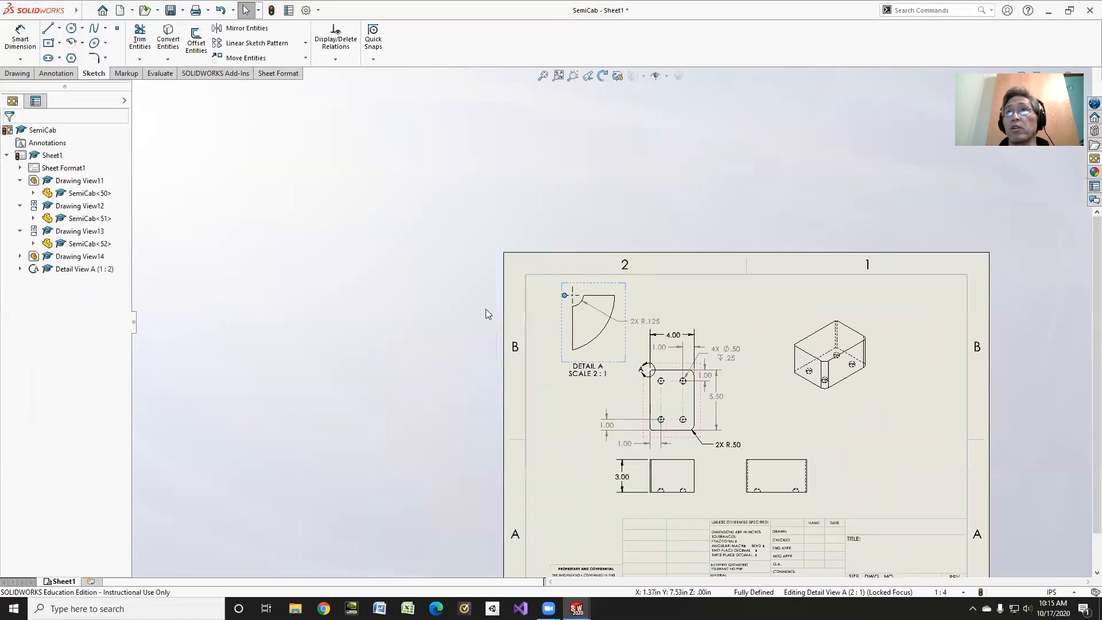
middle_drag(516, 338, 155, 192)
middle_drag(185, 227, 106, 250)
scroll(333, 316, up, 1)
scroll(611, 300, down, 5)
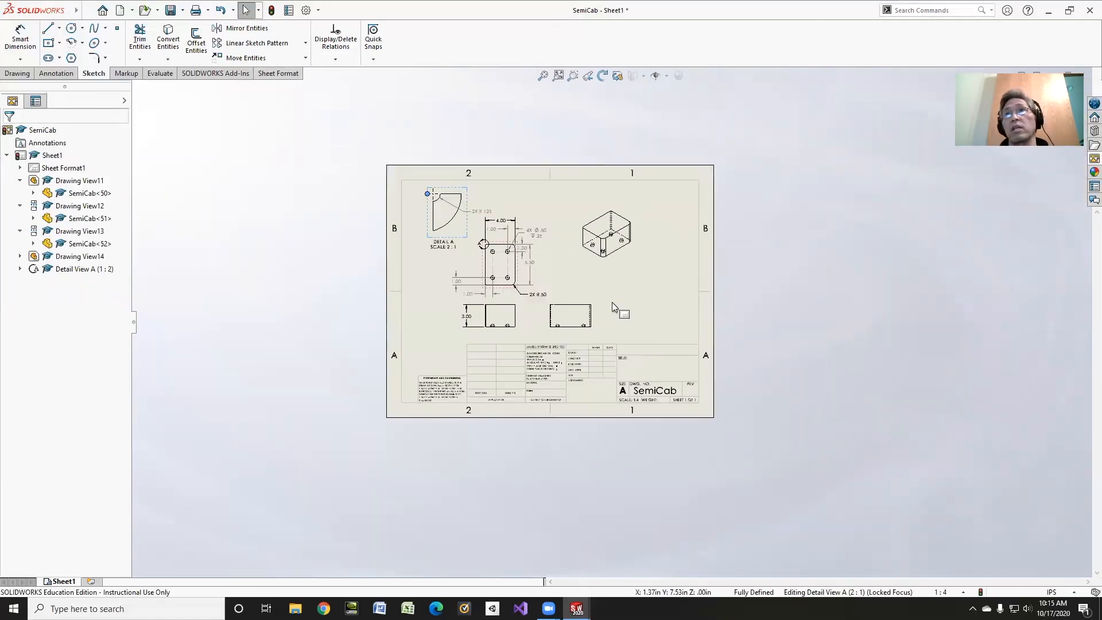
middle_drag(589, 269, 481, 270)
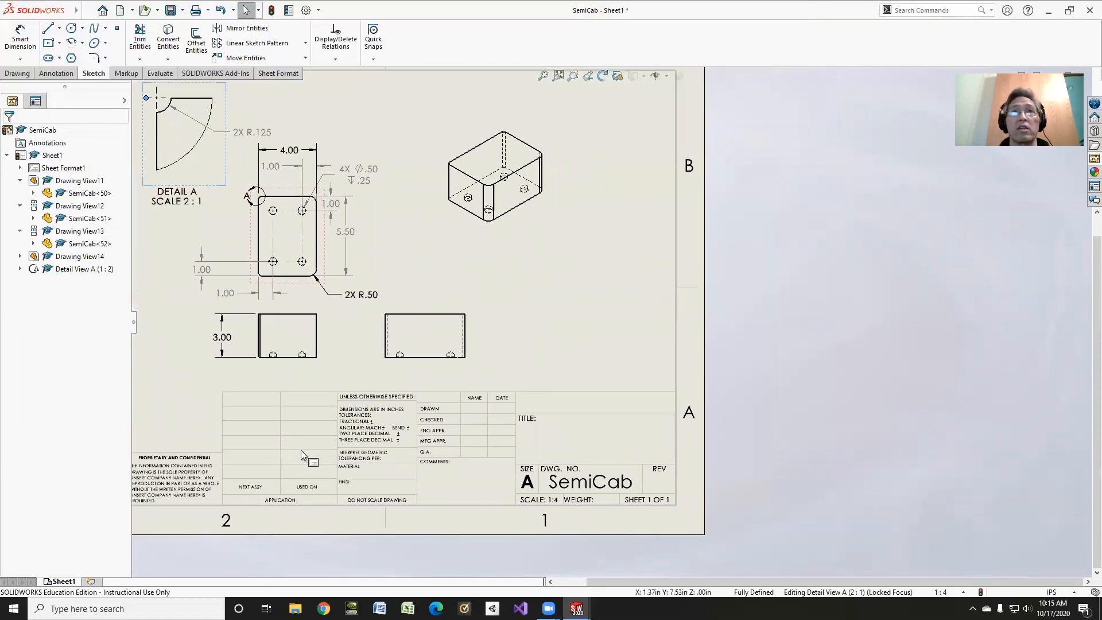
right_click(61, 168)
click(95, 202)
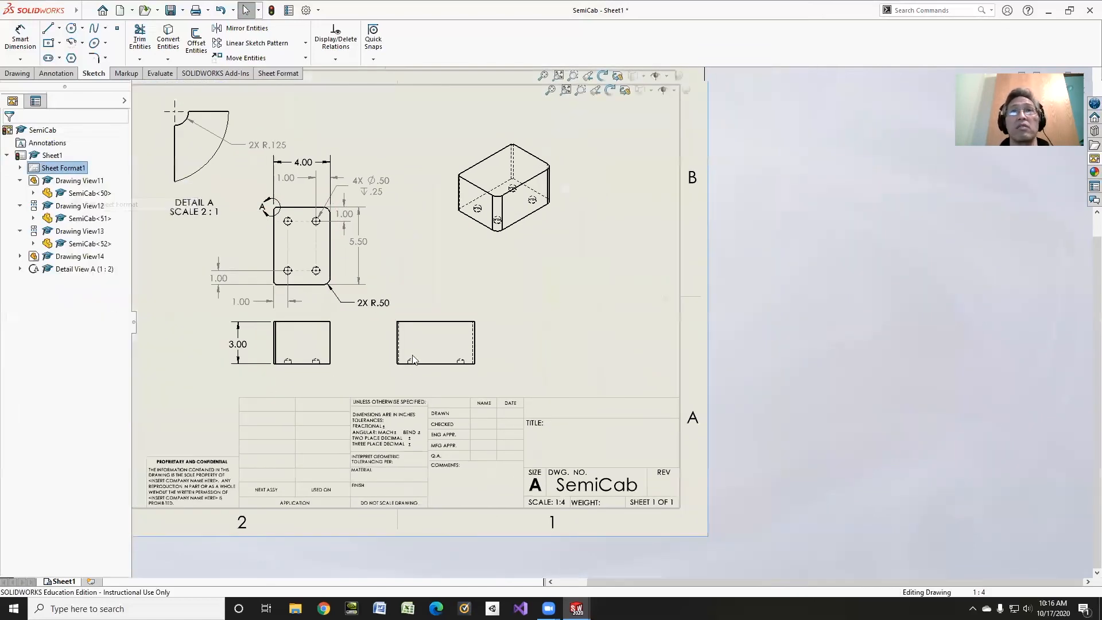
double_click(483, 414)
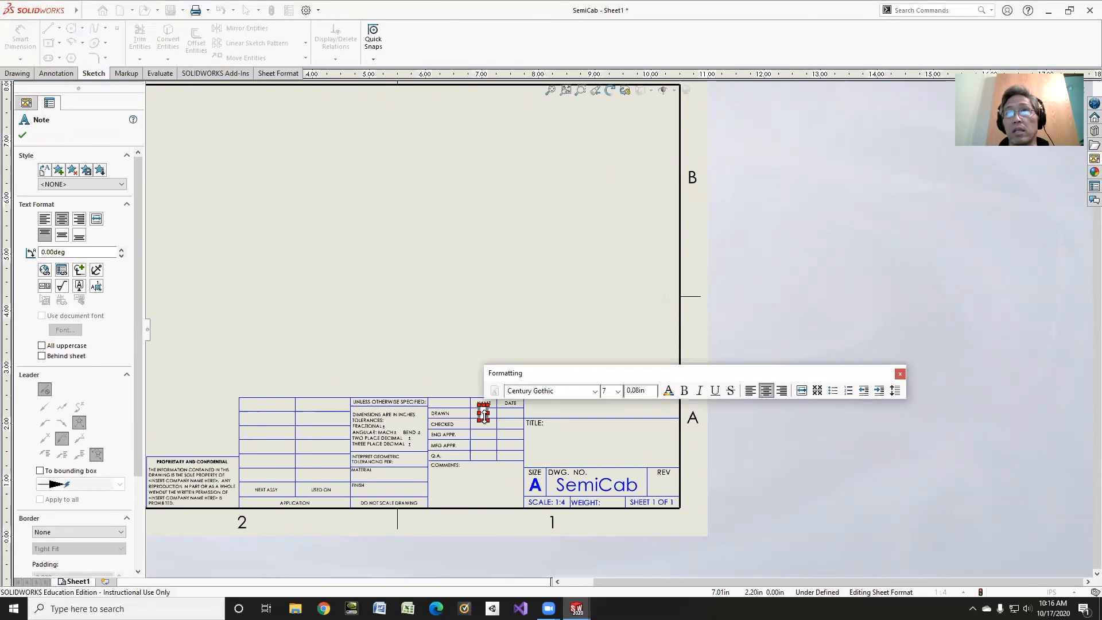
text(MIYOSHI)
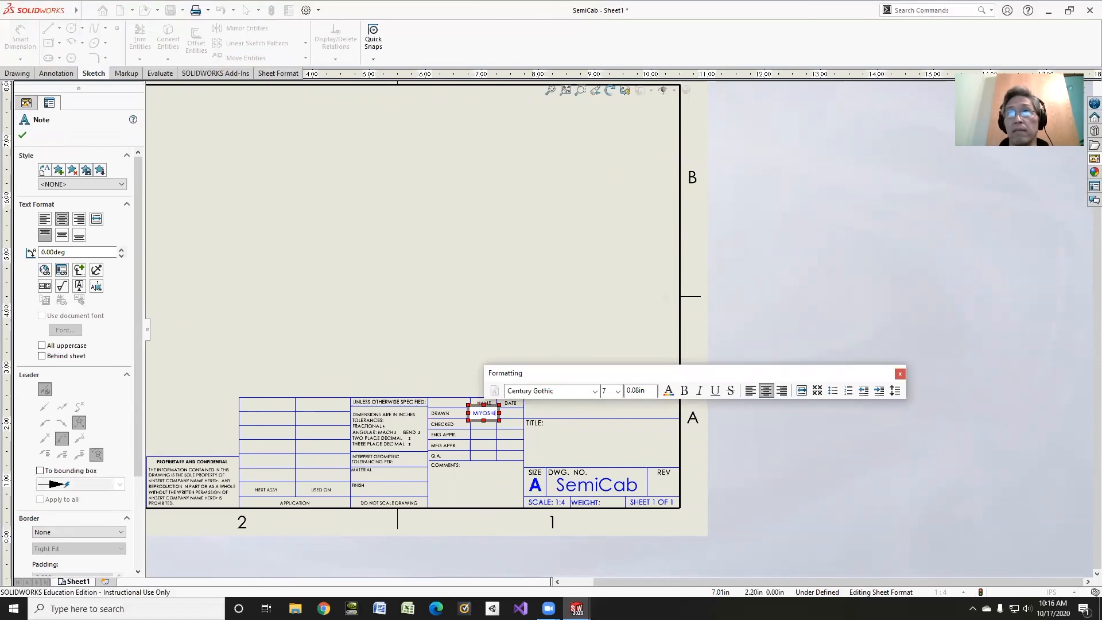
- Enter 10/17/20 as the DRAWN date and the drafter's surname followed by DESIGN as the company name in the title block
click(510, 414)
double_click(510, 413)
text(10/17/20)
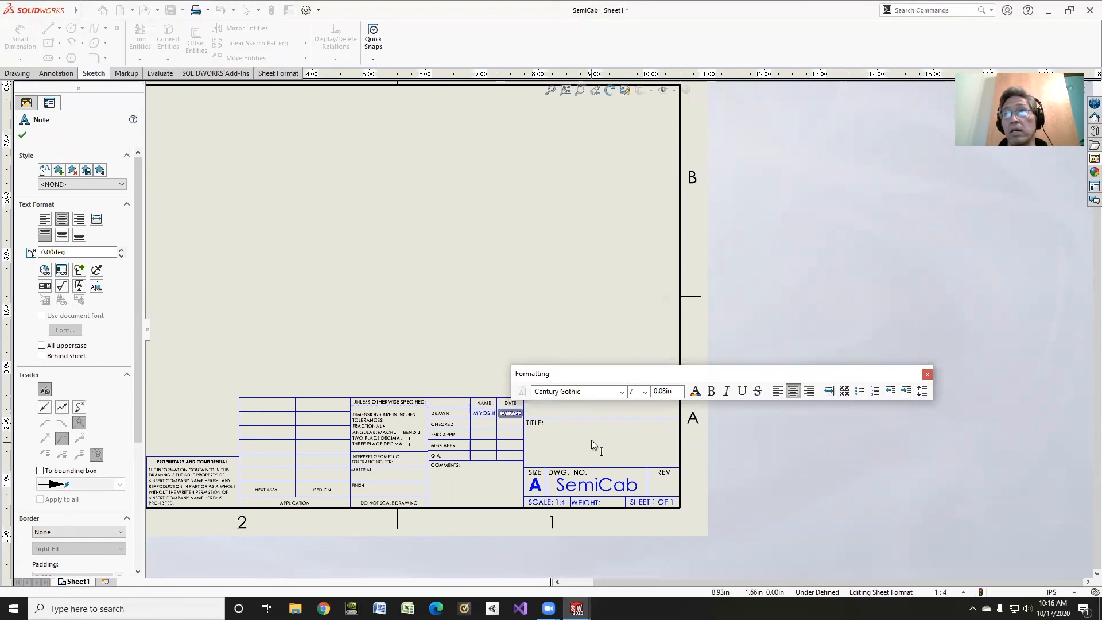
click(591, 442)
click(598, 409)
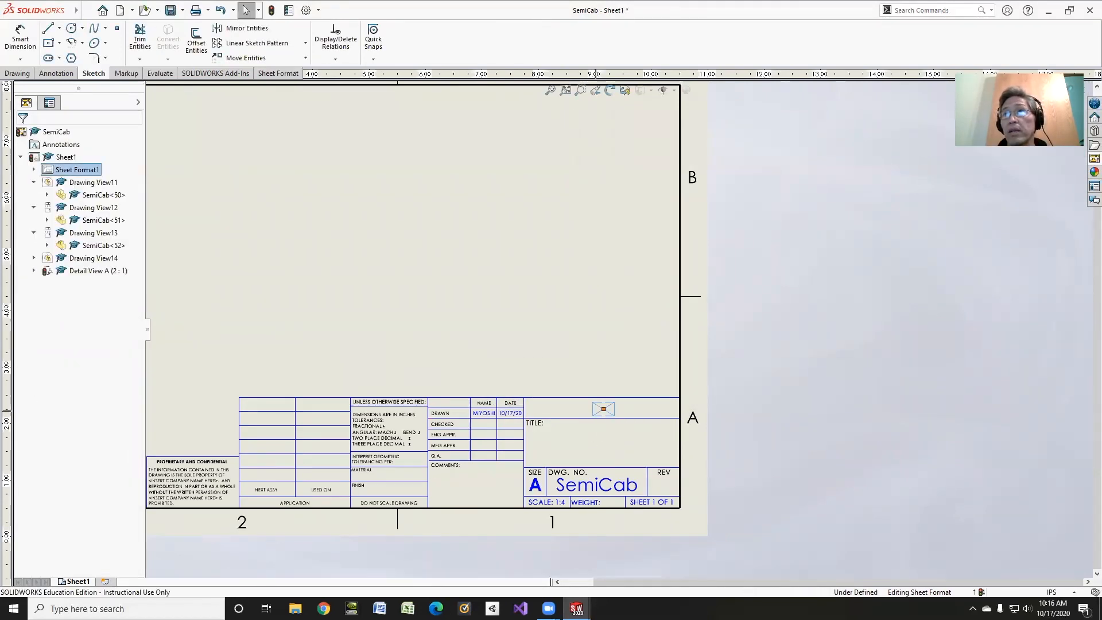
text(MIYOSHI DESIGN)
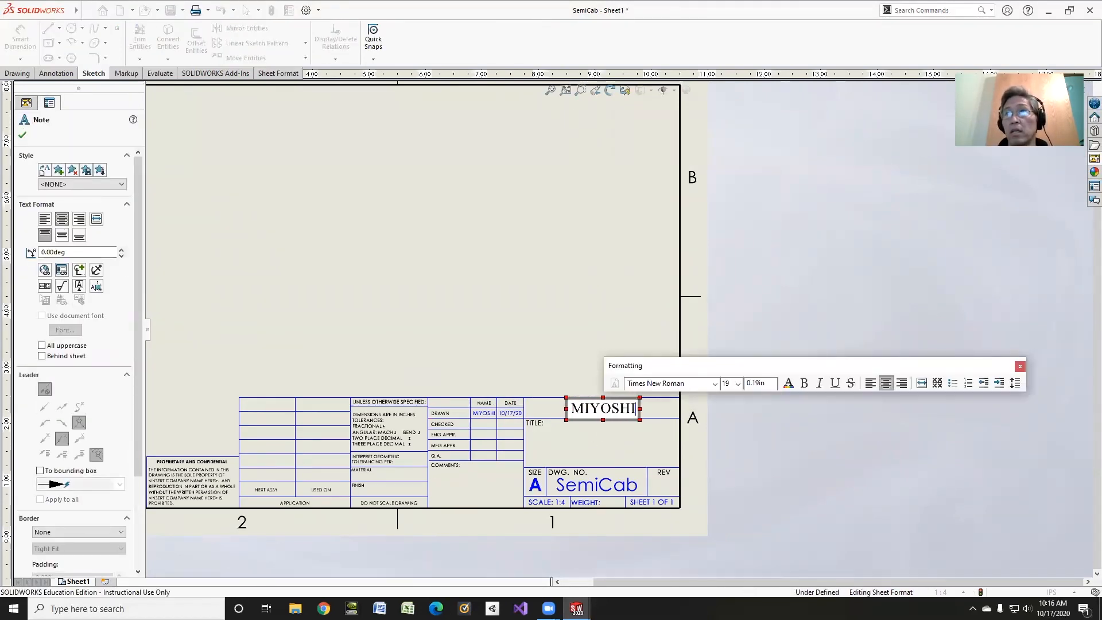
click(600, 444)
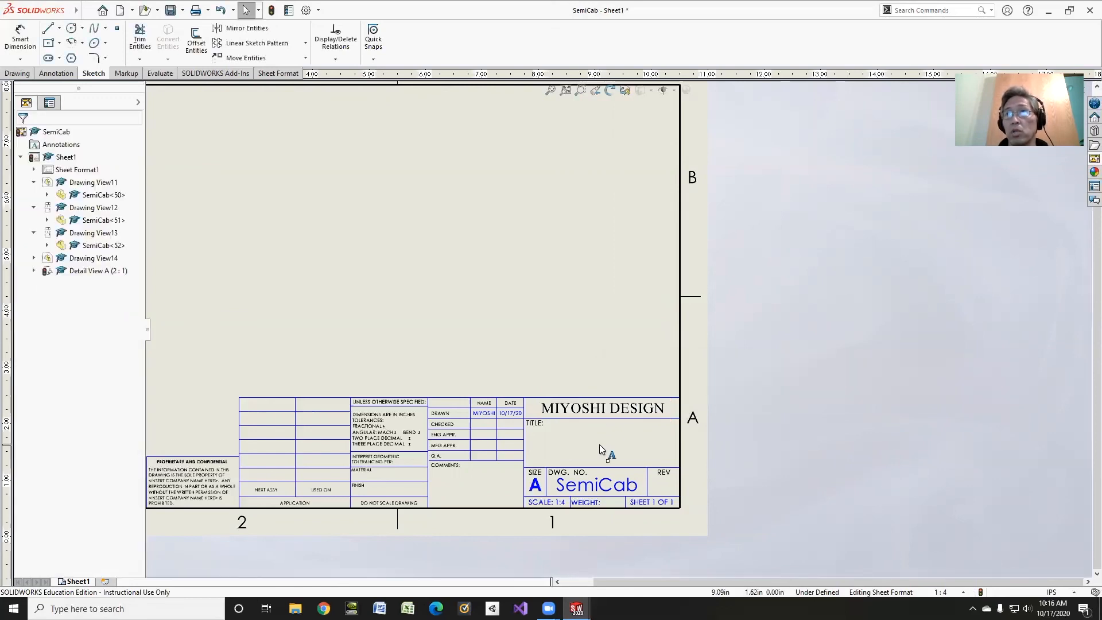
- Enter SEMI CAB as the title block's title and return from the sheet format to editing the sheet
click(599, 445)
text(SEMI CAB)
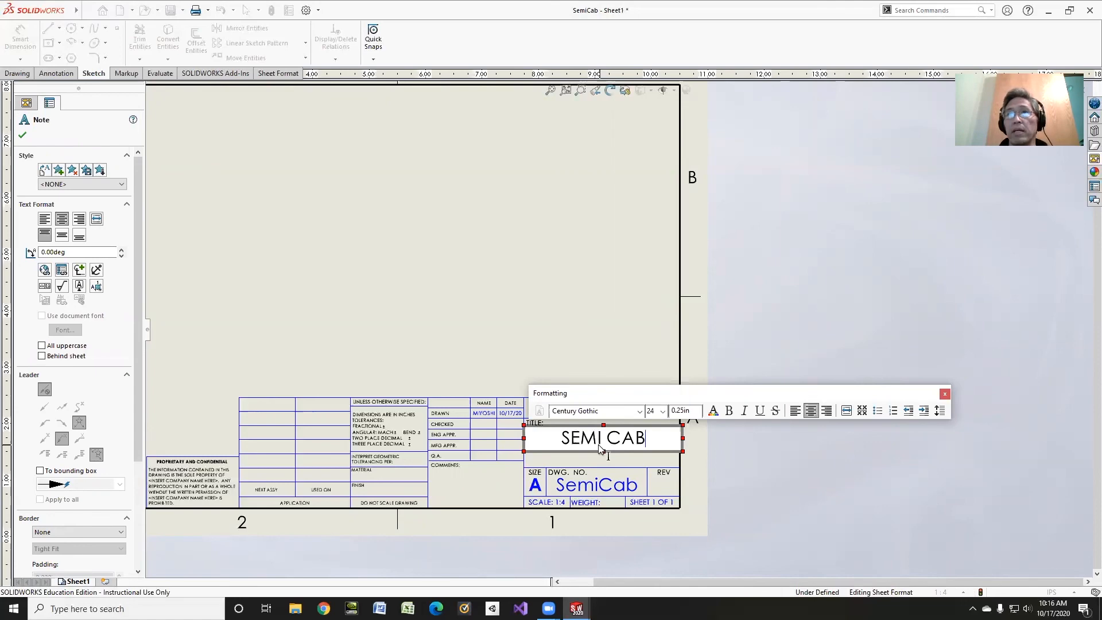
click(400, 314)
right_click(66, 170)
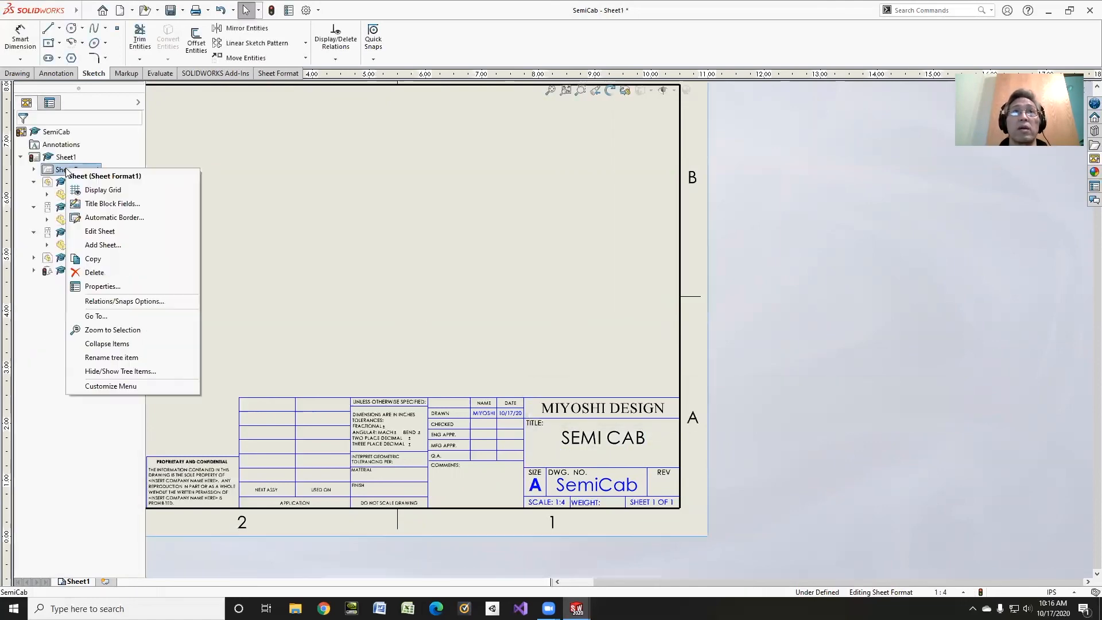
click(100, 231)
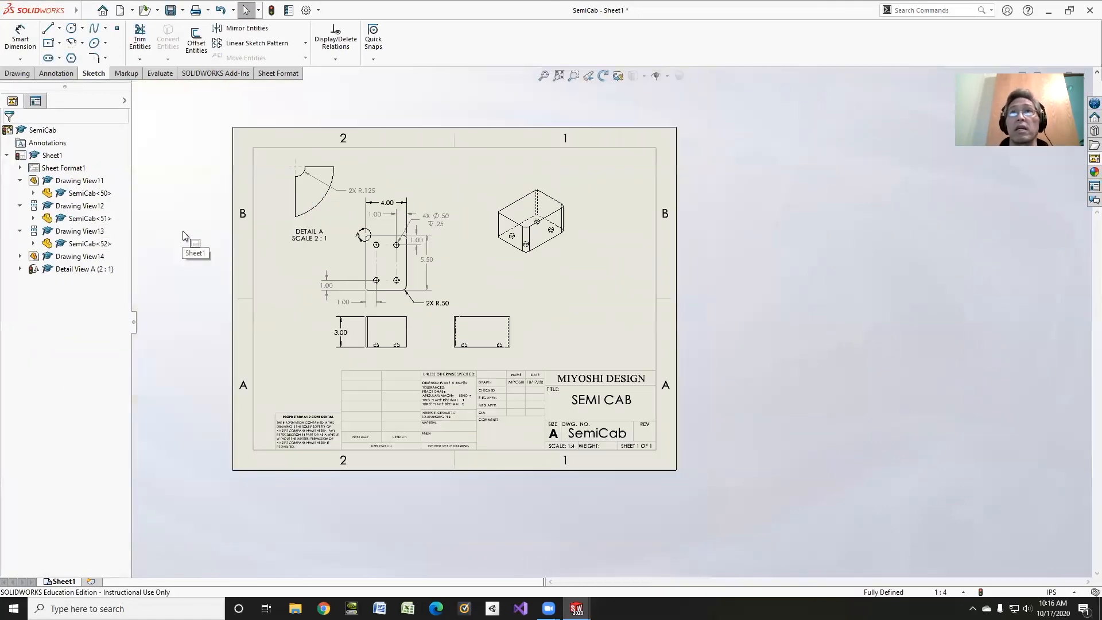
- Save the drawing as SemiCab.SLDDRW in the SolidWorks documents folder, together with the modified SemiCab.SLDPRT part
mouse_move(51, 10)
click(85, 9)
click(95, 91)
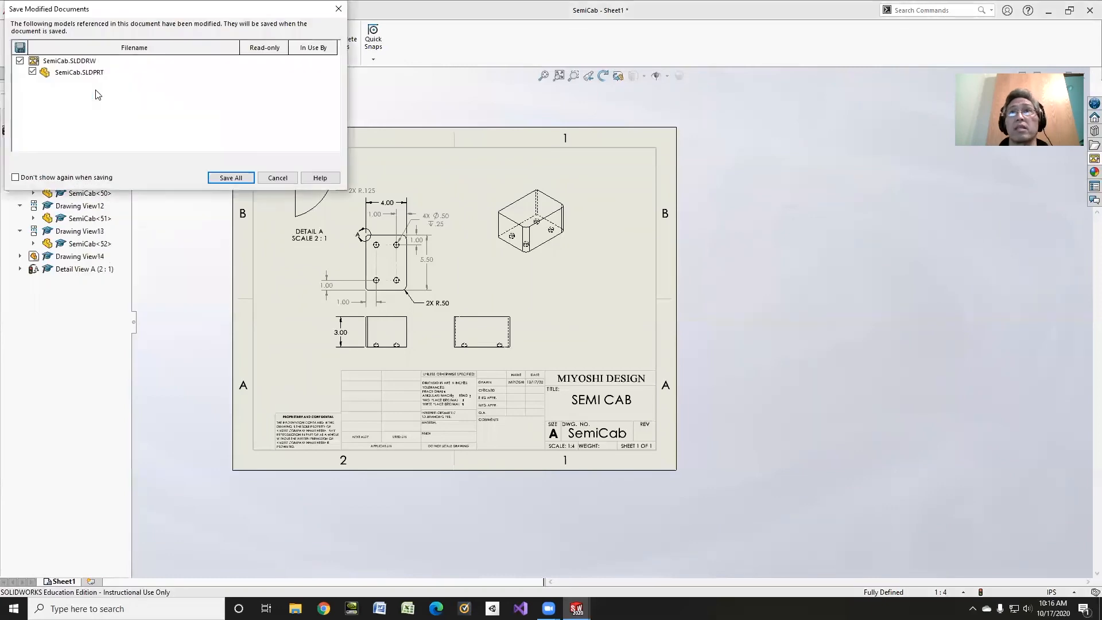
click(222, 178)
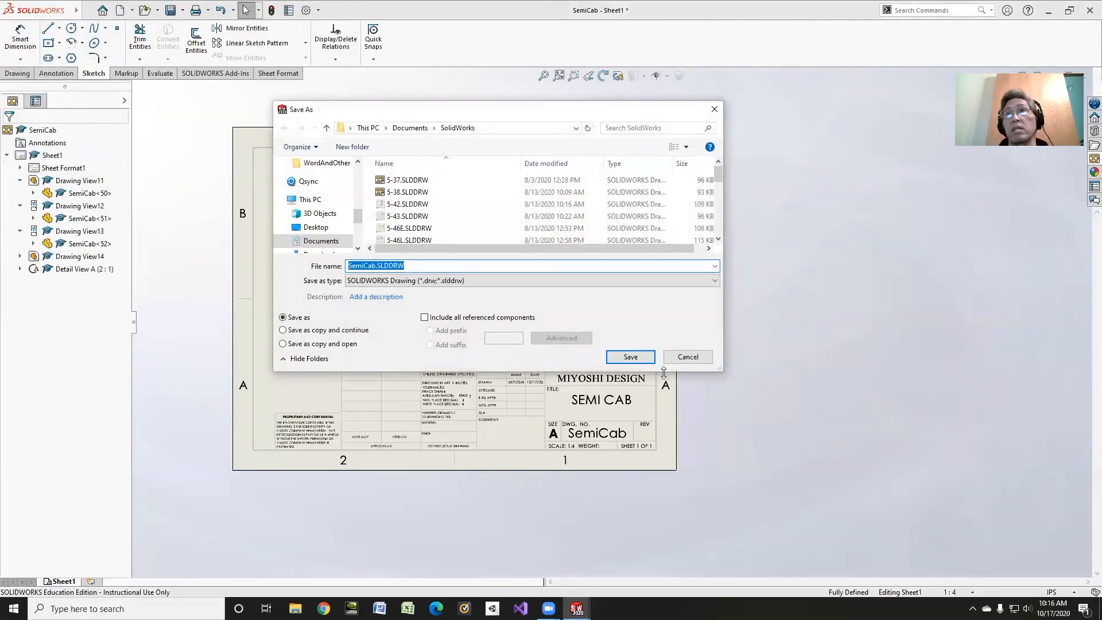
click(631, 357)
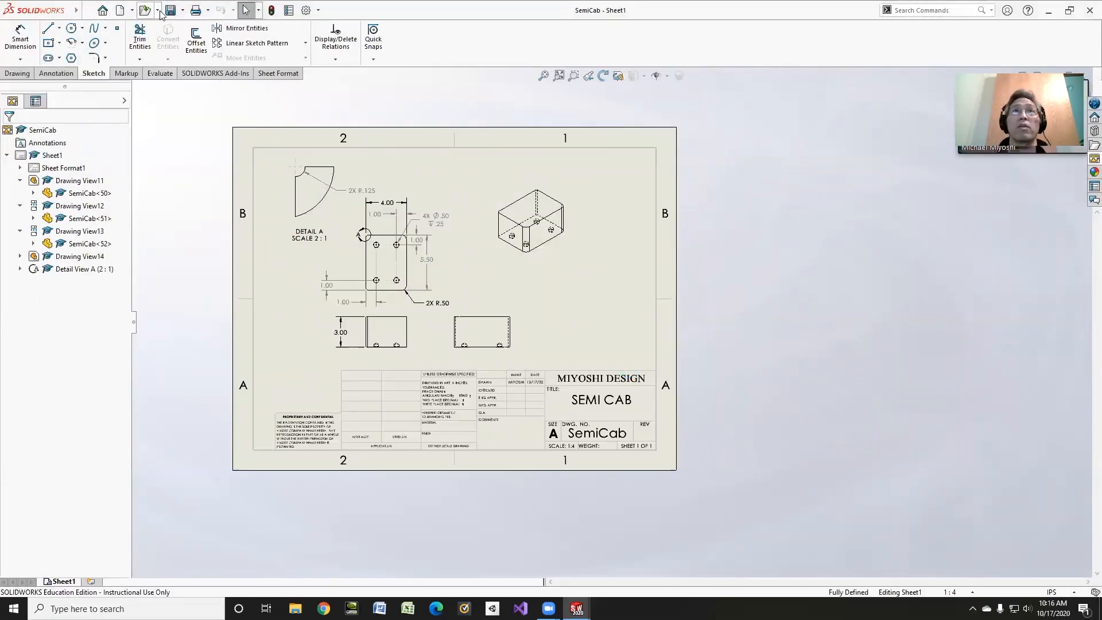
- Save the SemiCab drawing again in a different file type in the same SolidWorks folder
click(183, 10)
click(190, 39)
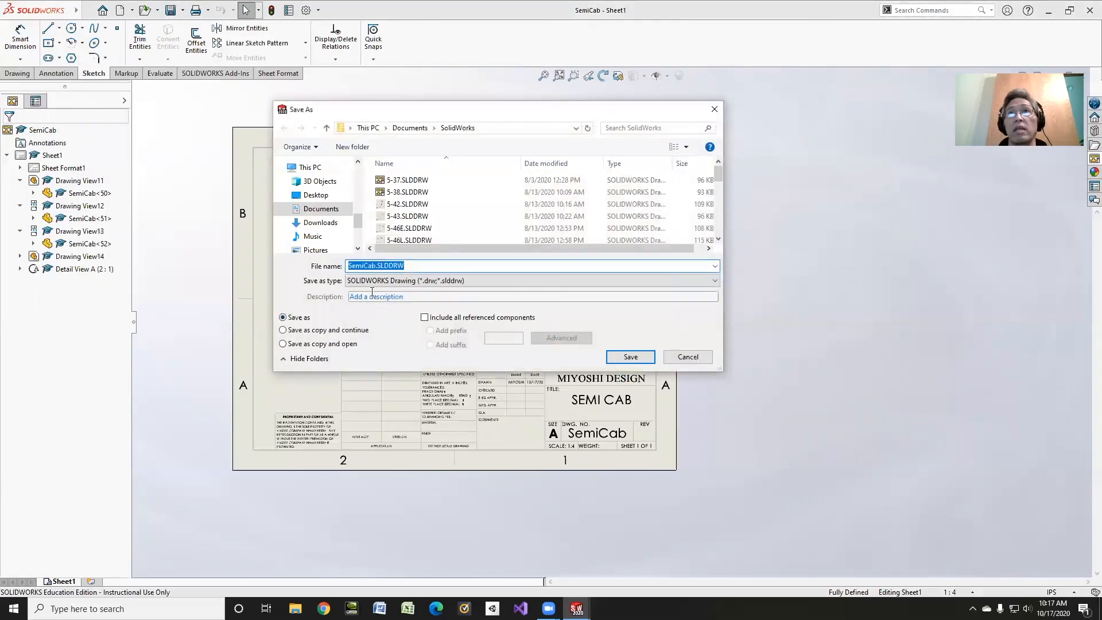
click(372, 280)
click(373, 326)
click(635, 378)
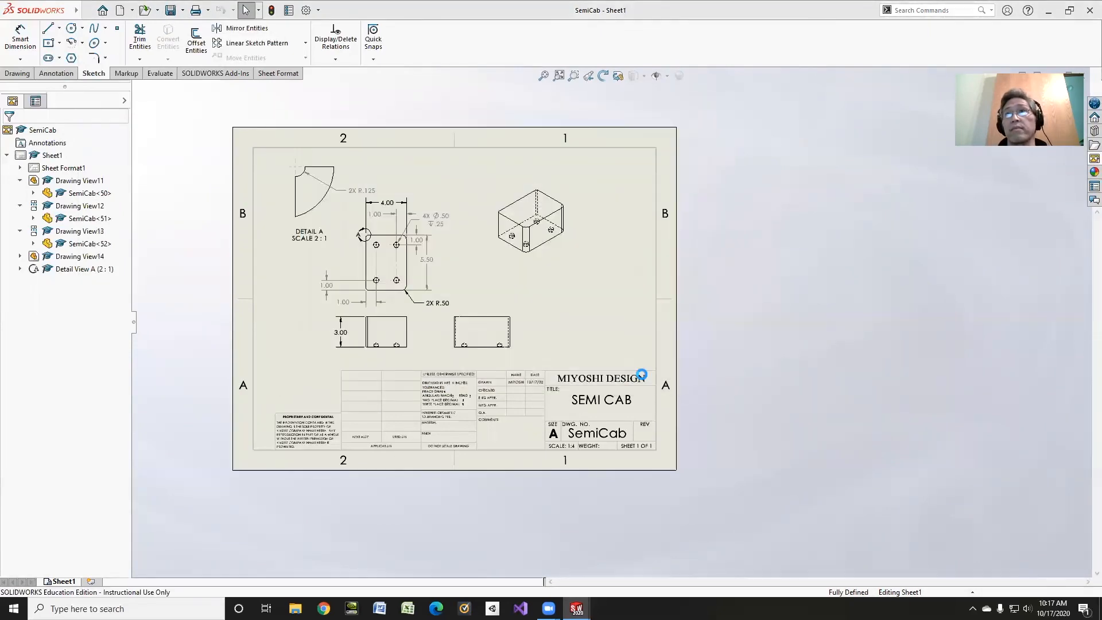